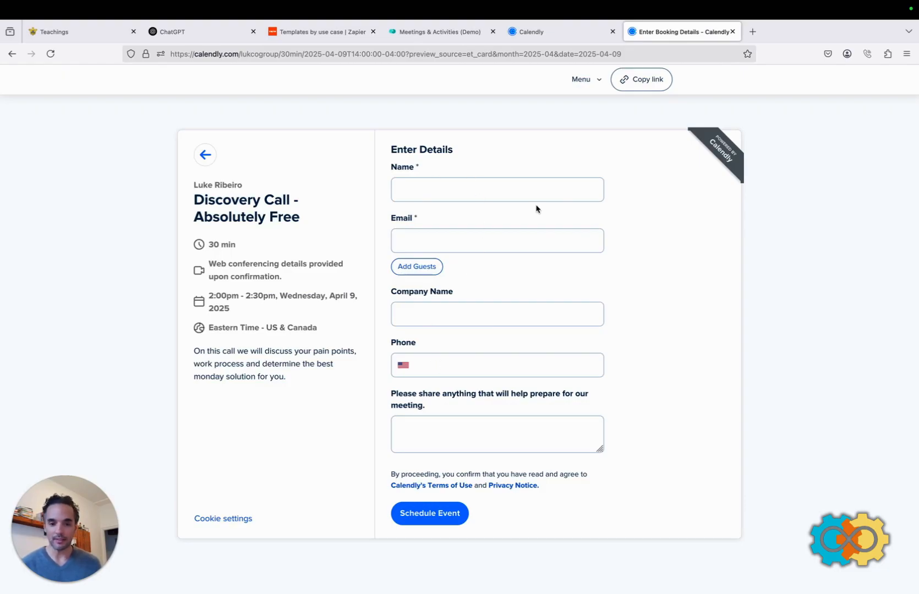
Switch to the monday CRM 'Meetings & Activities (Demo)' board tab.
click(432, 31)
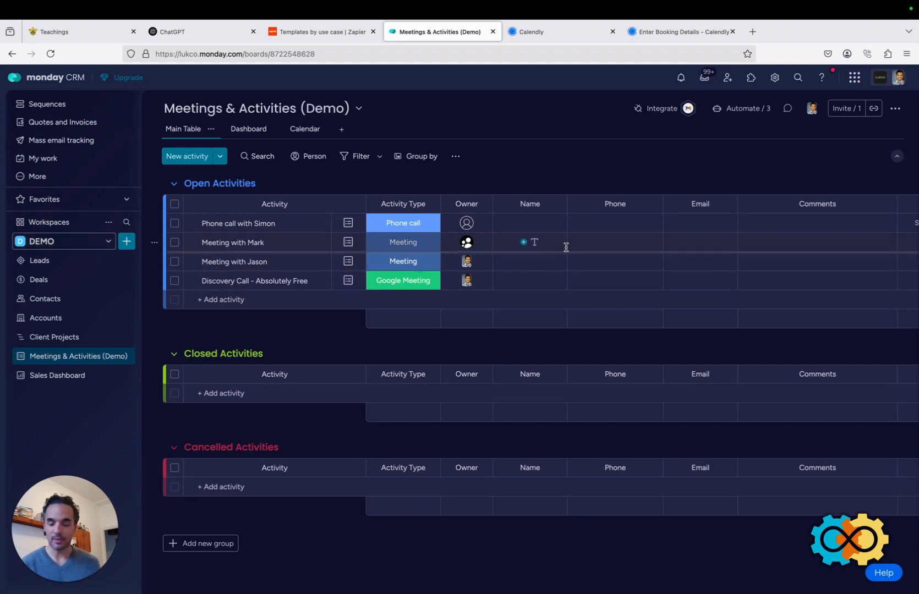
Scroll across the board's columns, then move on to another browser tab.
scroll(566, 247, right, 2)
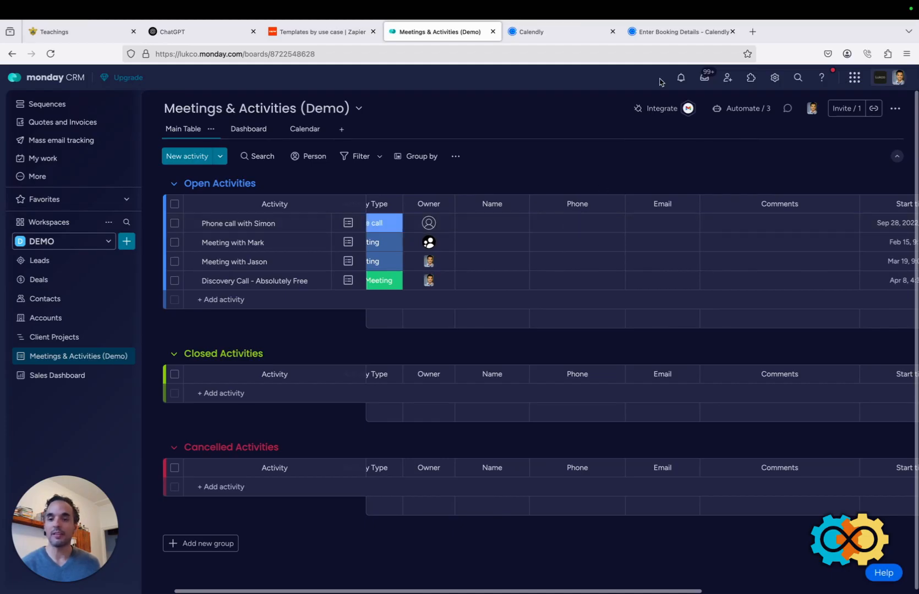
click(667, 30)
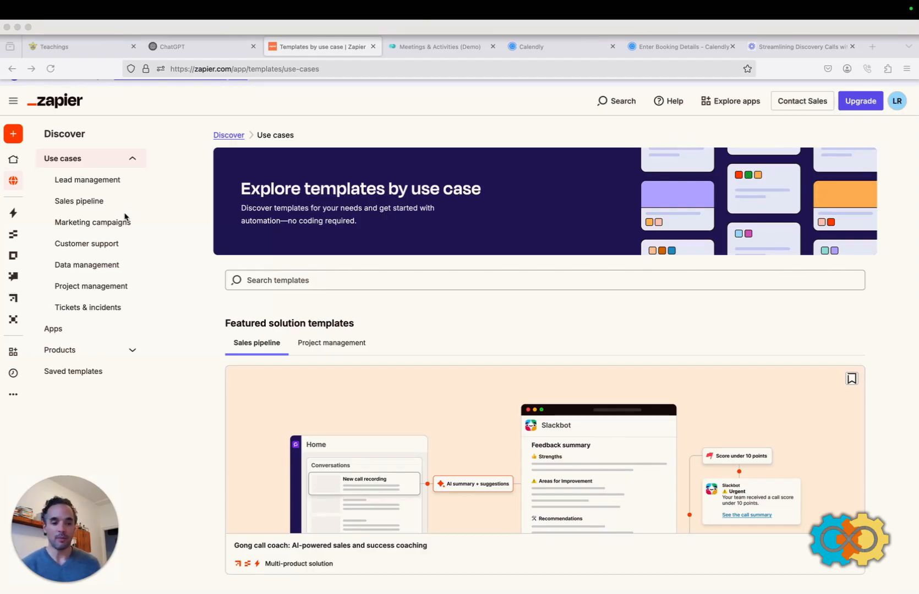
Scroll past the featured sales pipeline templates and open the Apps view in the Discover sidebar.
scroll(345, 356, down, 10)
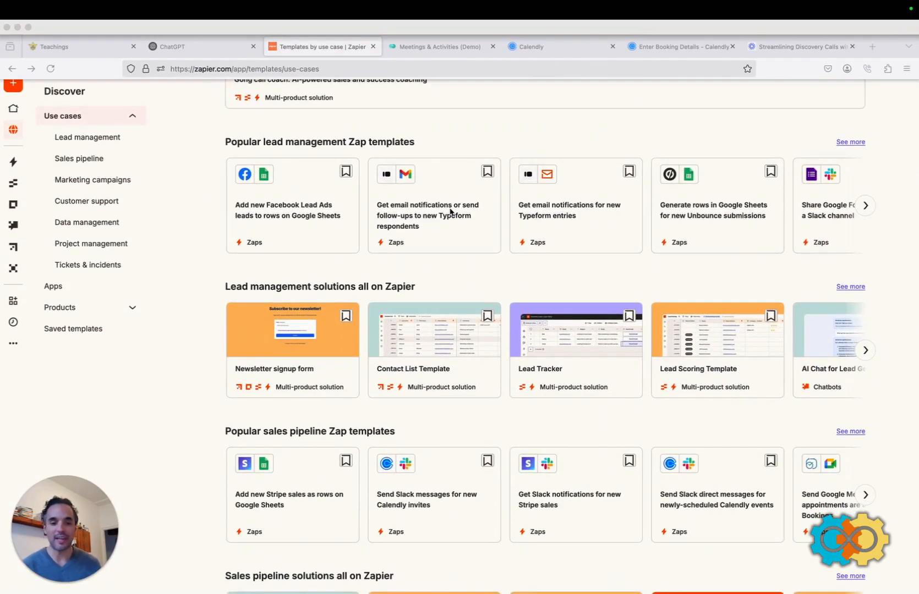
scroll(450, 211, down, 1)
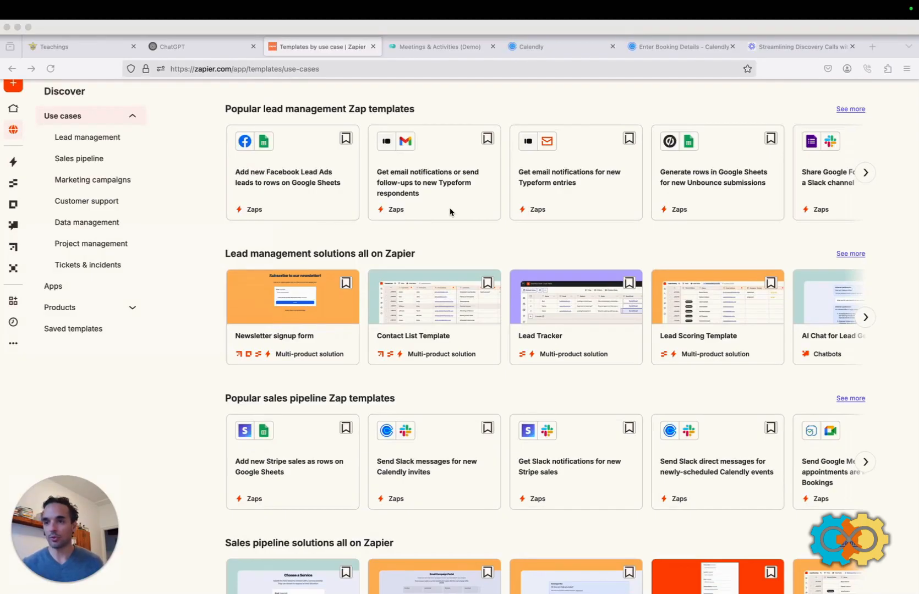
scroll(451, 212, down, 6)
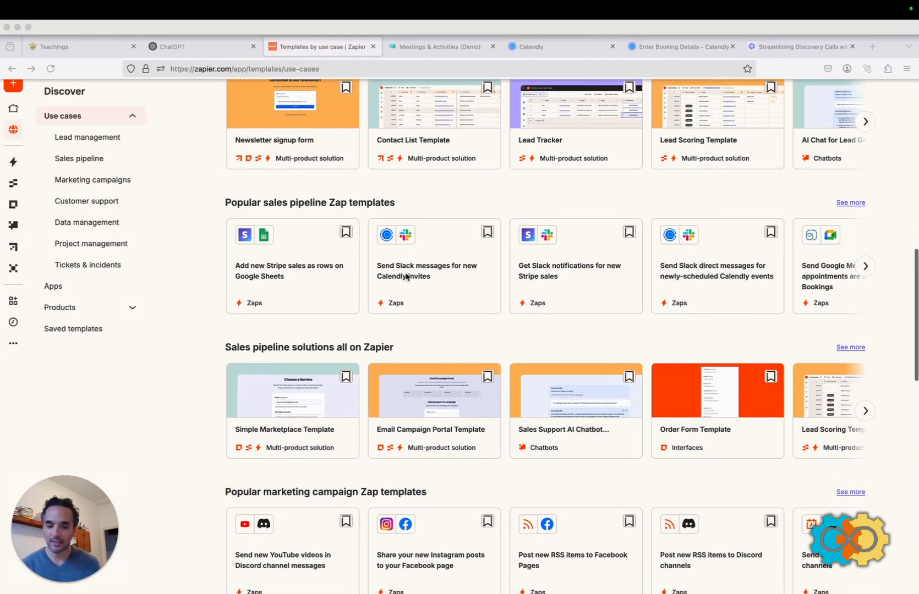
scroll(405, 276, down, 5)
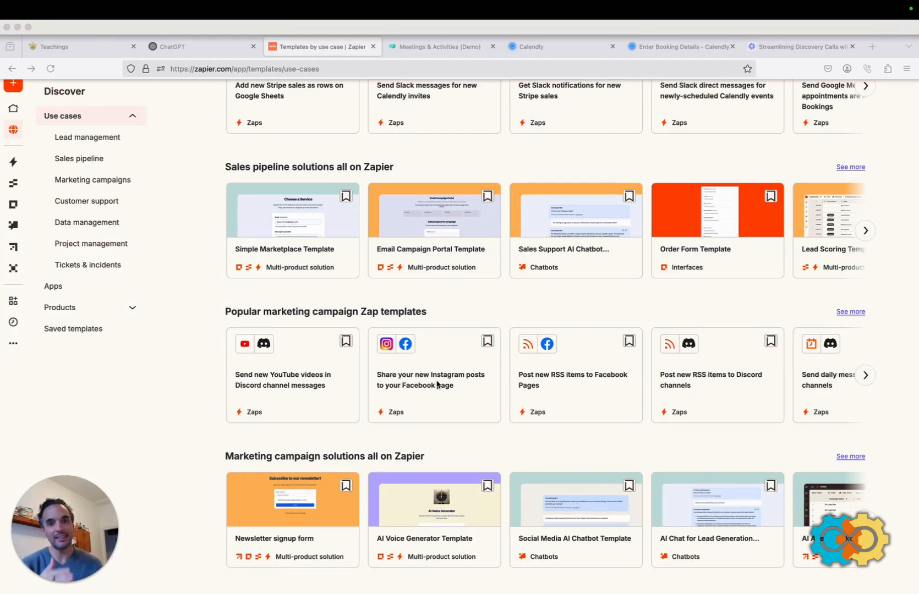
click(53, 286)
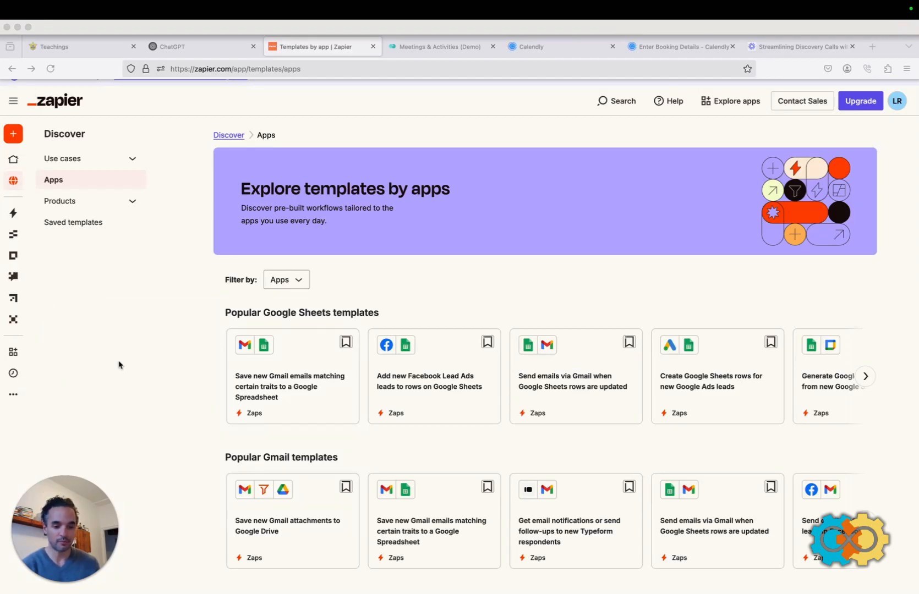
In App Connections, add a monday.com connection, found by searching 'mond'.
mouse_move(13, 355)
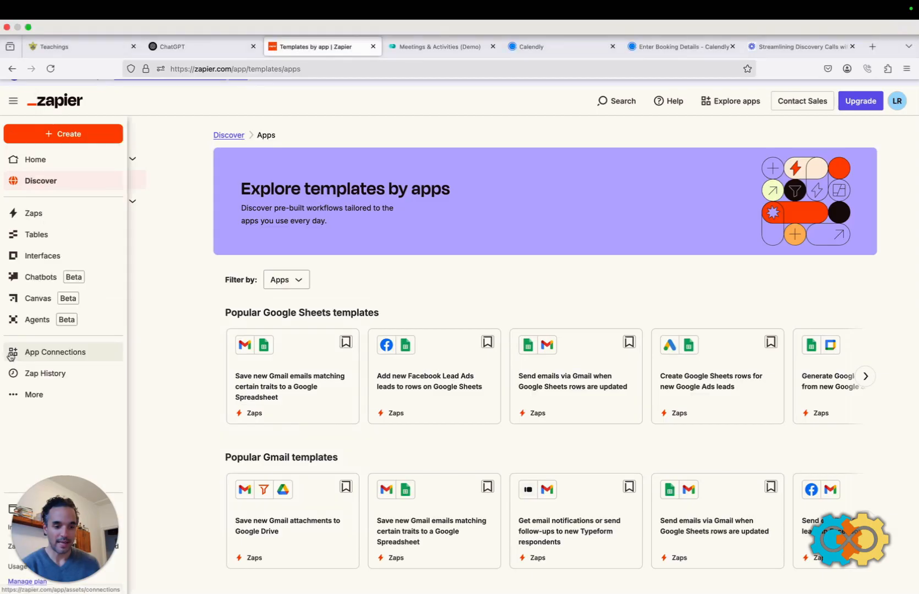
click(46, 353)
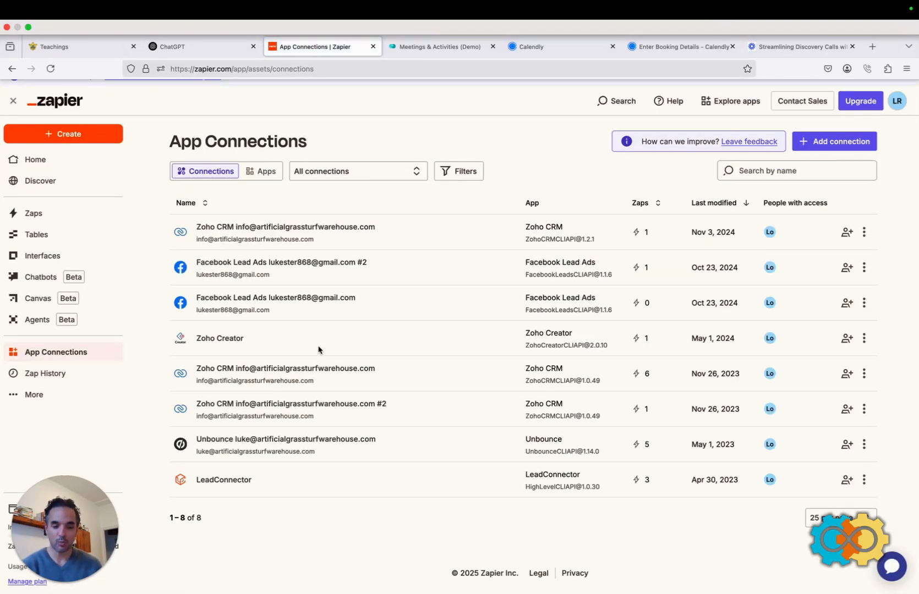
click(832, 143)
click(393, 326)
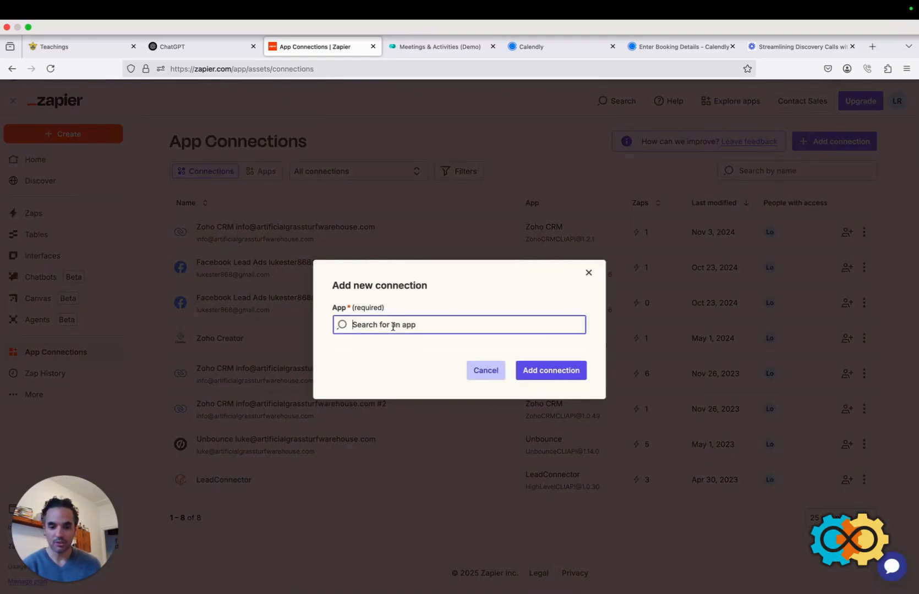
text(mond)
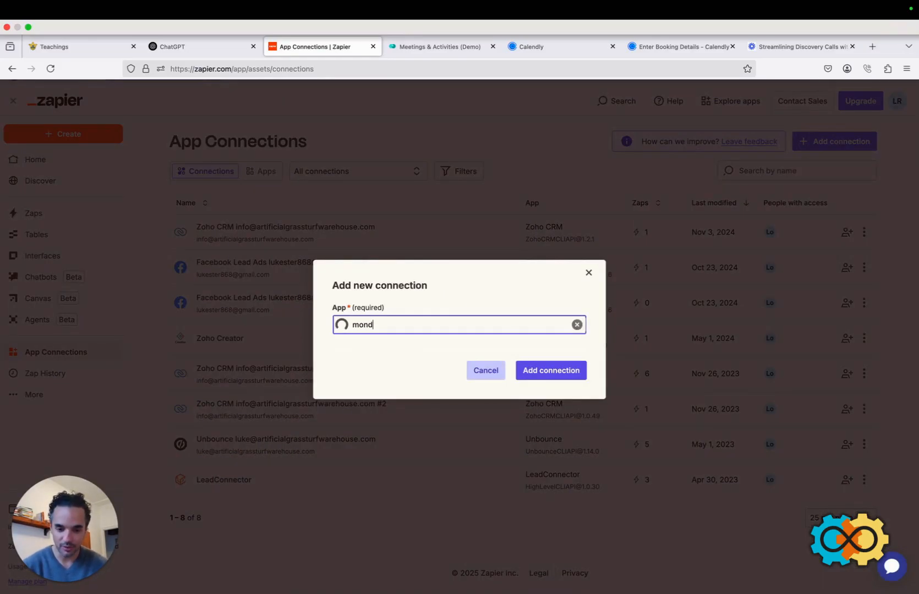
click(358, 355)
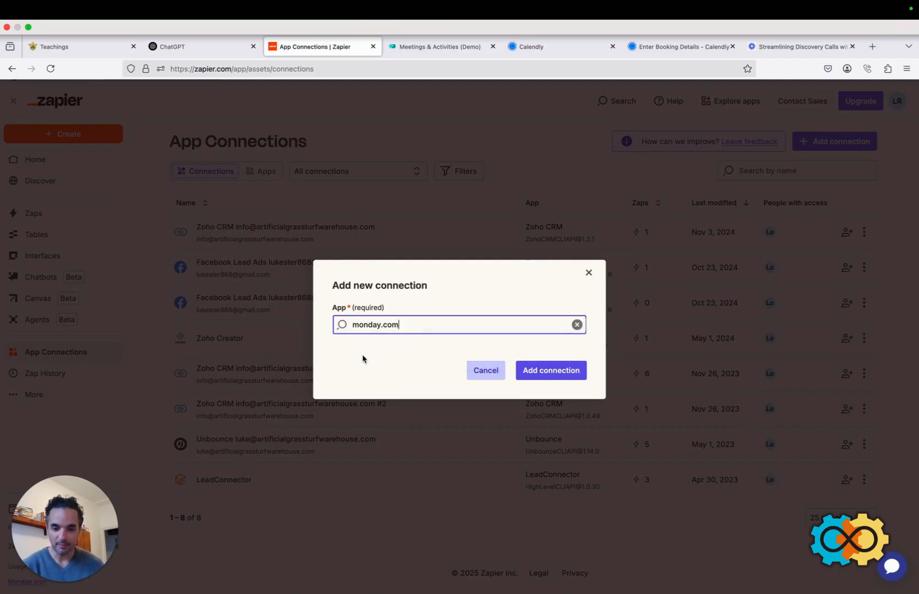
click(569, 373)
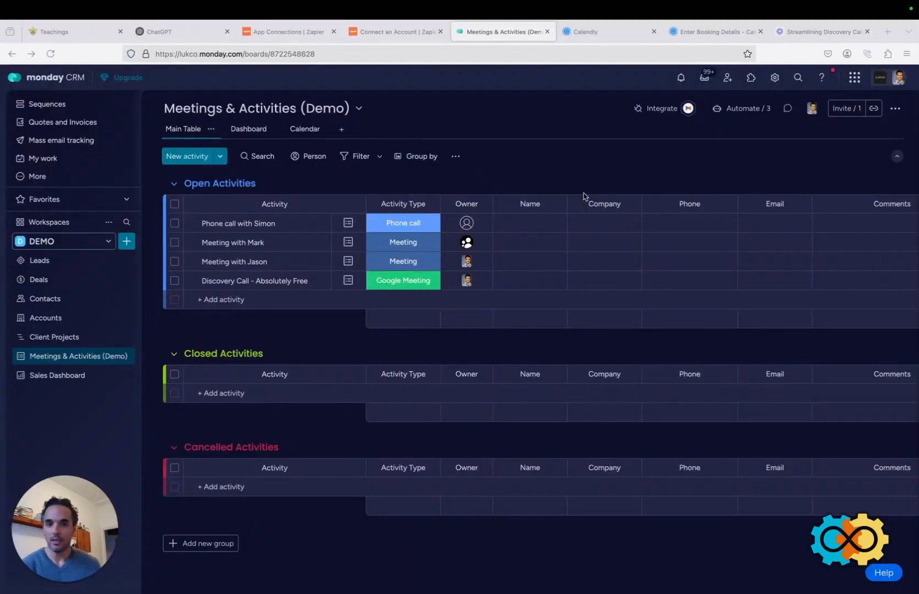
Copy the personal API token from monday's Administration > Connections API page.
click(881, 78)
click(721, 271)
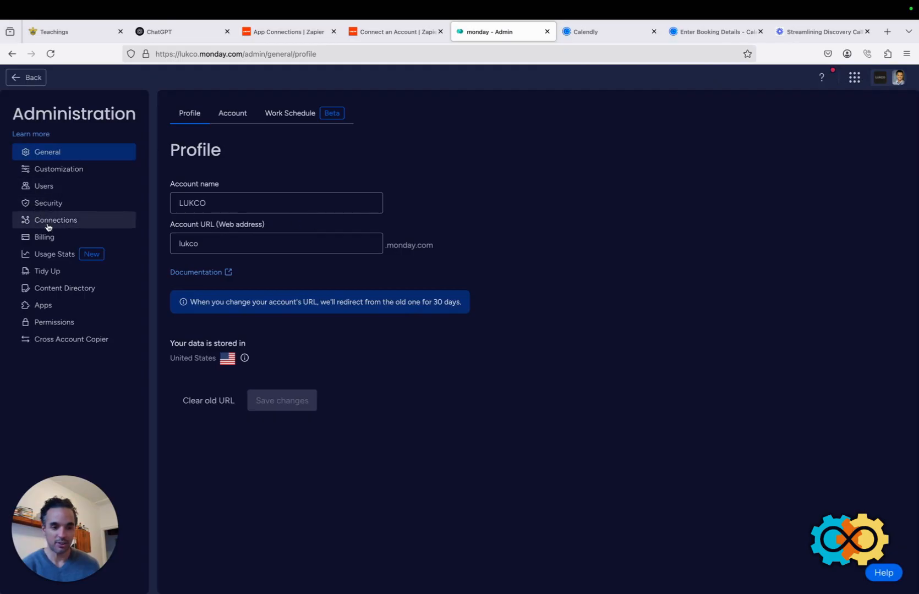
click(45, 221)
click(288, 113)
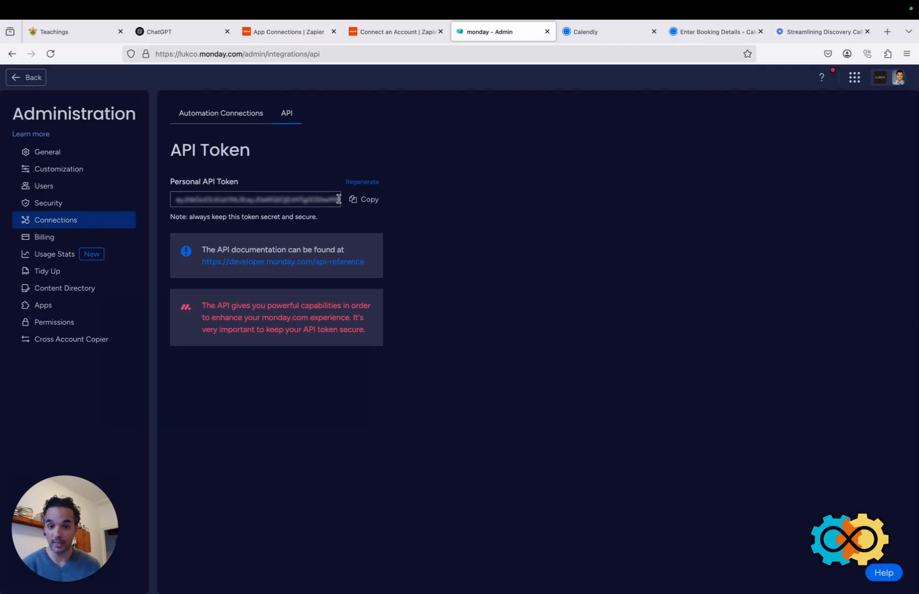
click(366, 199)
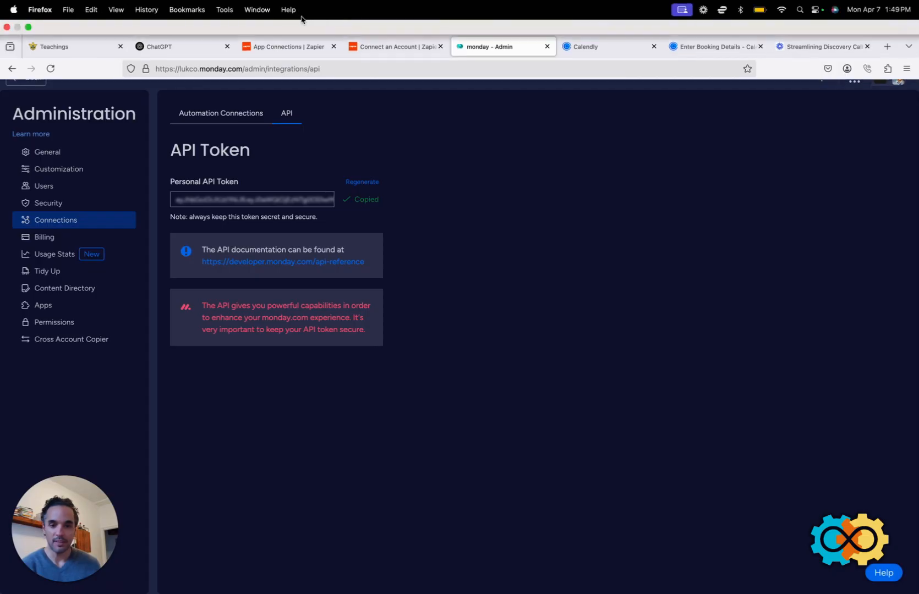
Paste the token into Zapier's API v2 Token field and approve access.
click(283, 37)
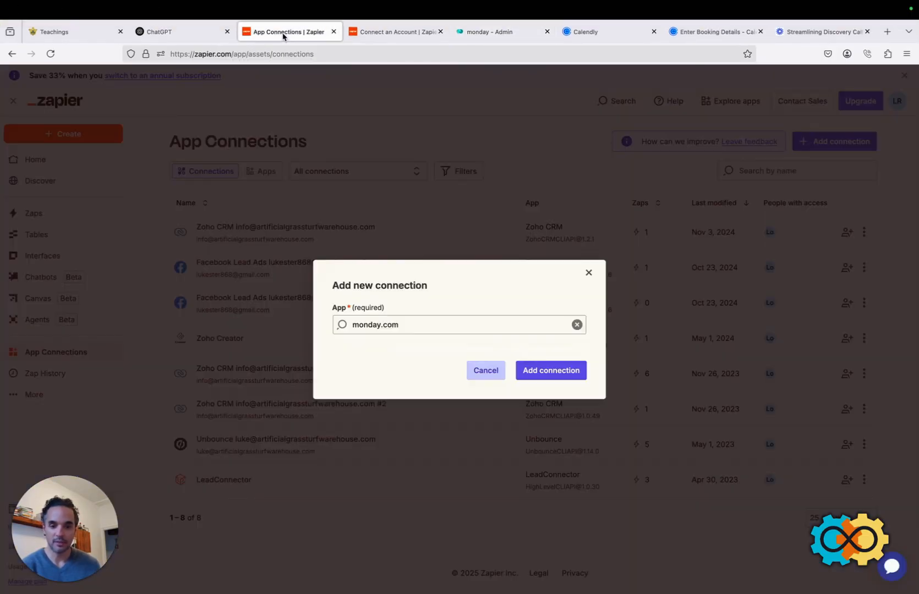
click(393, 34)
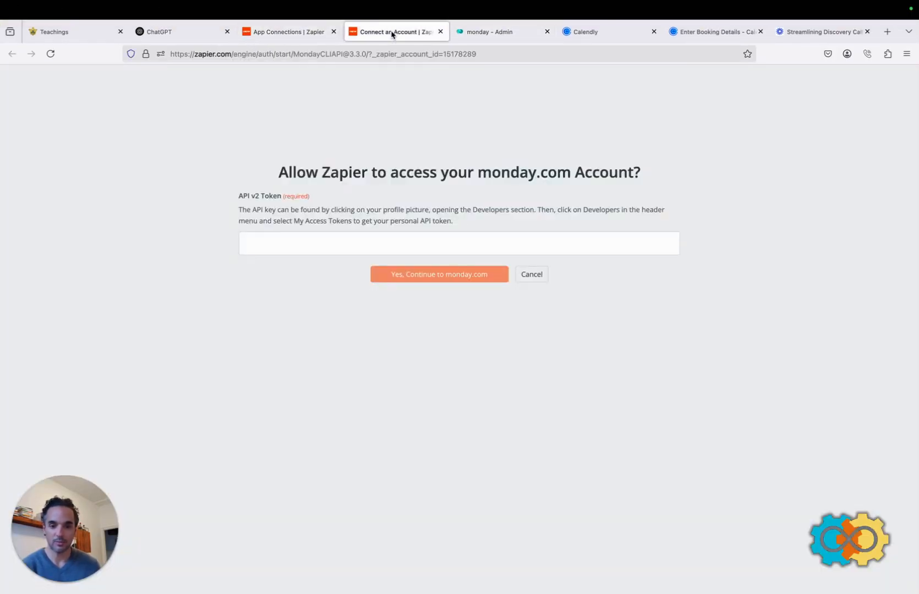
click(263, 242)
right_click(258, 242)
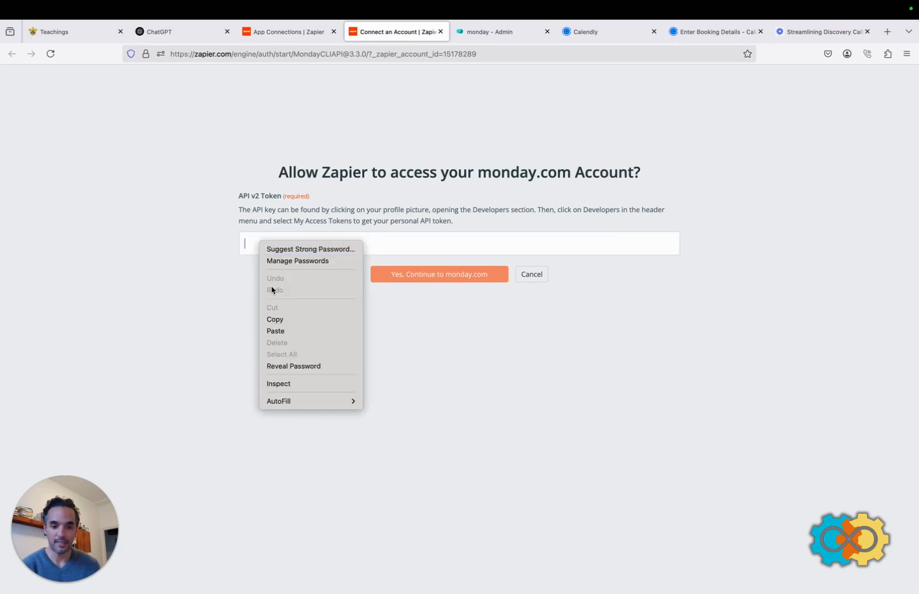
click(278, 332)
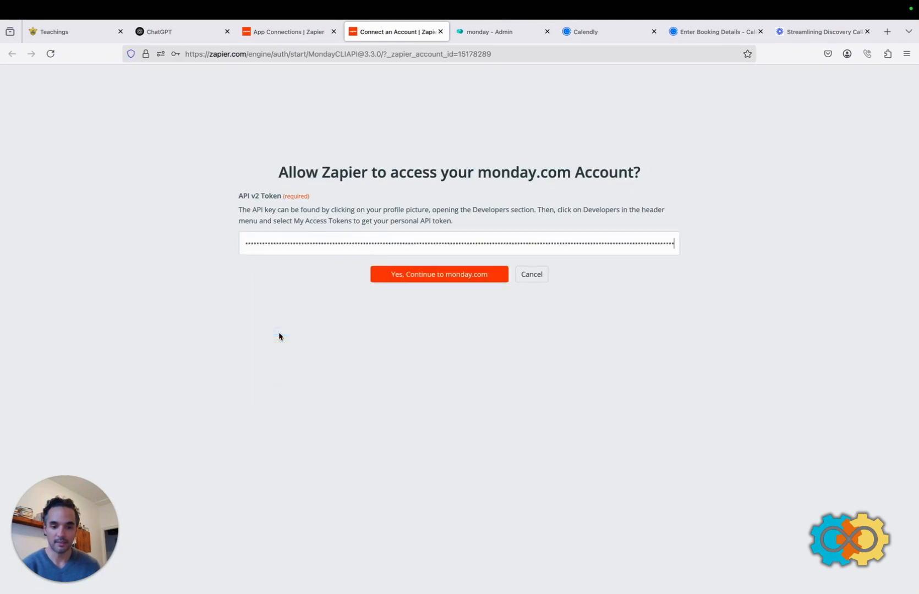
click(442, 275)
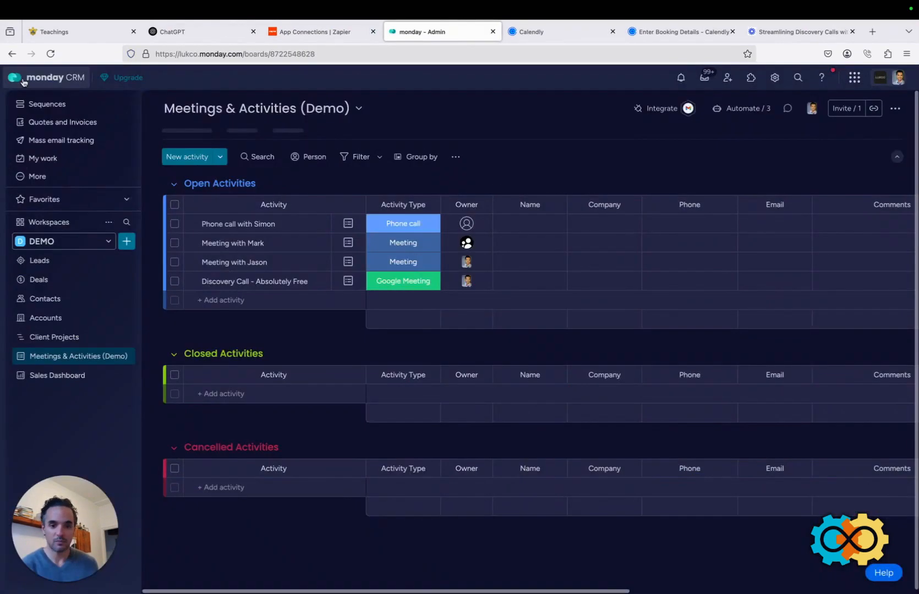
Add a Calendly connection, found by searching 'calen' in App Connections.
click(295, 33)
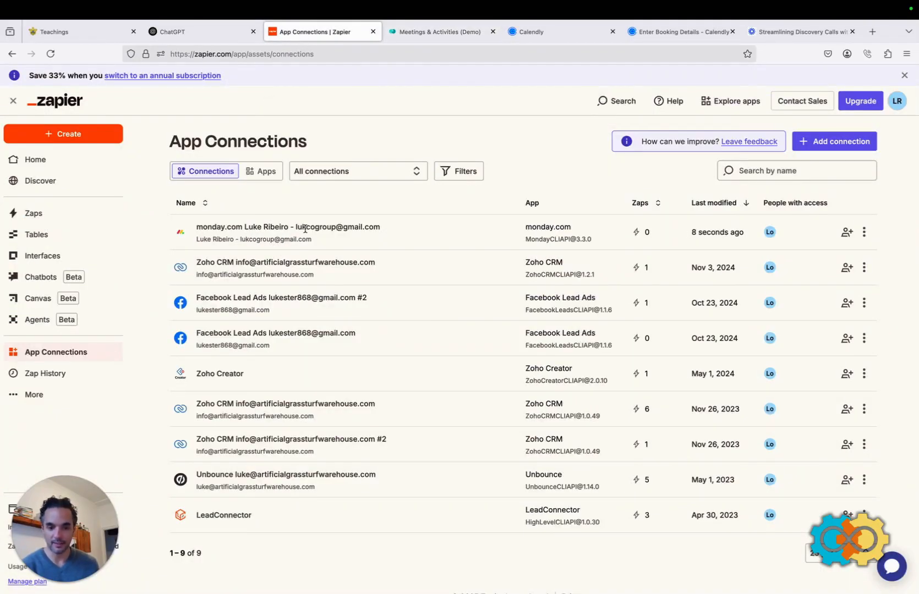
click(824, 142)
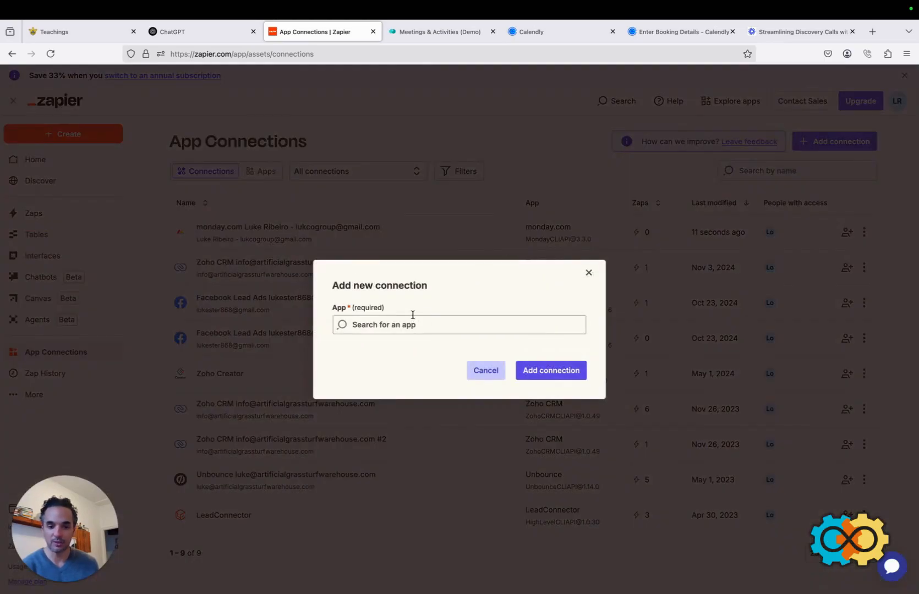
click(399, 323)
text(calen)
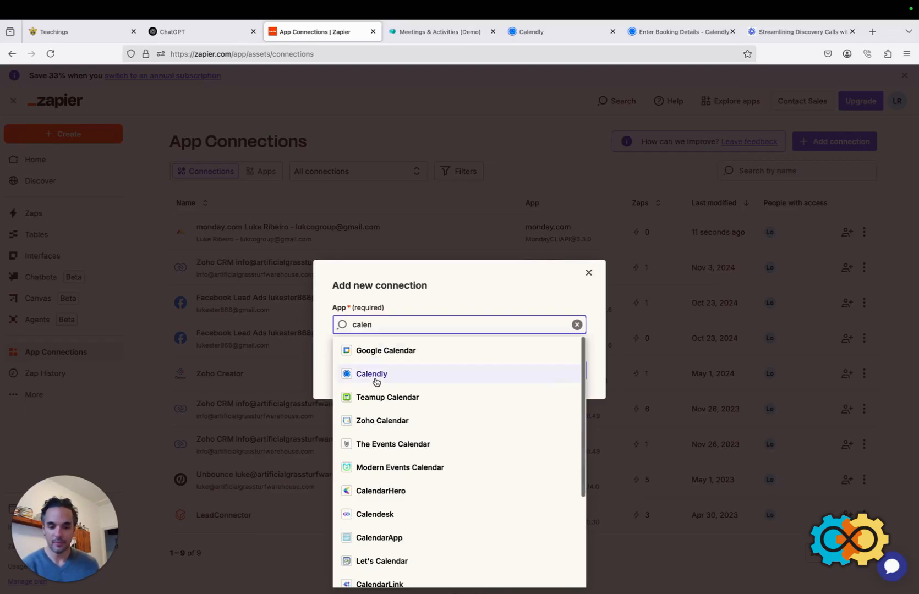
click(375, 380)
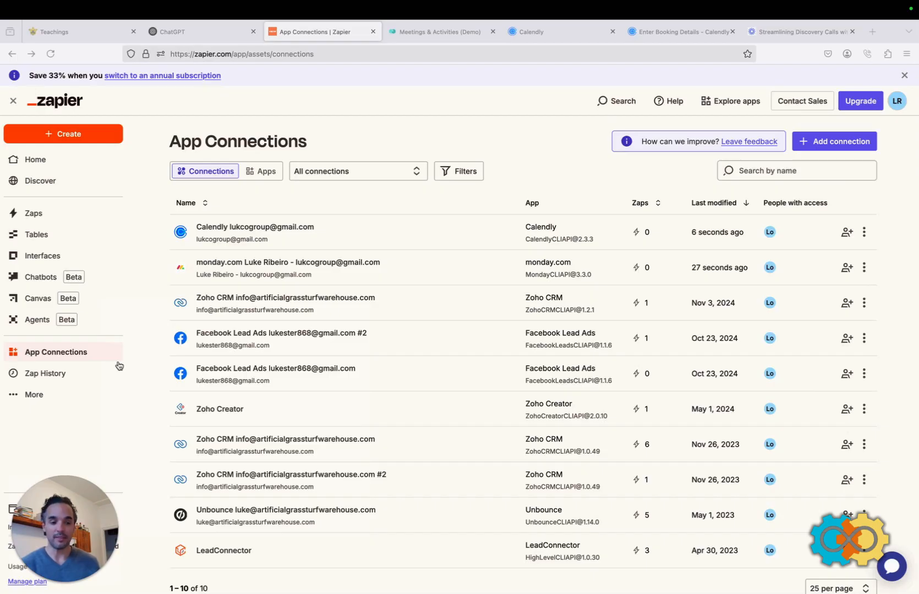
Create a new Zap from the Zaps page and pick Calendly as its trigger app.
click(33, 214)
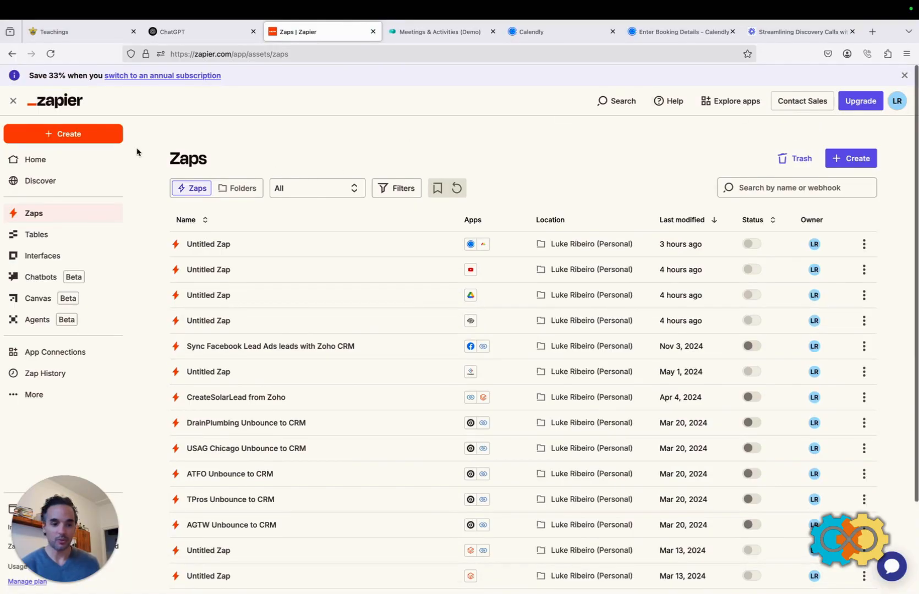
click(81, 135)
click(58, 169)
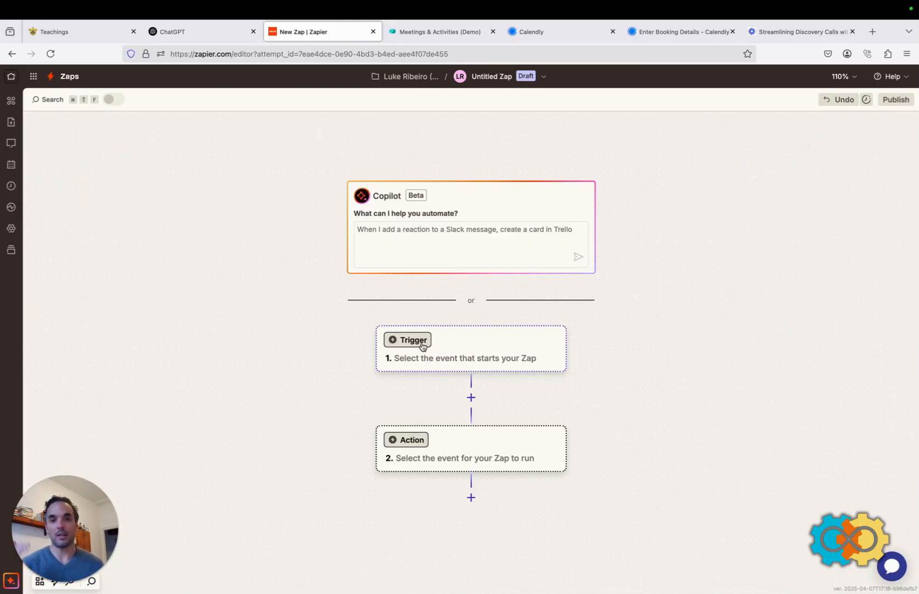
click(465, 361)
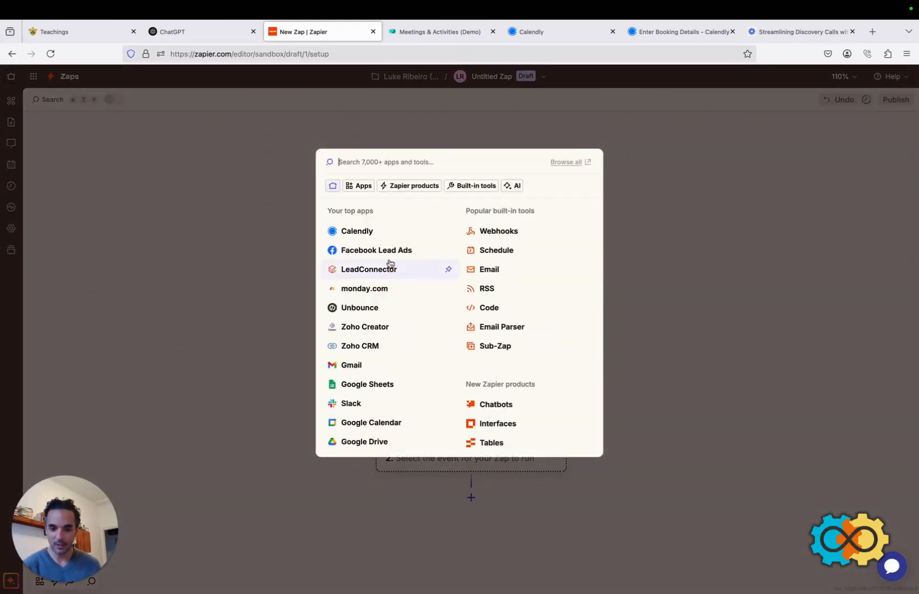
click(357, 230)
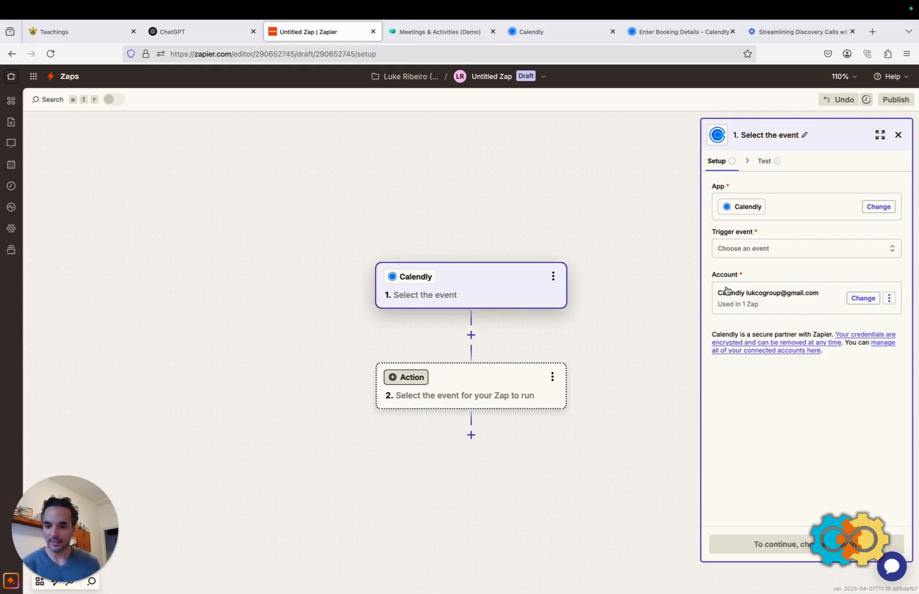
Set the Calendly trigger event to Invitee Created and continue.
click(744, 250)
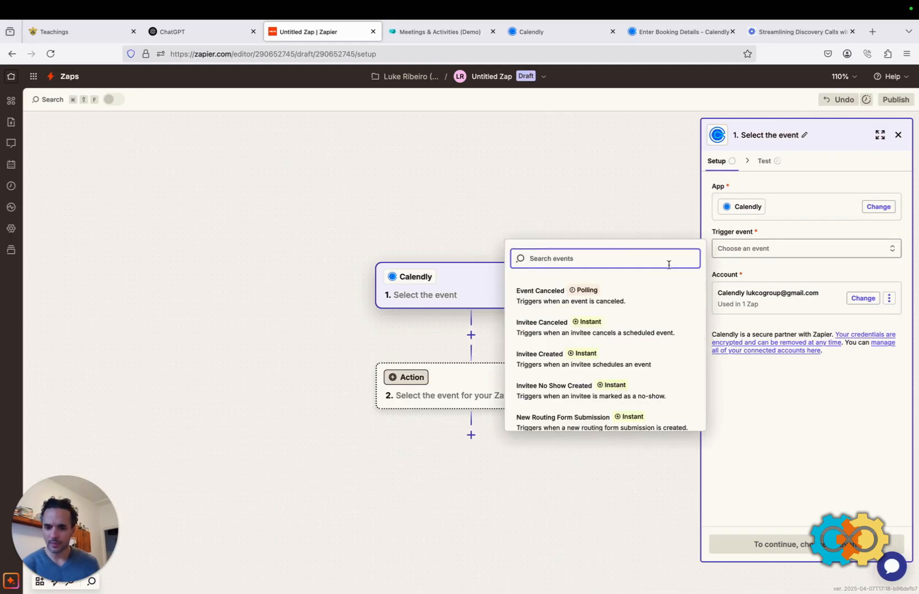
scroll(553, 312, down, 1)
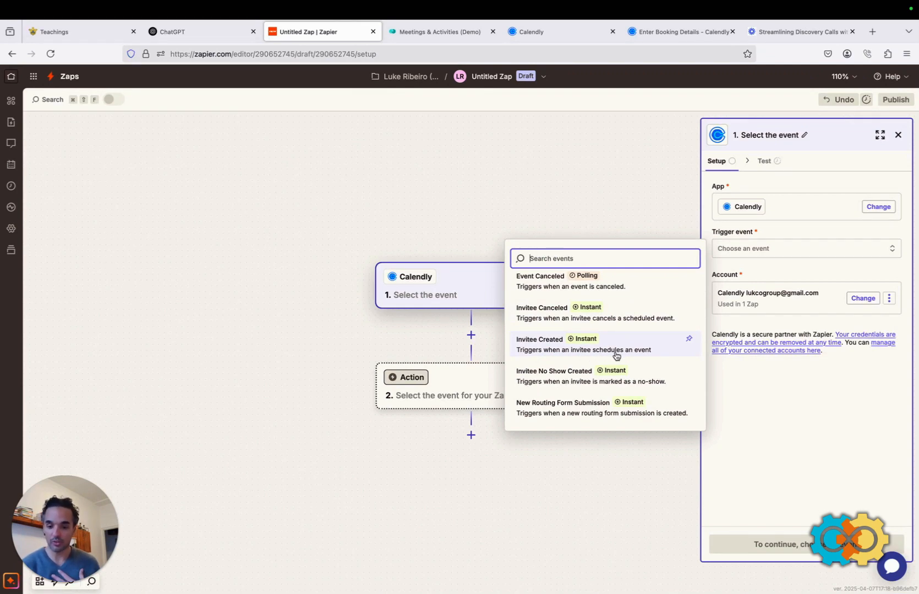
click(552, 348)
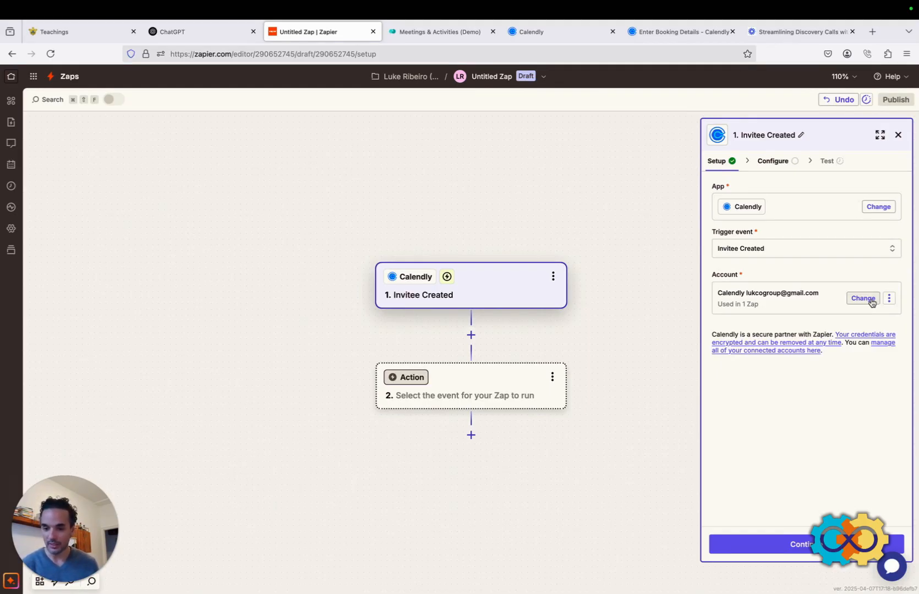
click(785, 547)
Set the trigger's Event Type to Discovery Call - Absolutely Free.
click(776, 314)
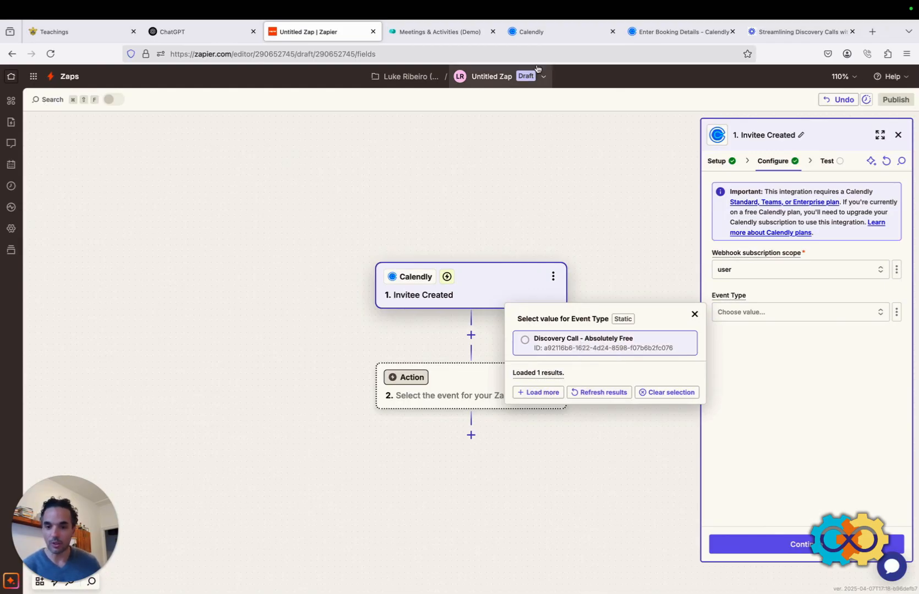
click(539, 33)
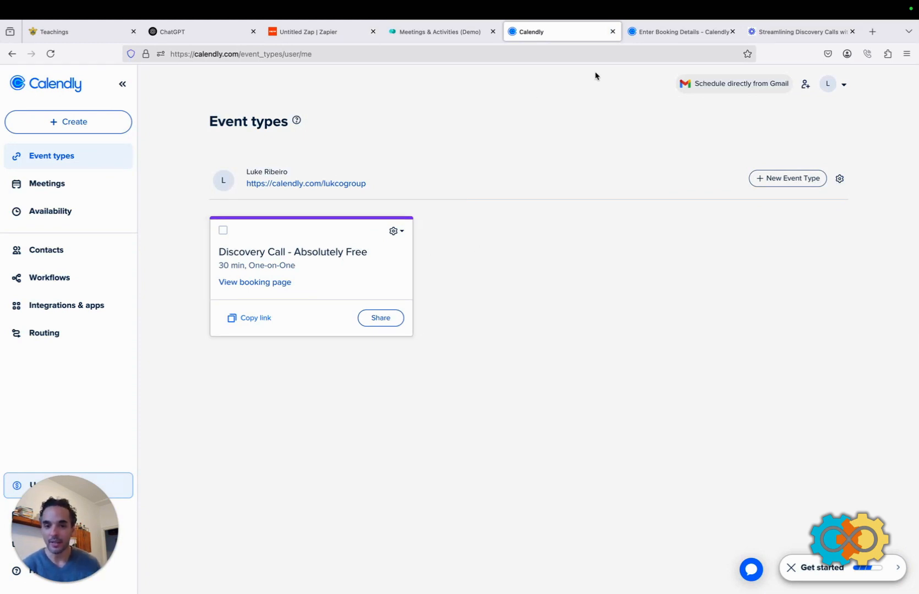
click(292, 31)
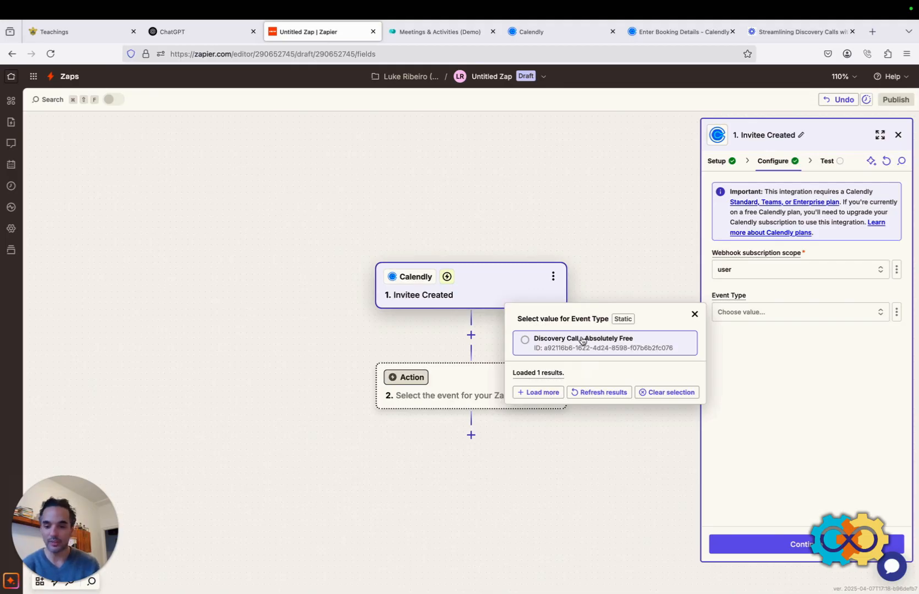
click(528, 343)
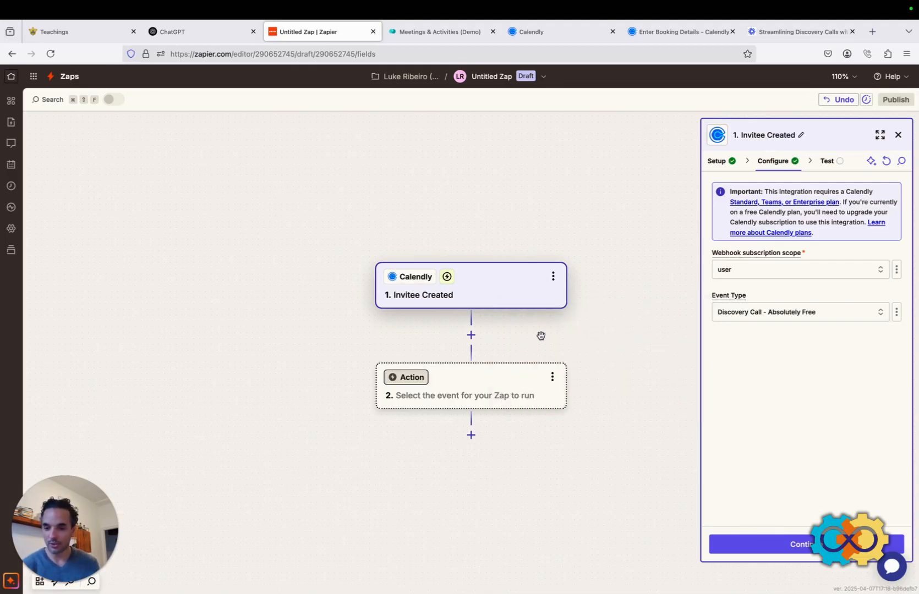
click(831, 547)
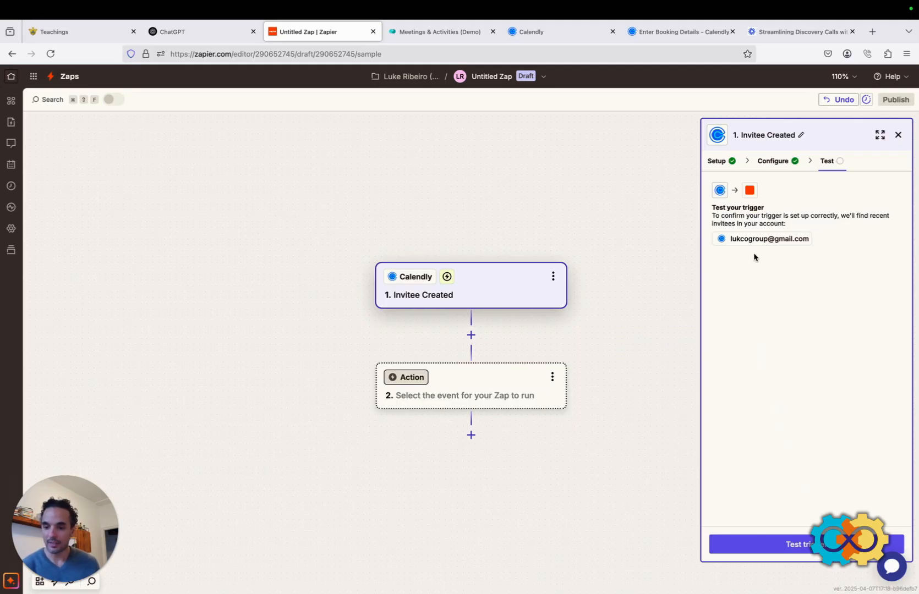
Test the trigger and continue with the Invitee A sample record.
click(791, 545)
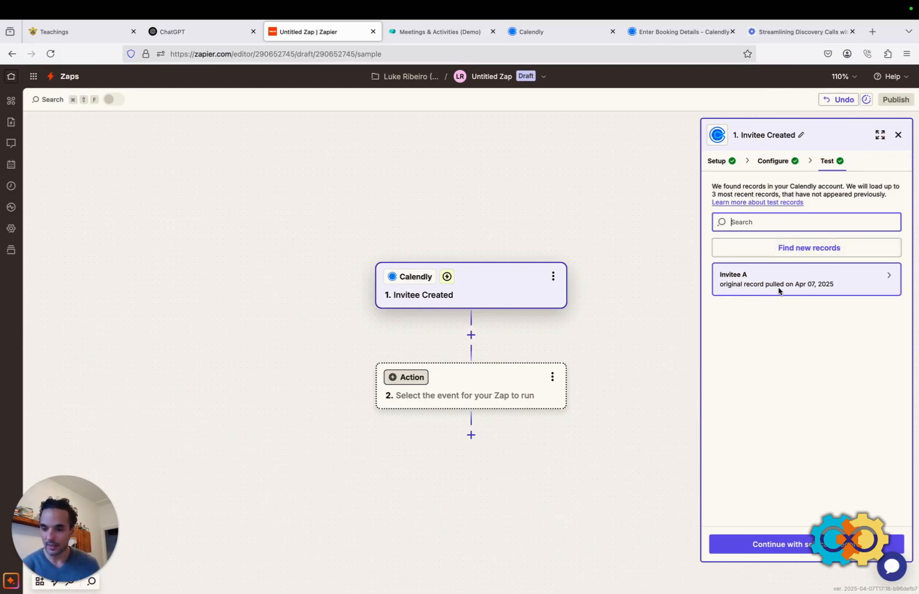
mouse_move(813, 279)
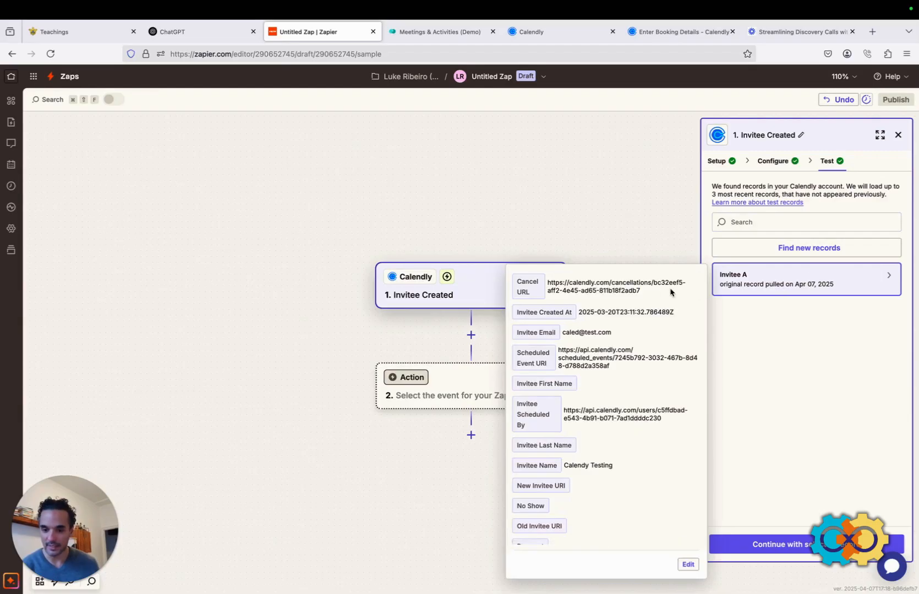
scroll(585, 379, down, 3)
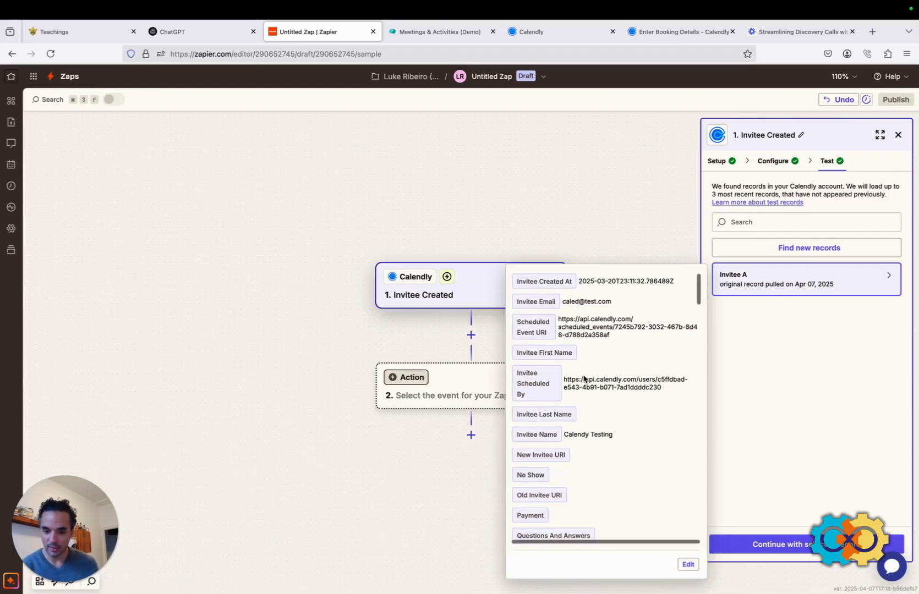
scroll(585, 380, down, 2)
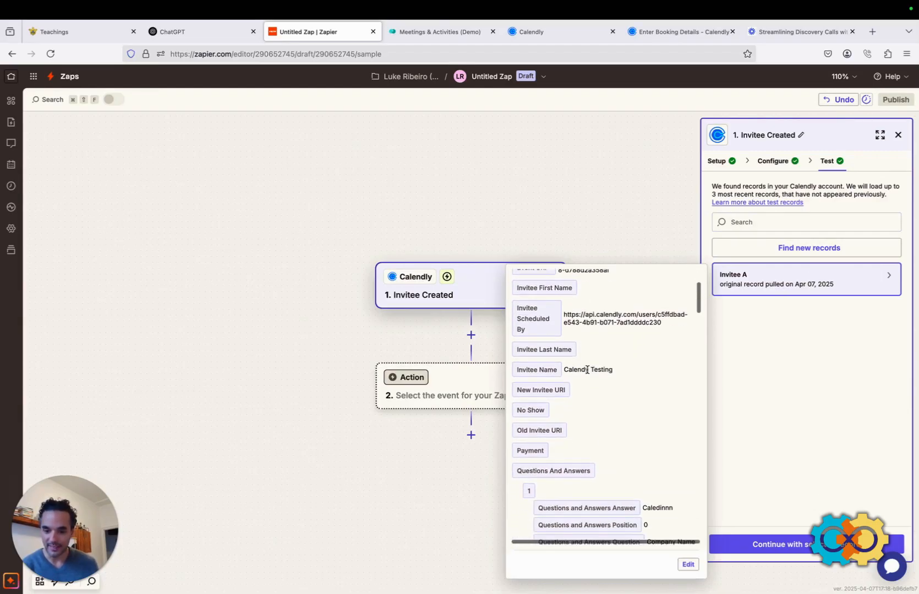
scroll(586, 370, up, 4)
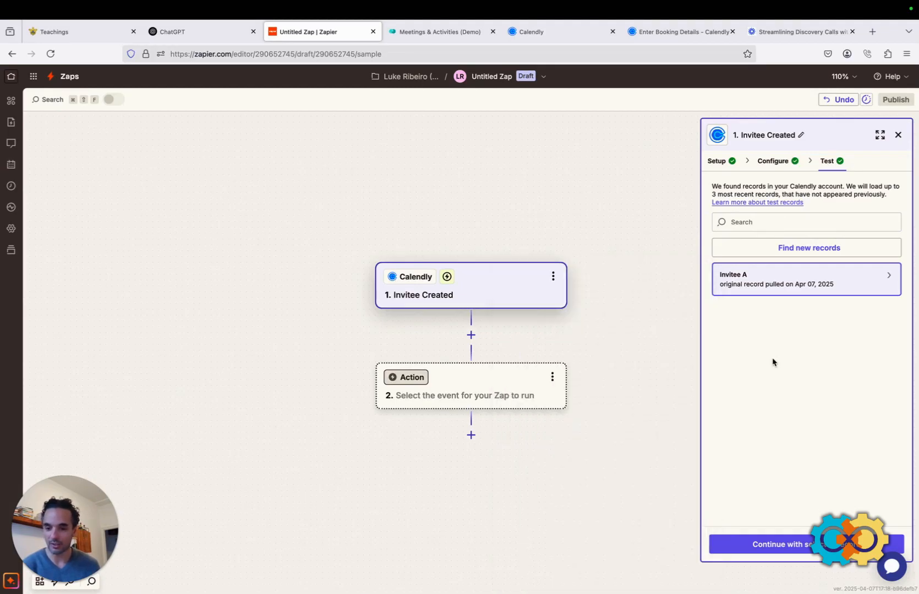
click(774, 545)
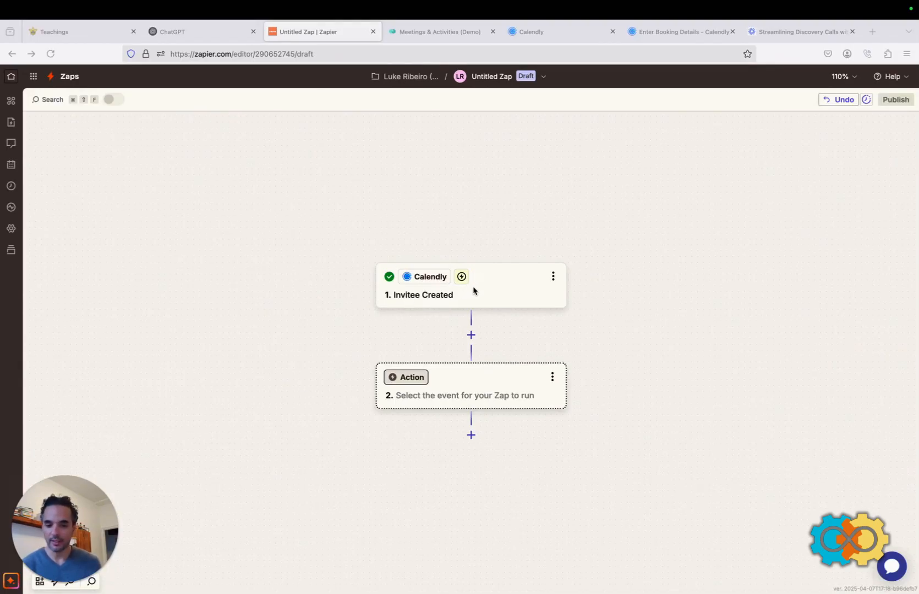
Review the Calendly trigger step's settings, then close them.
click(555, 278)
click(563, 227)
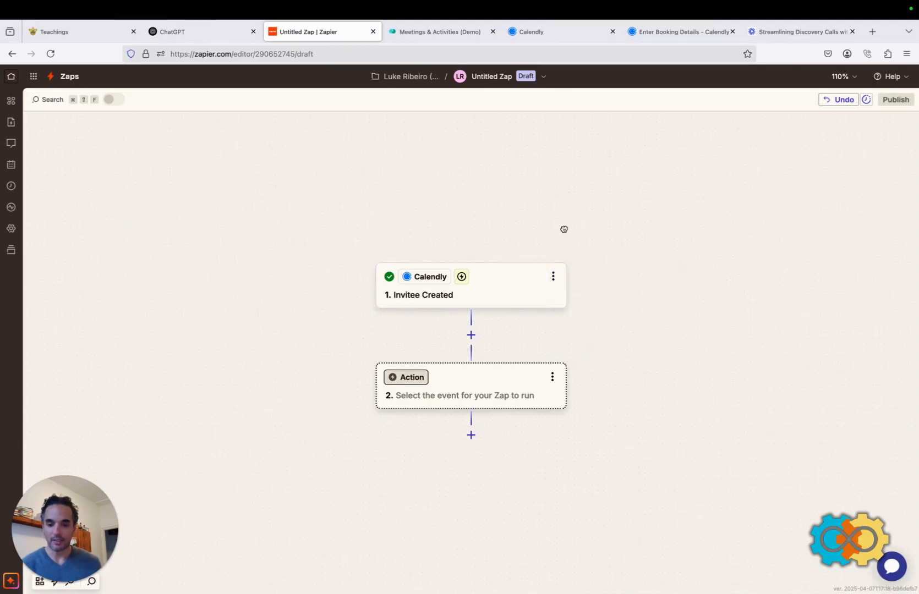
click(487, 294)
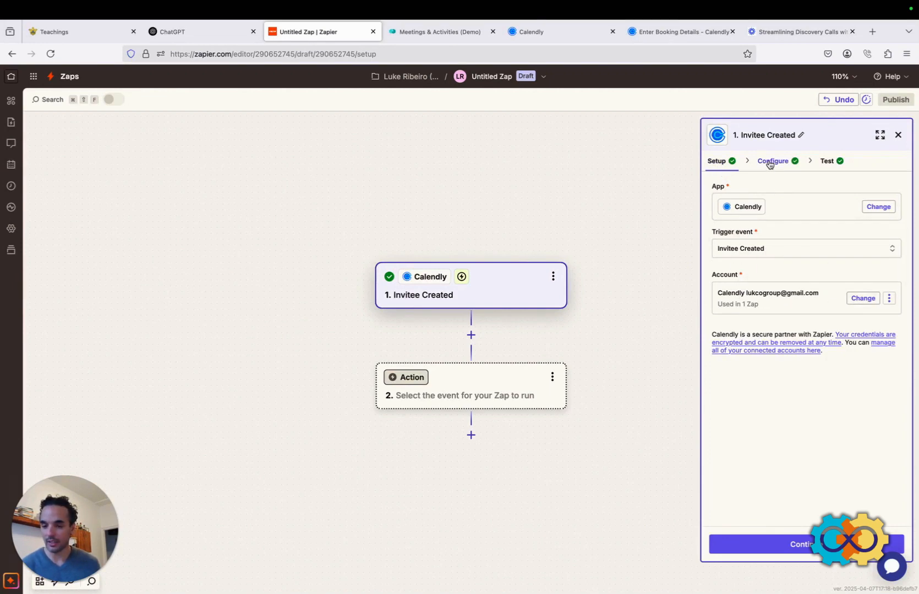
click(899, 134)
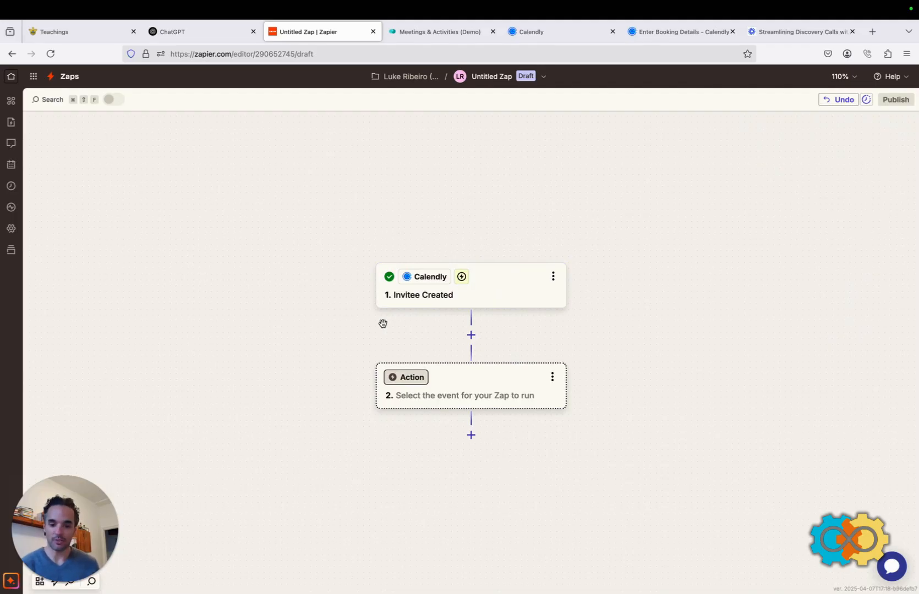
Make step 2 a monday.com Create Item action and continue to its Board ID, Group ID and Item Name fields.
click(451, 385)
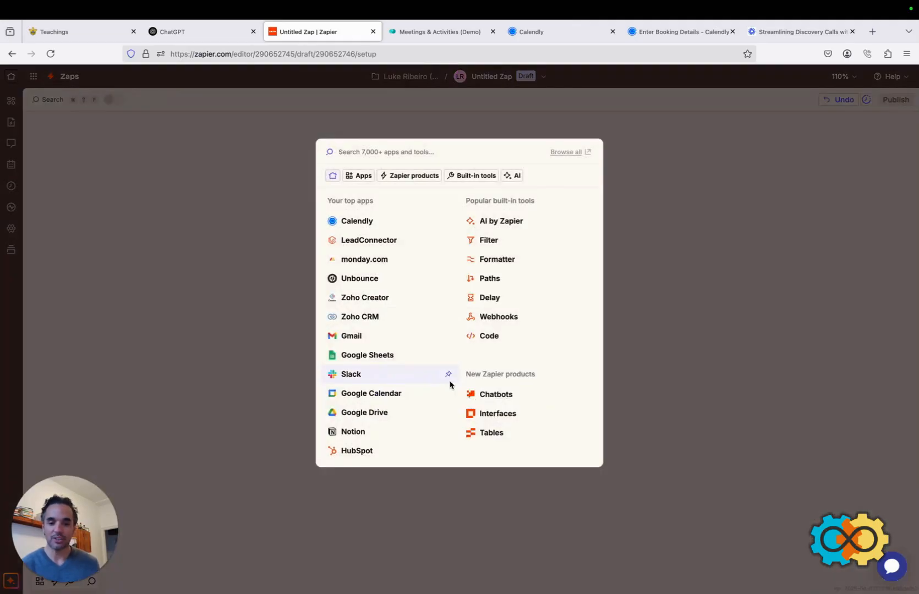
text(mon)
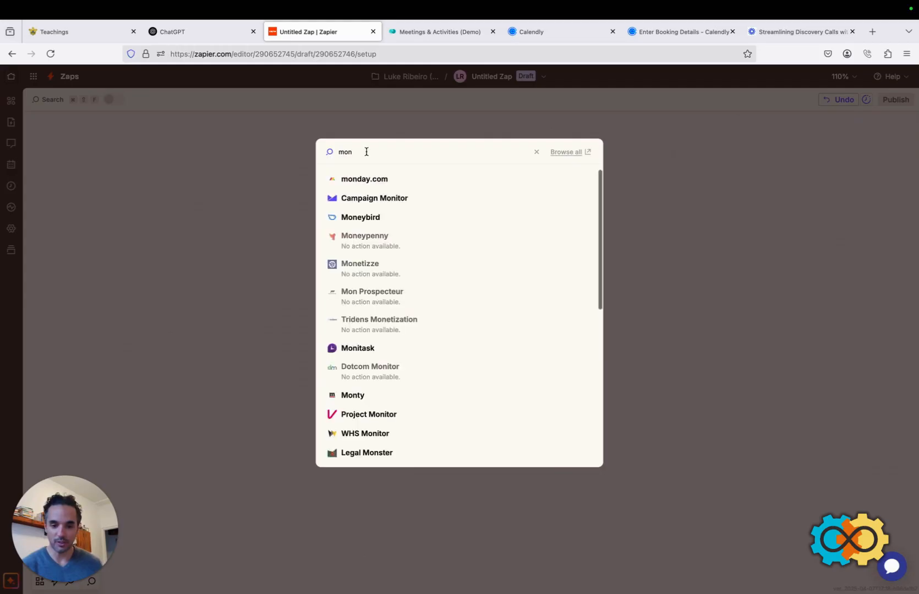
click(363, 180)
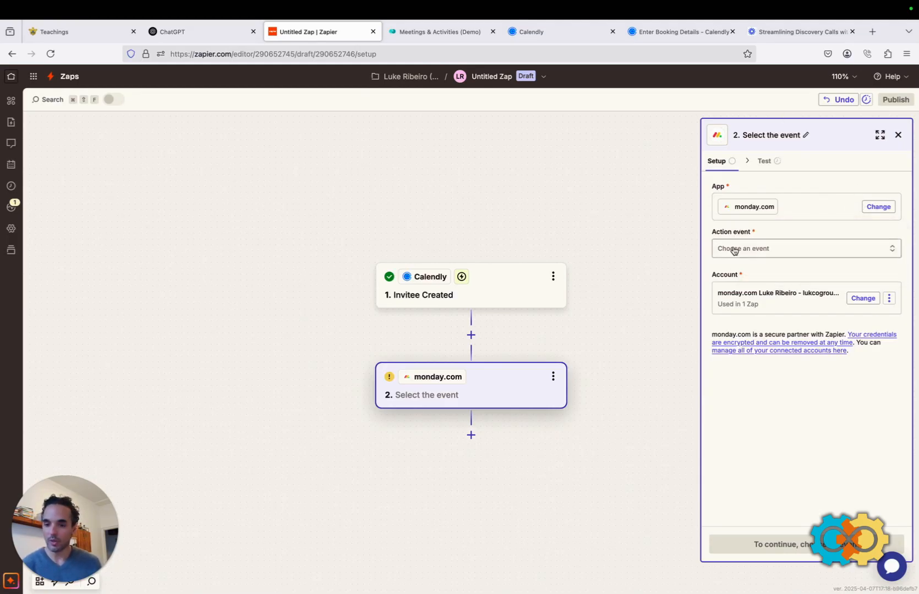
click(765, 250)
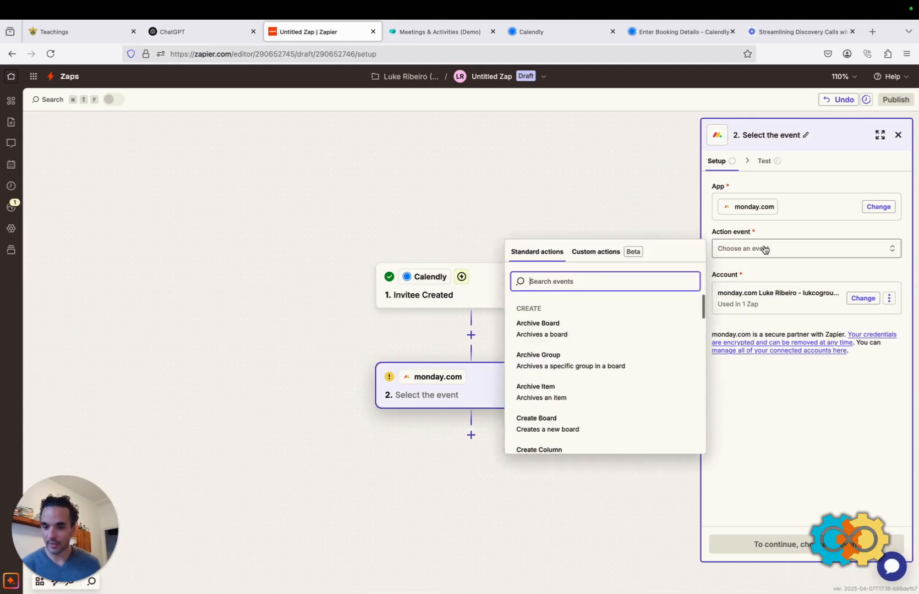
scroll(596, 328, down, 3)
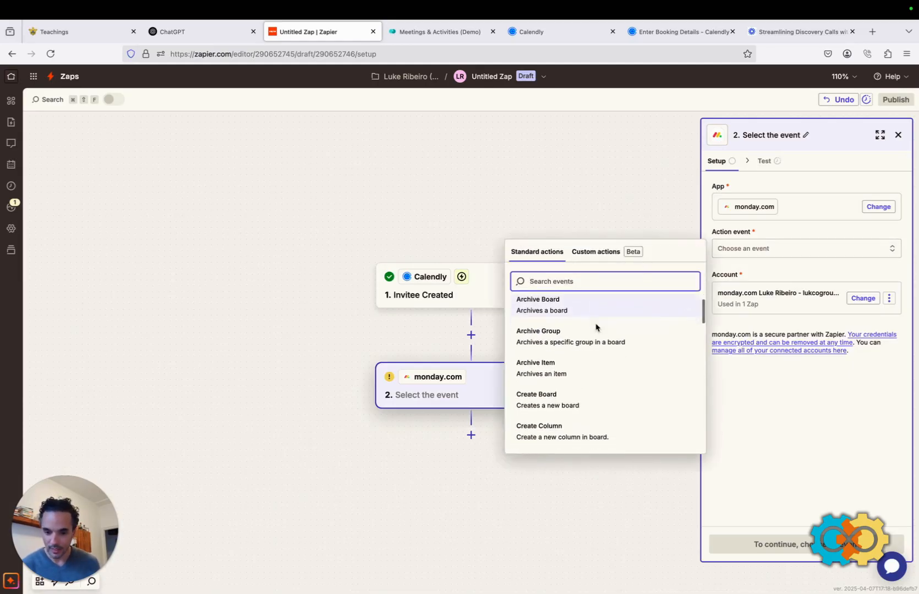
scroll(584, 345, down, 2)
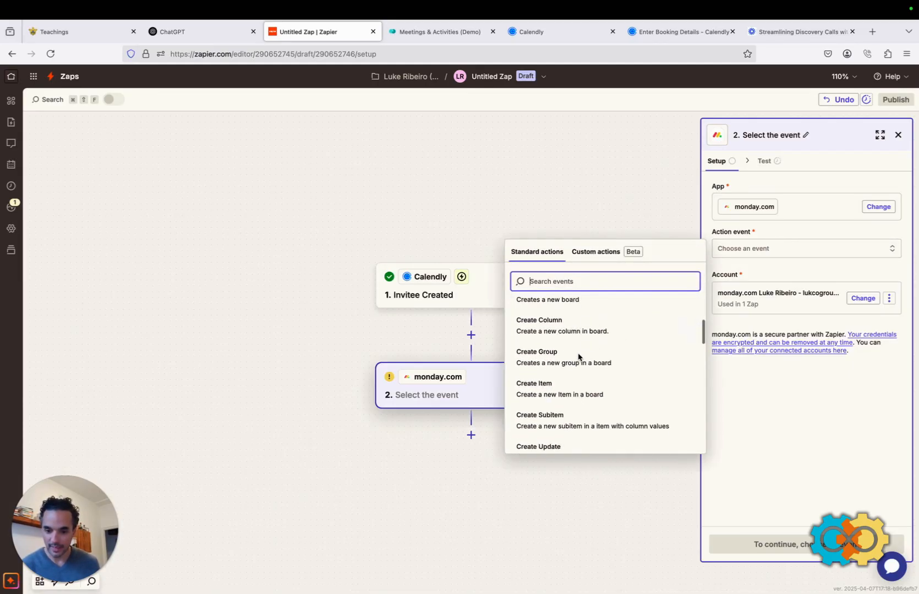
click(550, 381)
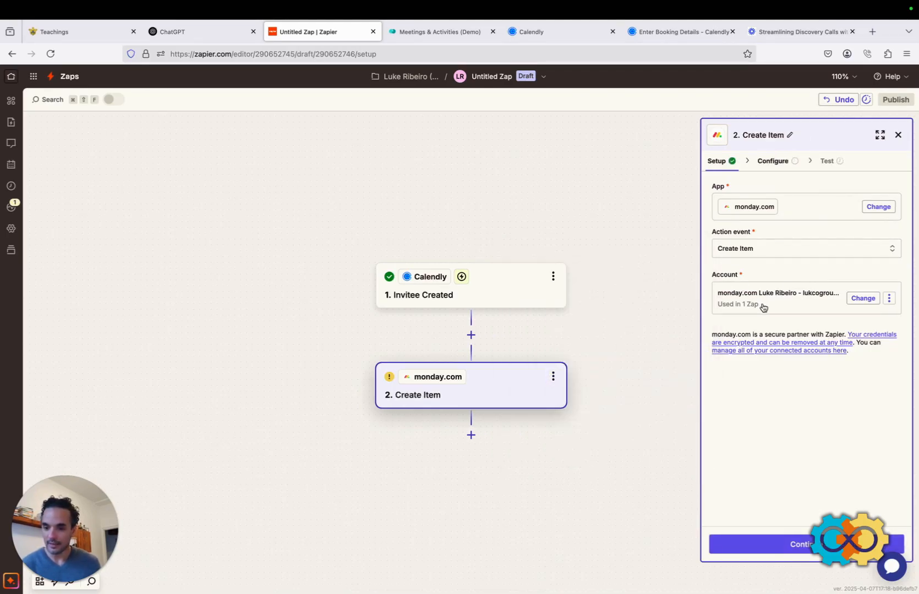
click(802, 548)
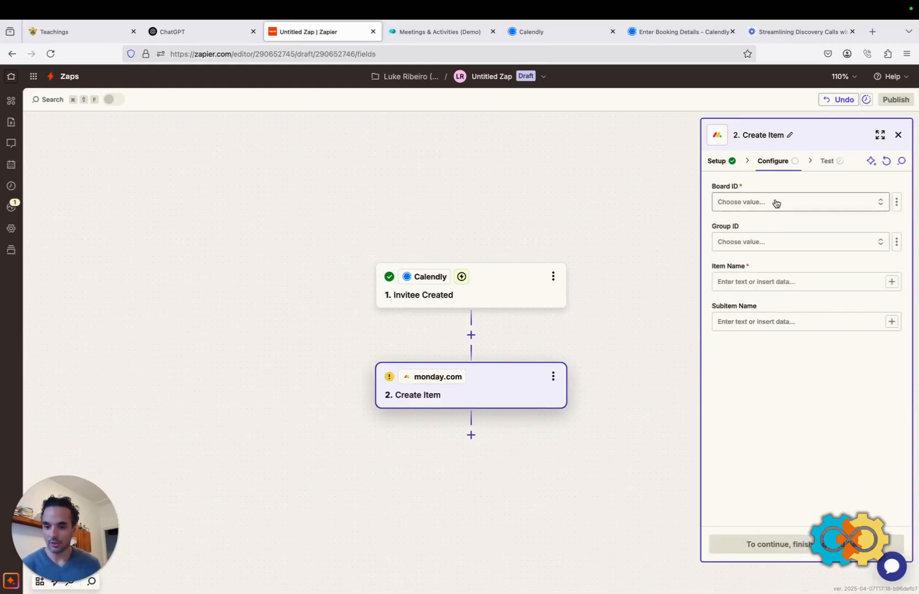
Choose the Meetings & Activities (Demo) board and glance at it in monday.com.
click(776, 202)
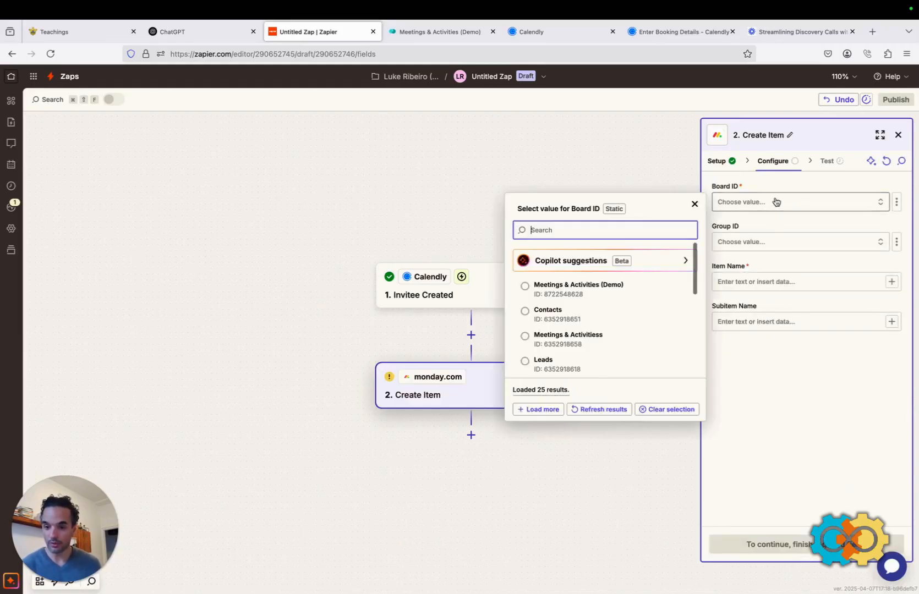
click(579, 291)
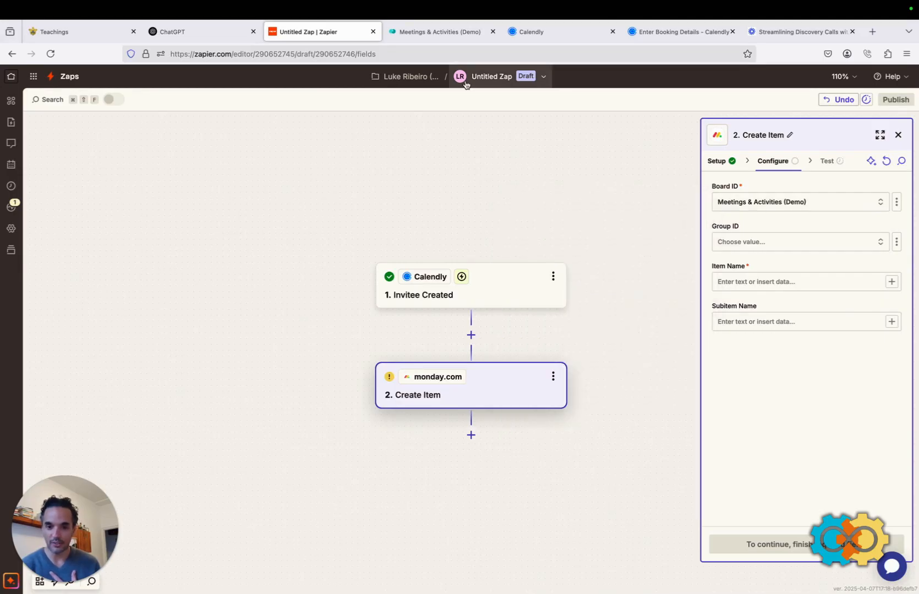
click(442, 34)
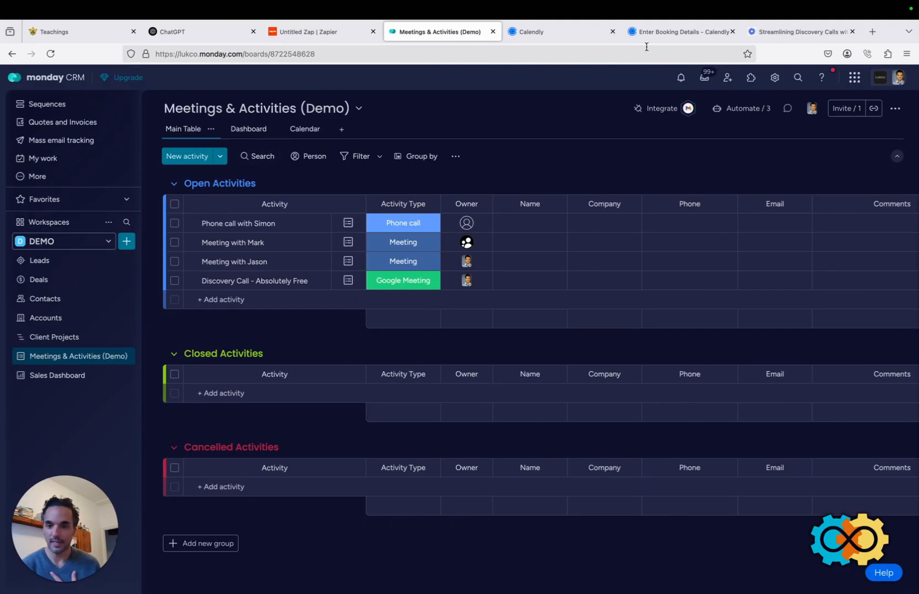
click(317, 34)
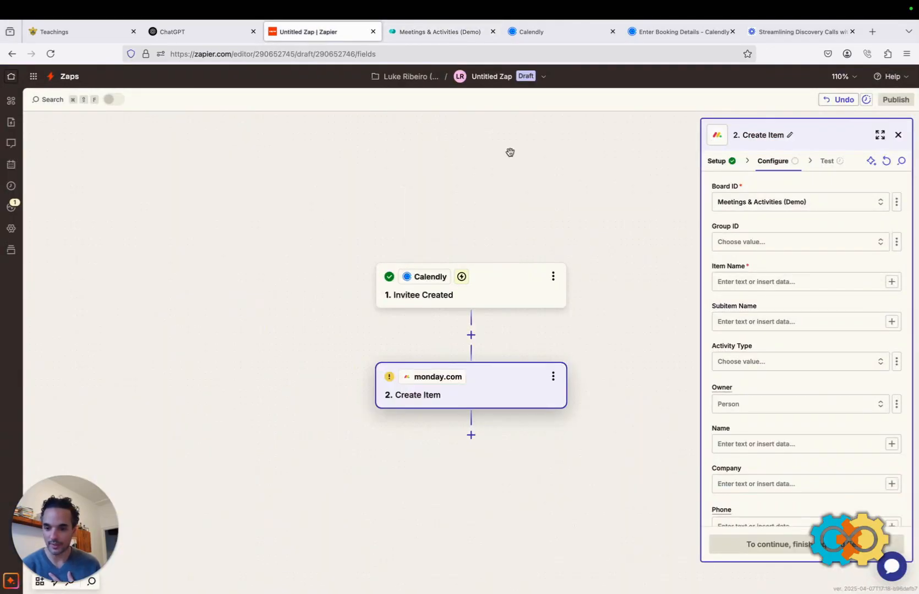
Put new items in the Open Activities group and view the board's groups in monday.com.
click(765, 245)
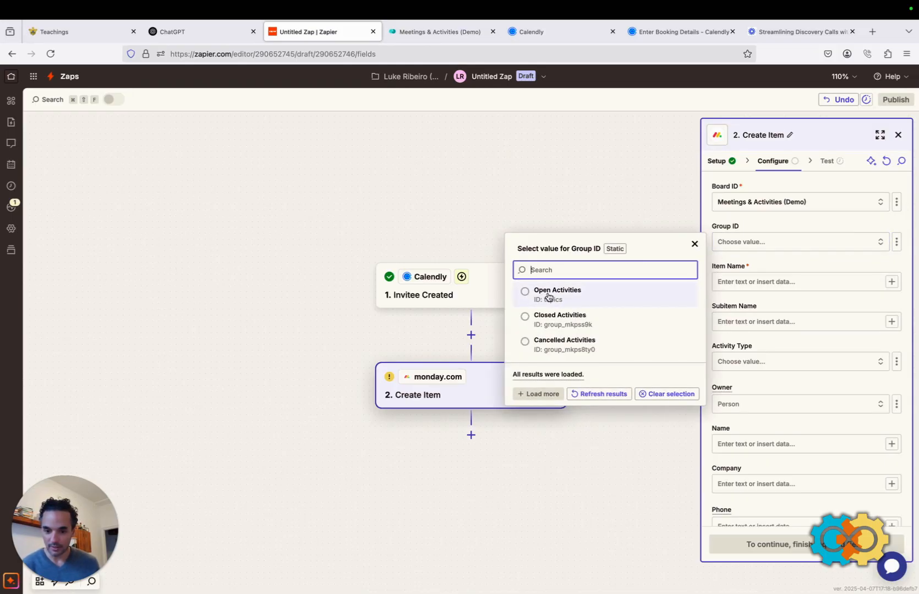
click(525, 292)
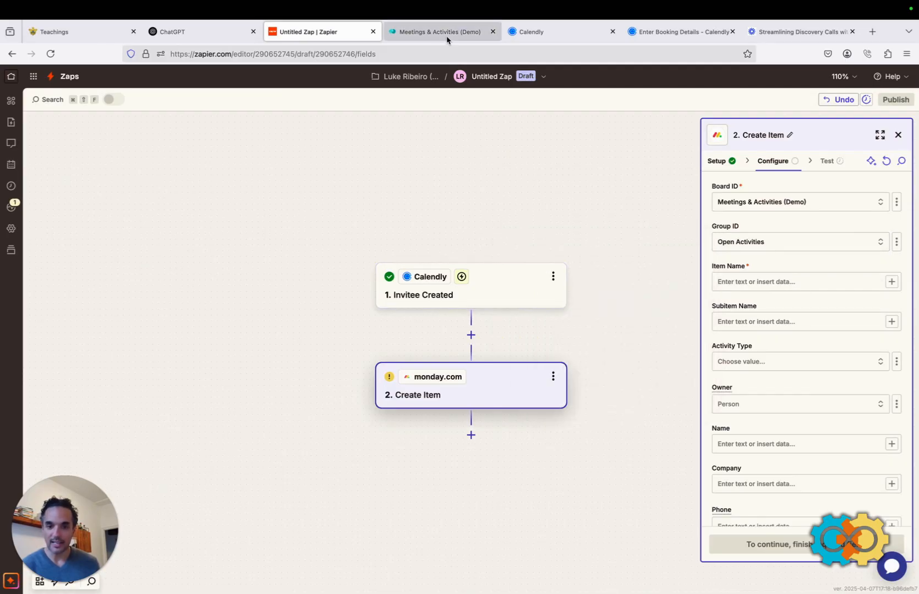
click(435, 32)
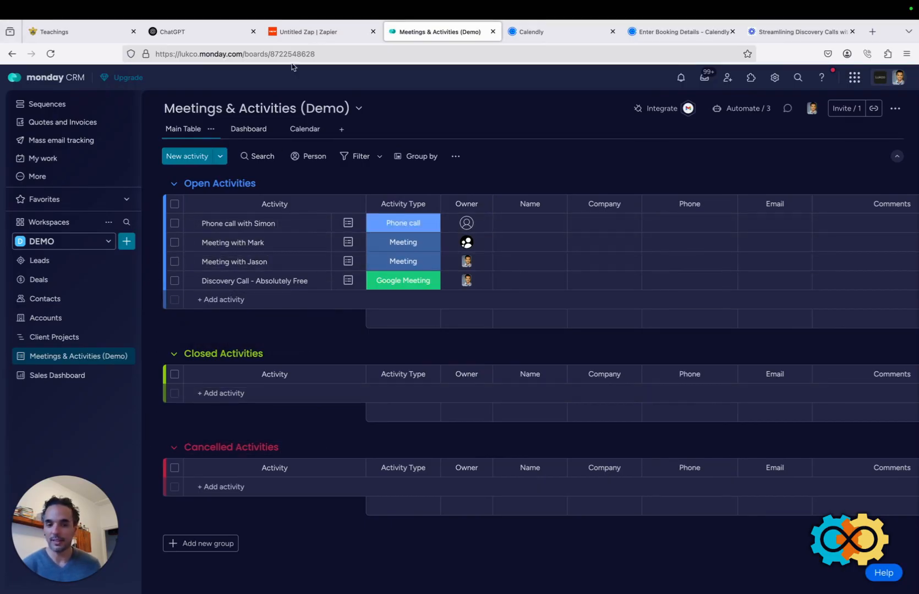
Go back from the monday.com board to the Zap's Create Item settings.
click(308, 31)
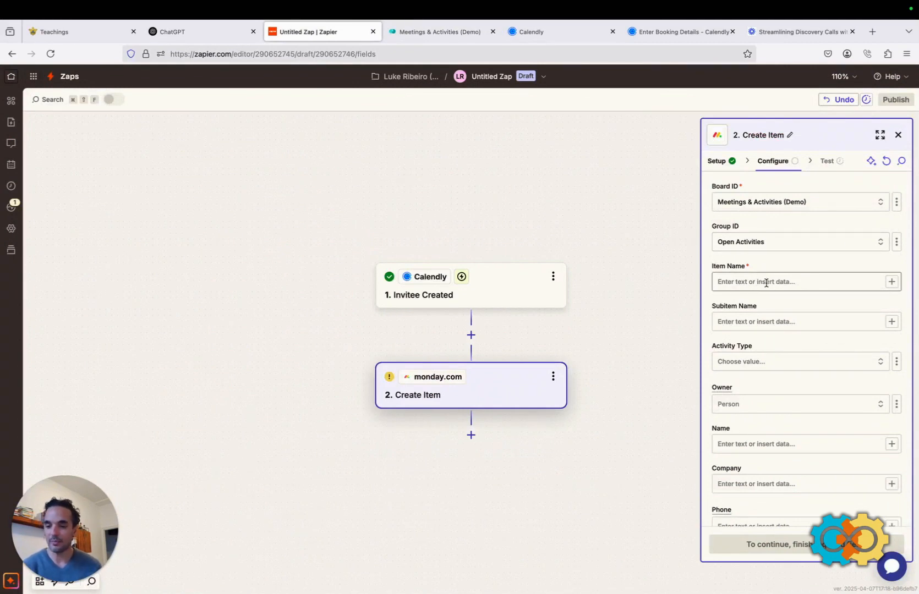
Browse the Calendly data available for Item Name and check the Calendly booking page.
click(825, 280)
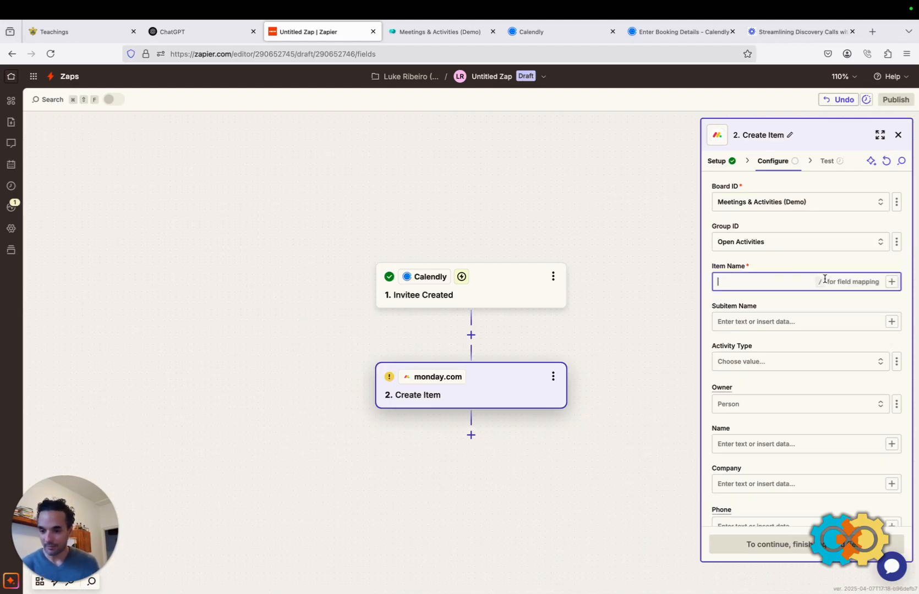
click(892, 282)
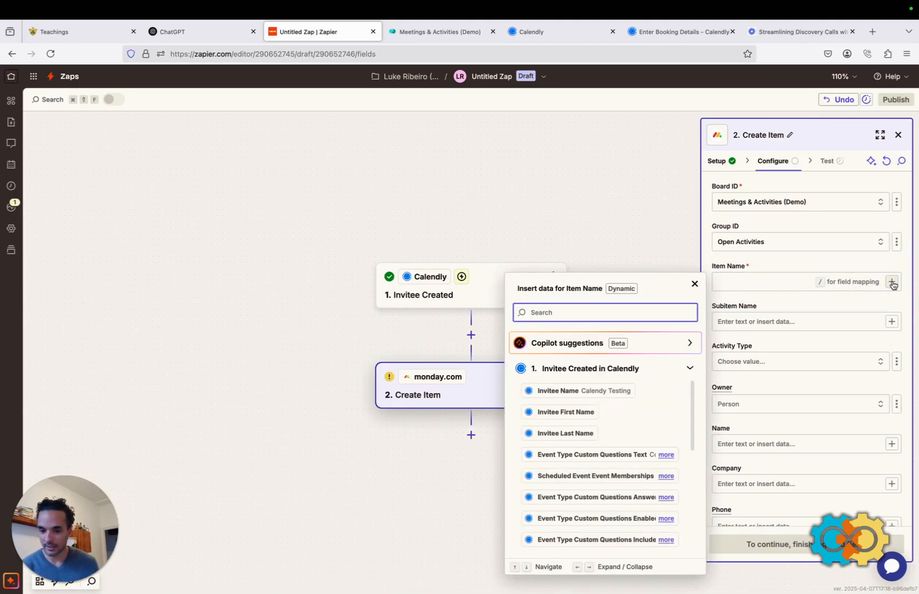
scroll(585, 441, down, 2)
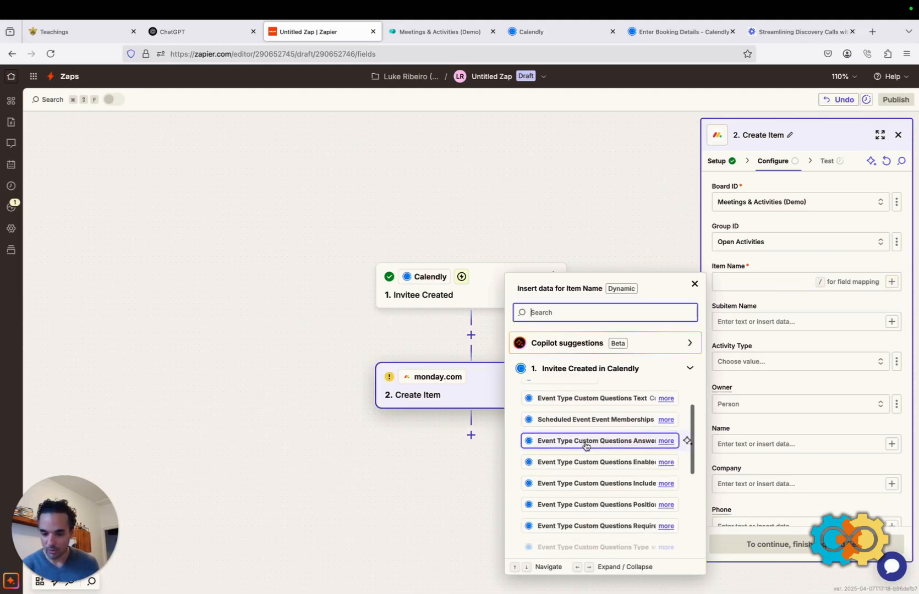
scroll(586, 446, down, 5)
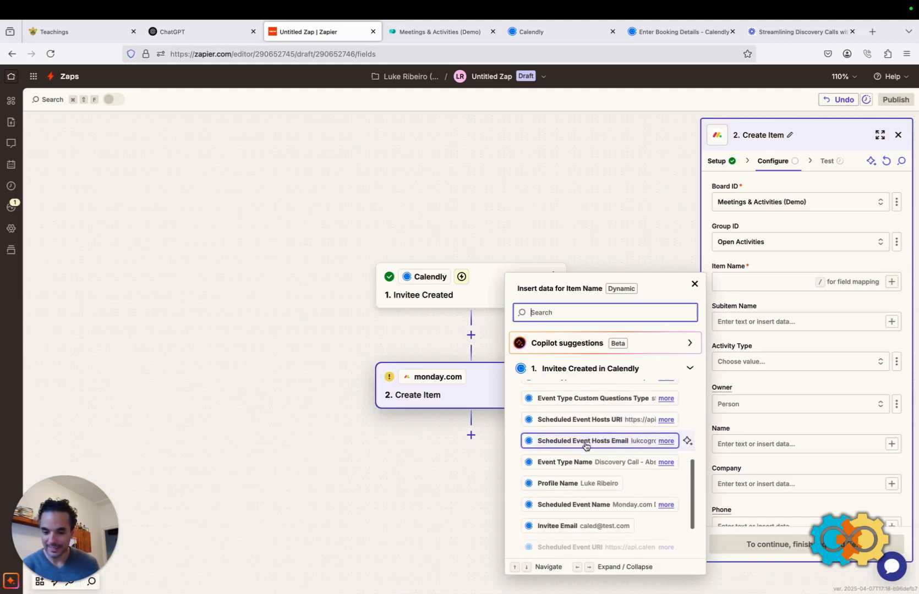
scroll(586, 446, down, 2)
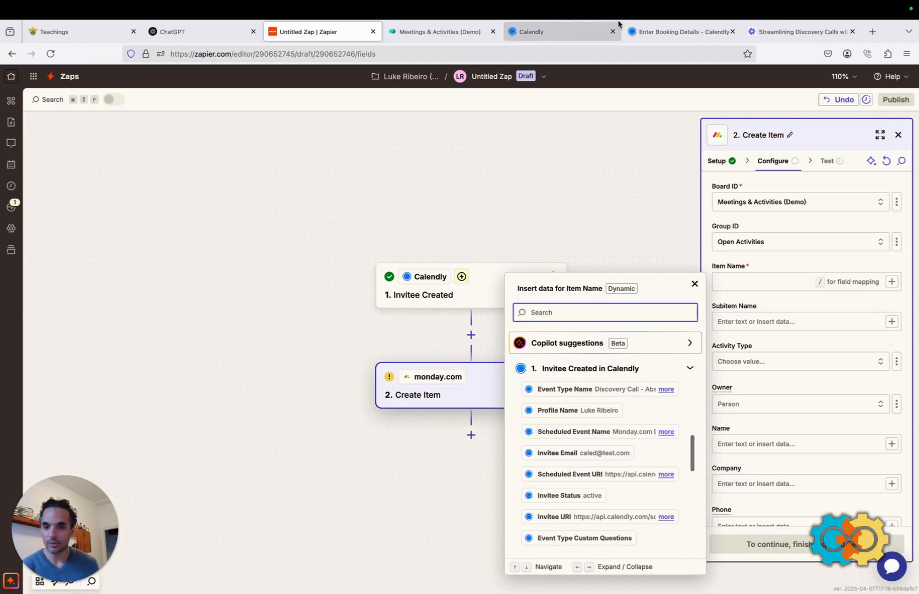
click(655, 32)
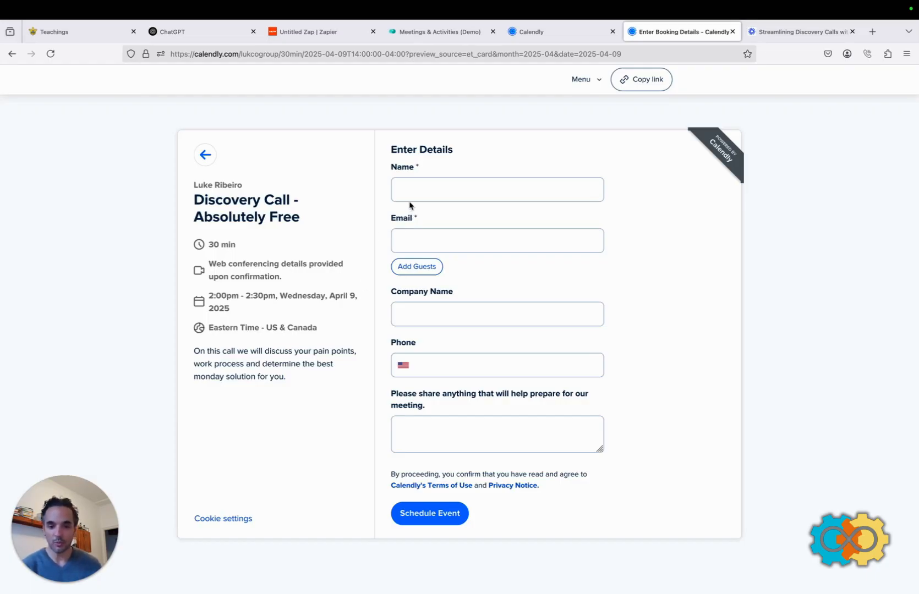
click(304, 33)
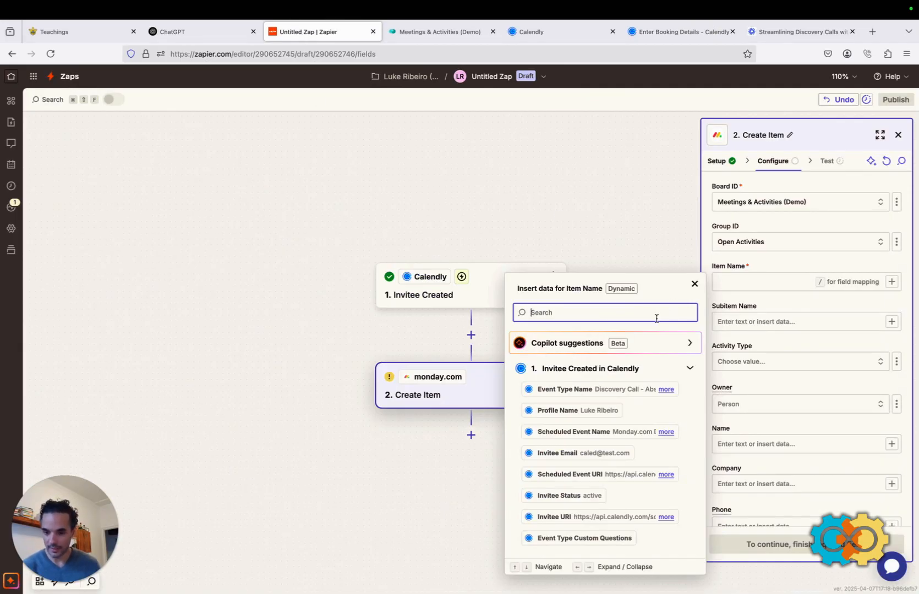
Map Item Name to Calendly's Event Type Name, 'Discovery Call - Absolutely Free'.
scroll(593, 433, down, 2)
scroll(593, 433, down, 8)
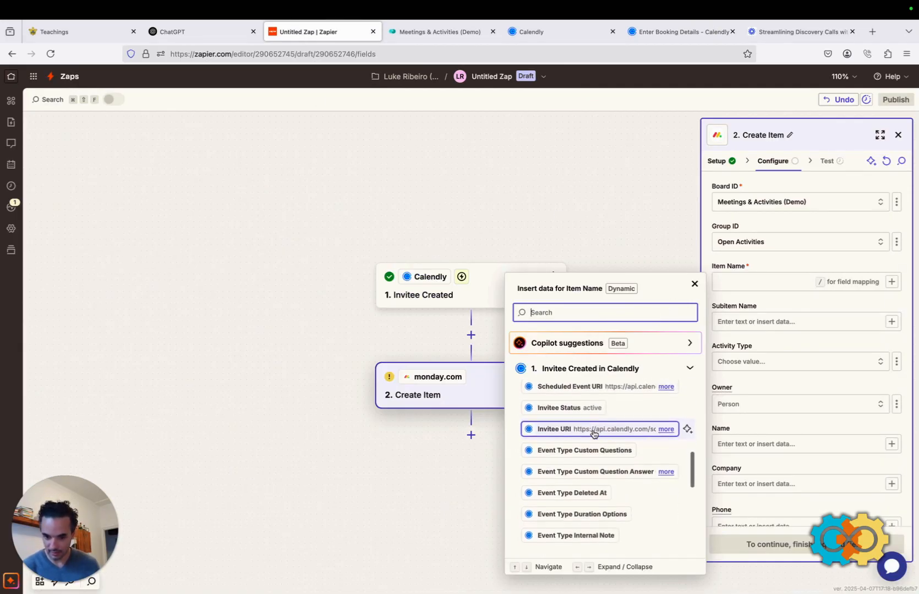
scroll(594, 435, down, 1)
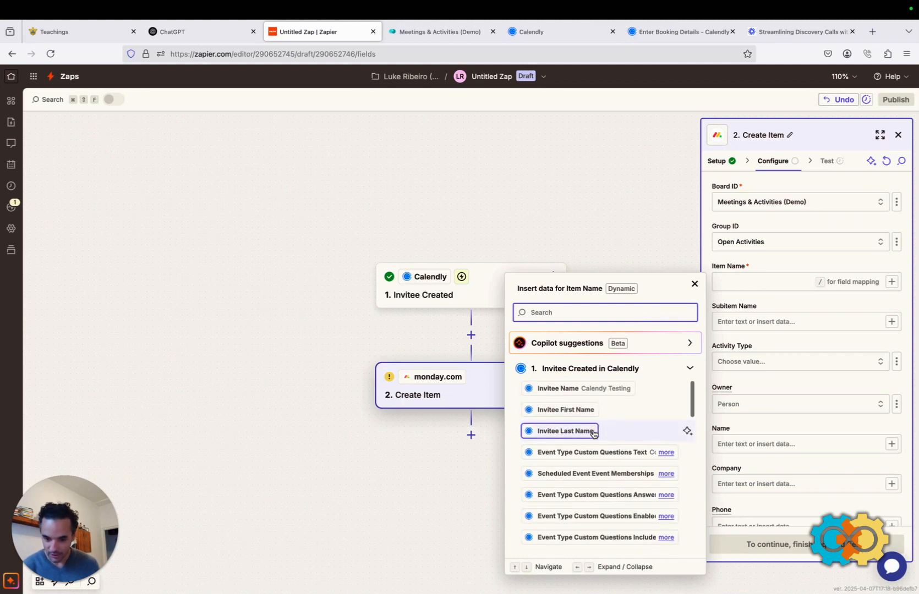
scroll(559, 413, up, 1)
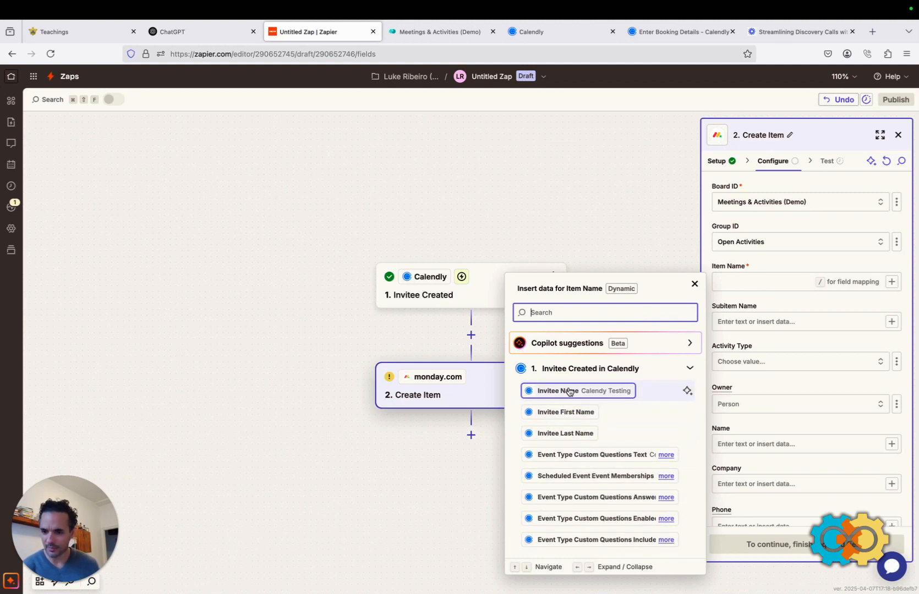
scroll(782, 313, down, 2)
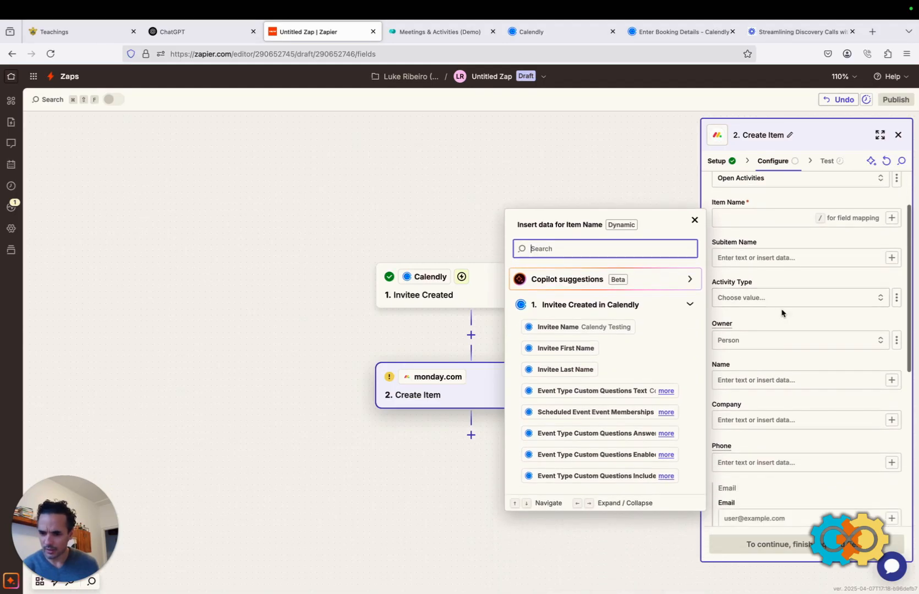
scroll(782, 313, down, 2)
scroll(738, 309, up, 4)
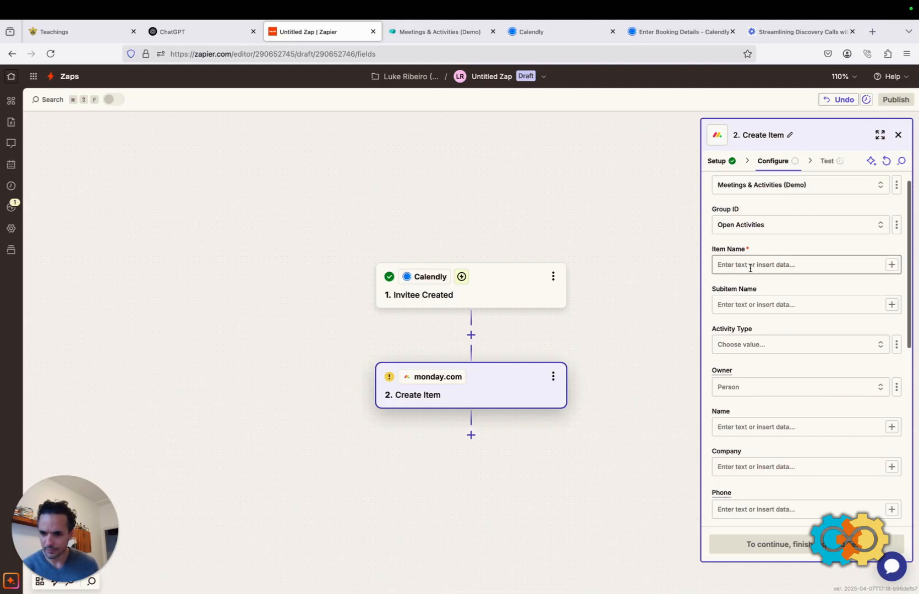
click(892, 265)
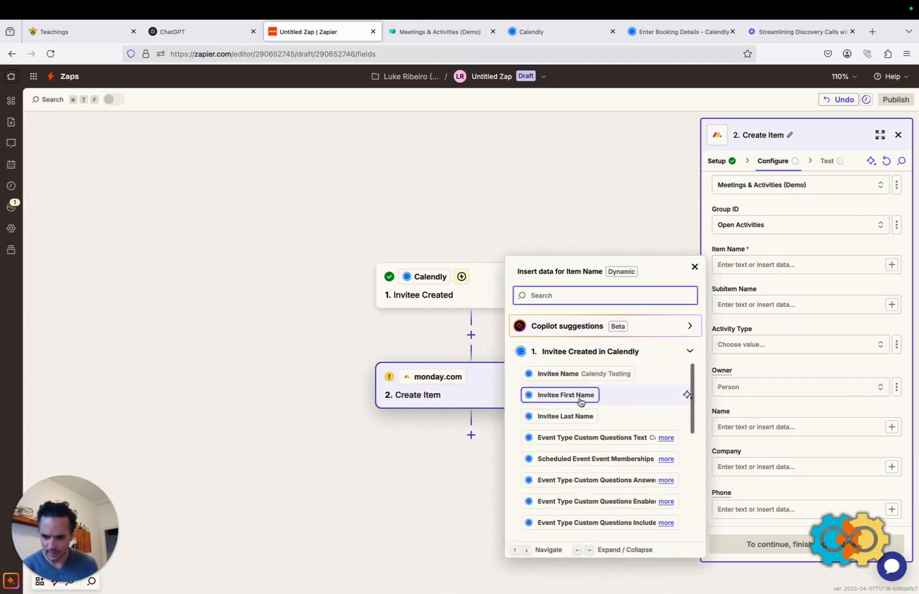
scroll(580, 402, down, 2)
scroll(580, 402, down, 3)
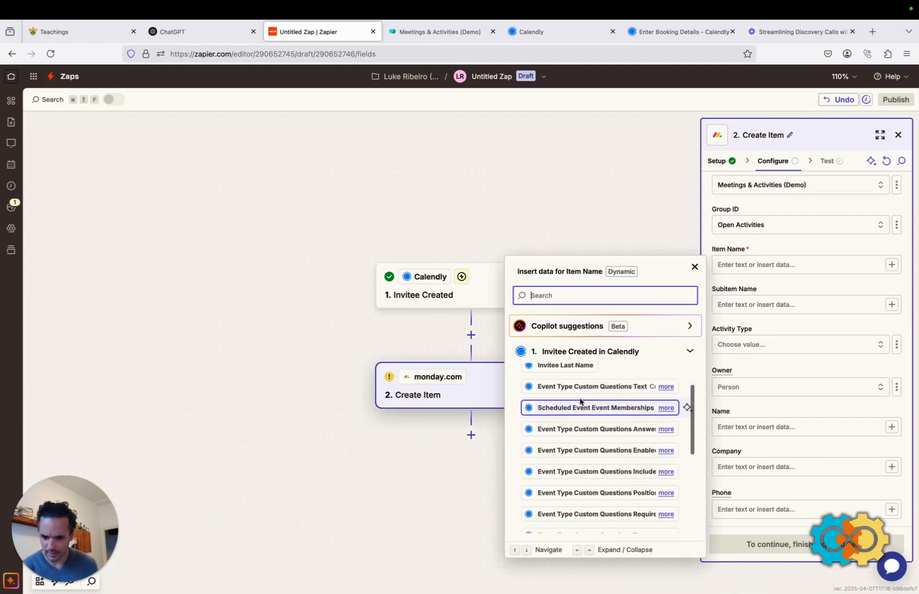
scroll(579, 402, down, 4)
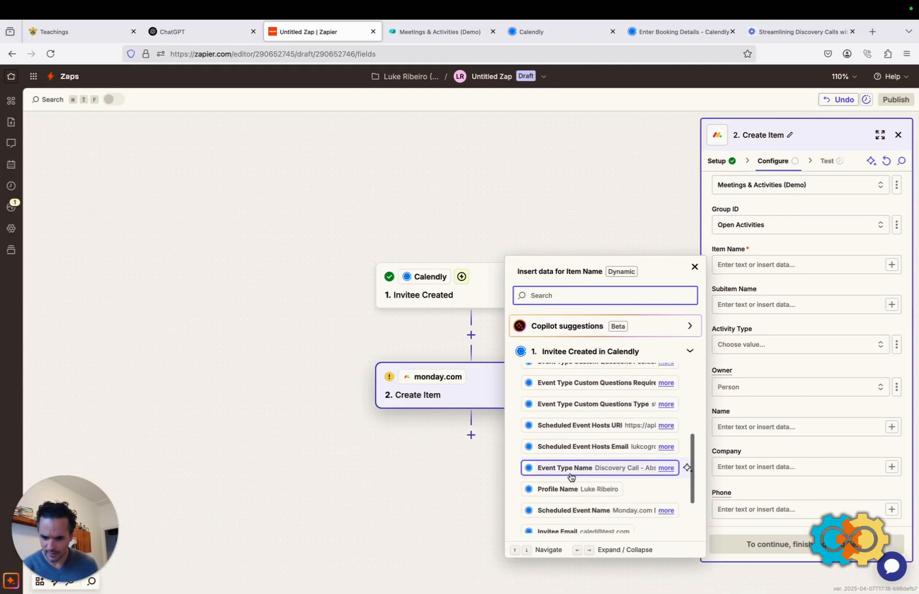
click(662, 470)
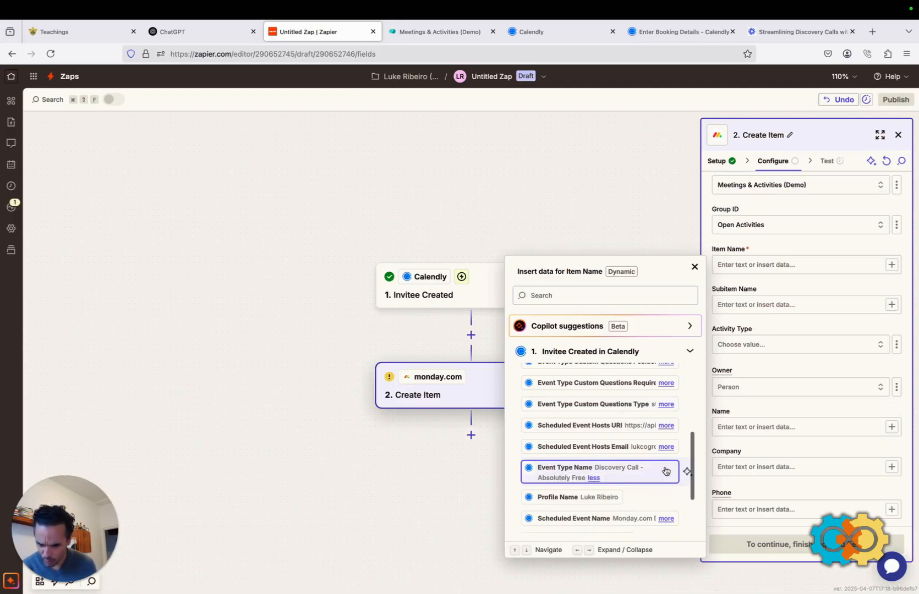
click(572, 474)
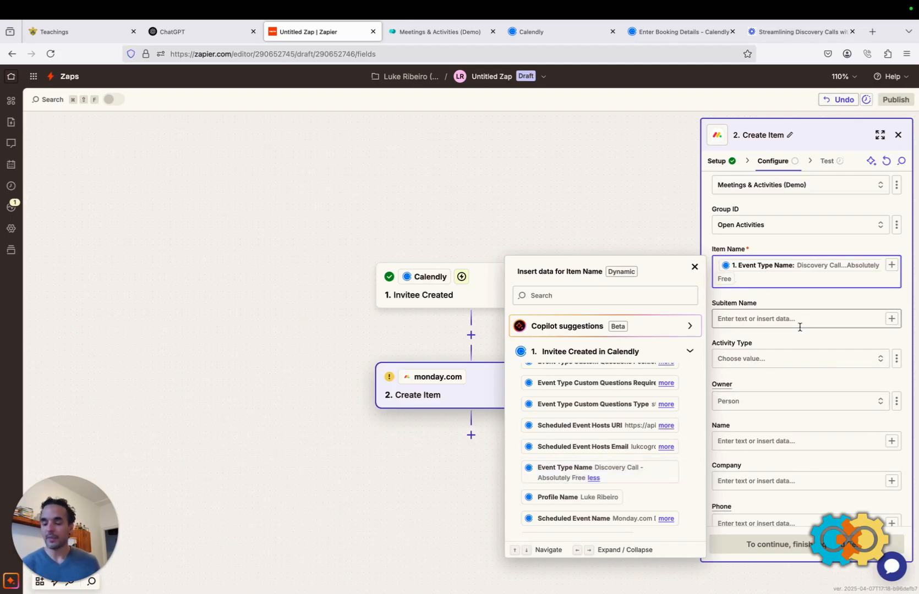
click(657, 229)
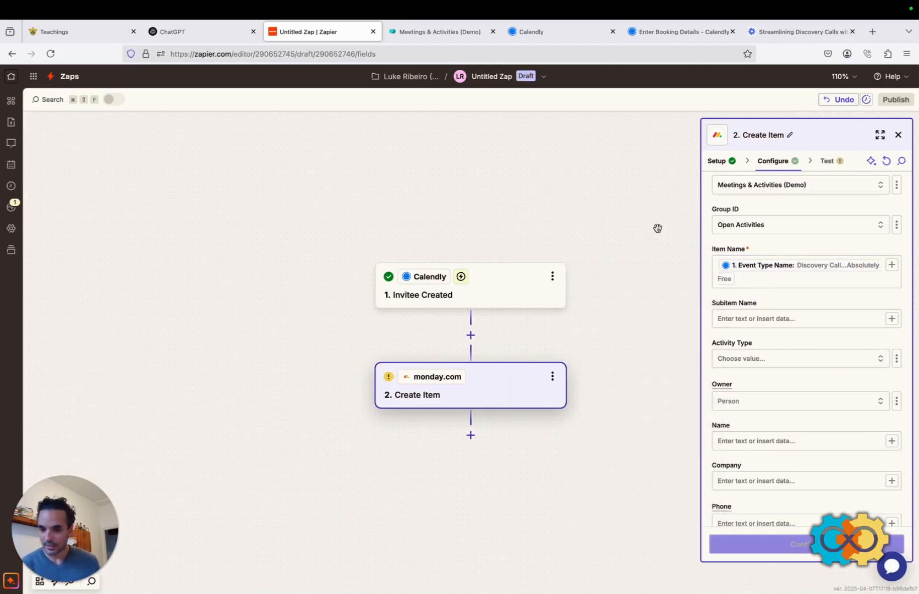
Choose Google Meeting as the created item's Activity Type.
scroll(791, 352, down, 4)
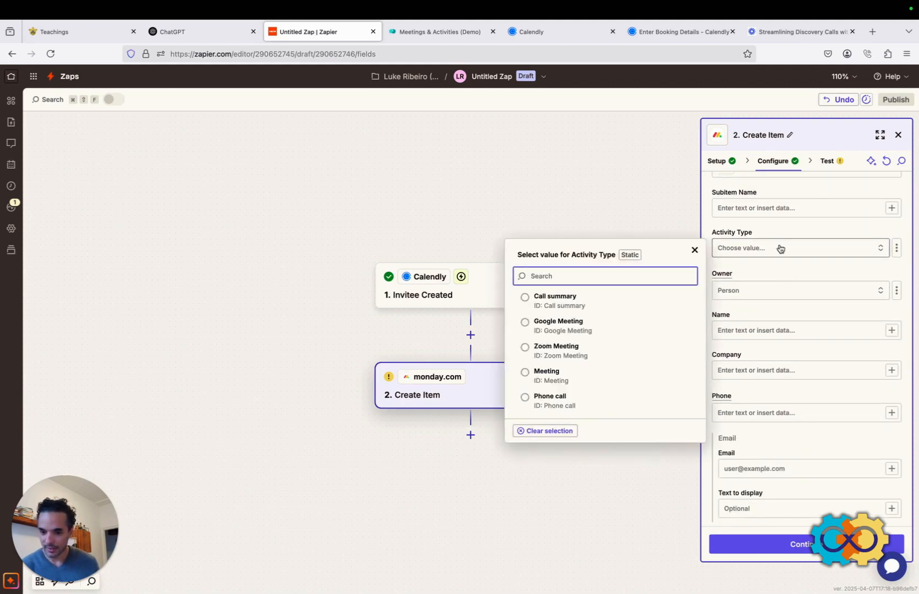
click(568, 326)
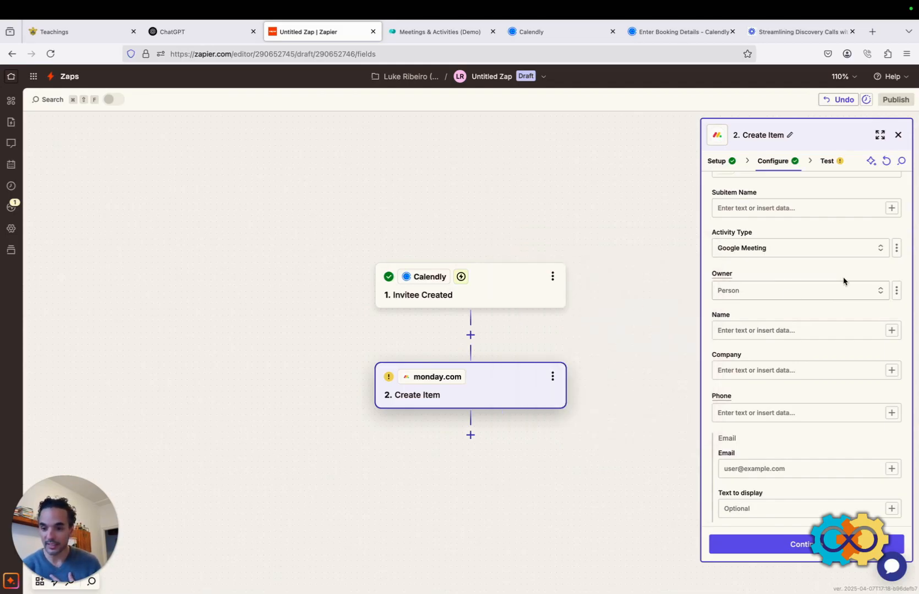
mouse_move(503, 12)
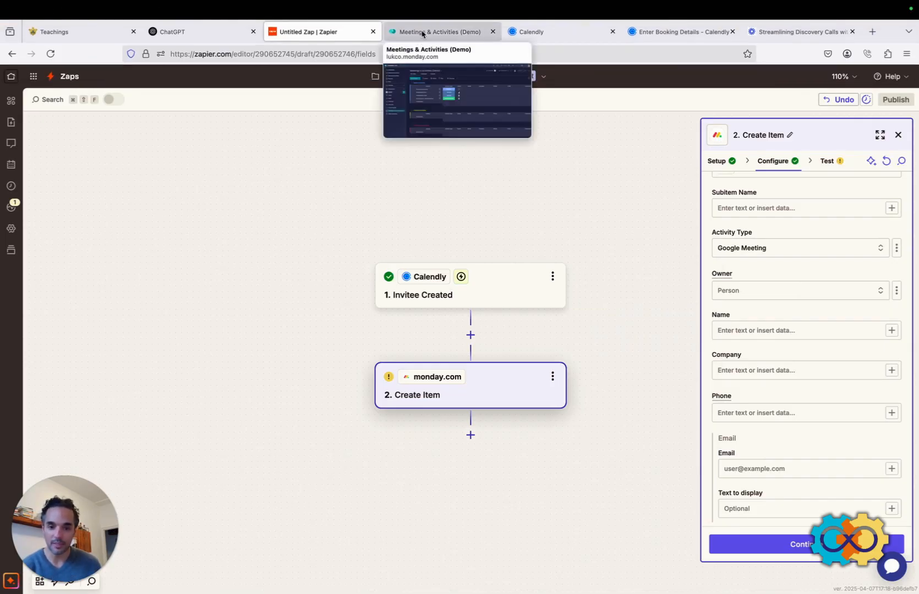
click(415, 47)
click(394, 288)
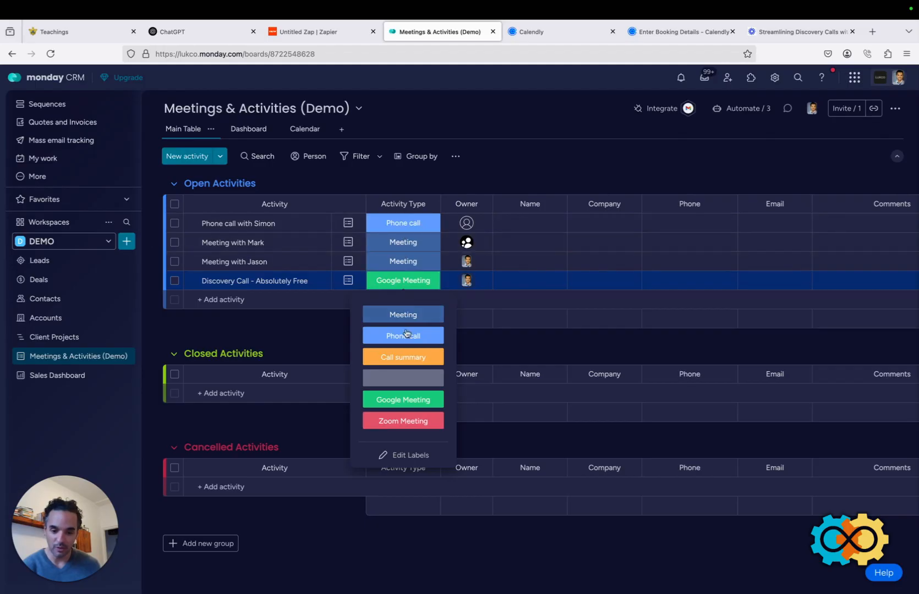
click(532, 161)
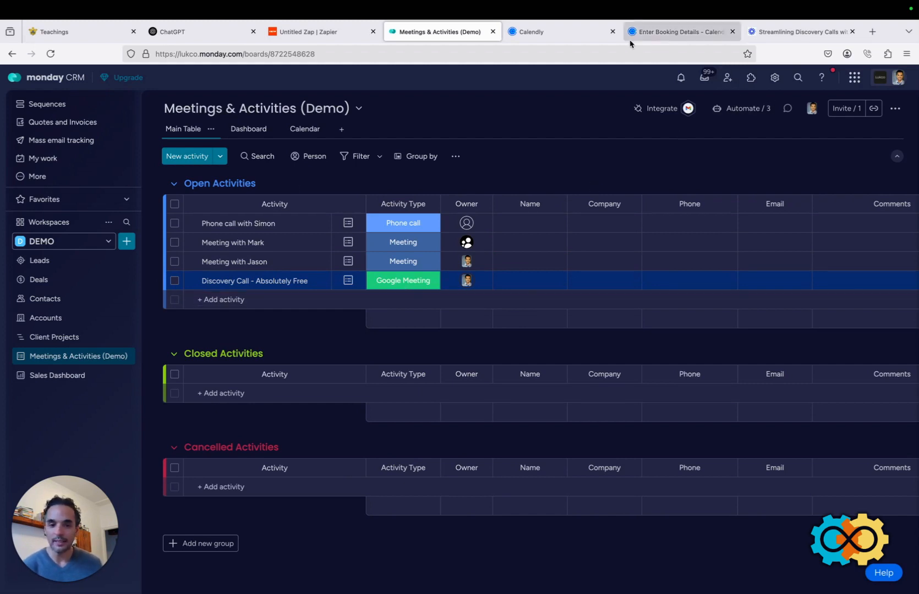
click(315, 34)
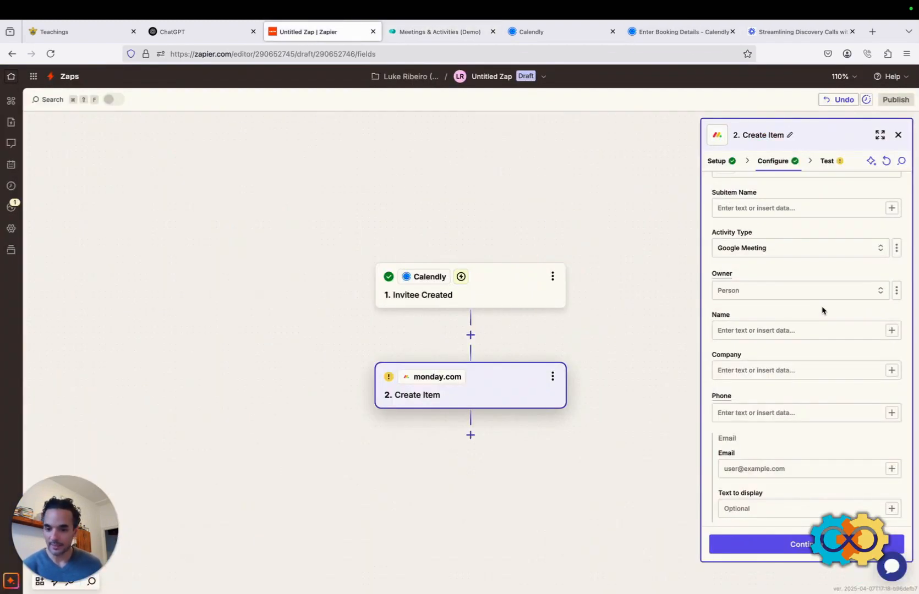
Set Owner to the account holder's monday.com user after checking the board's owners.
scroll(805, 311, down, 1)
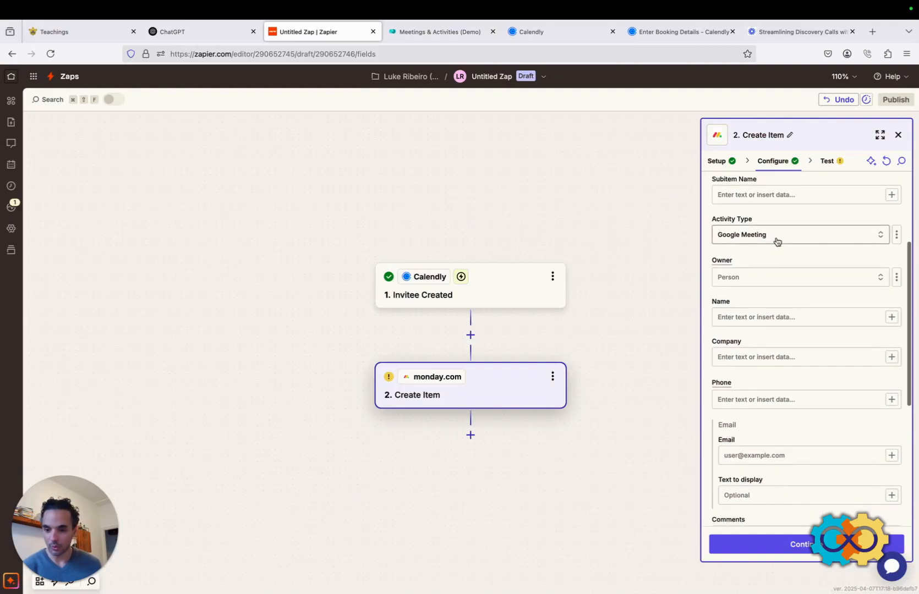
scroll(776, 245, down, 2)
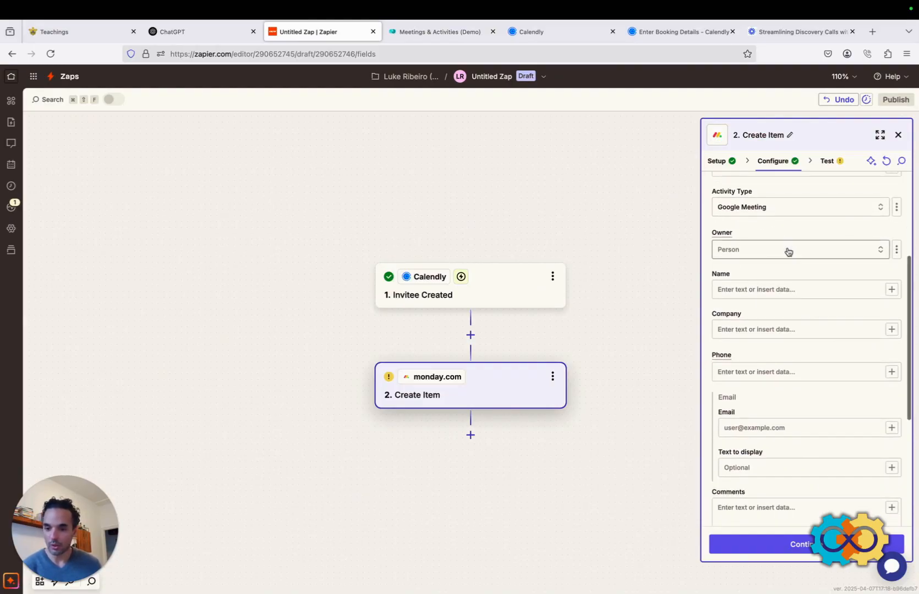
click(412, 33)
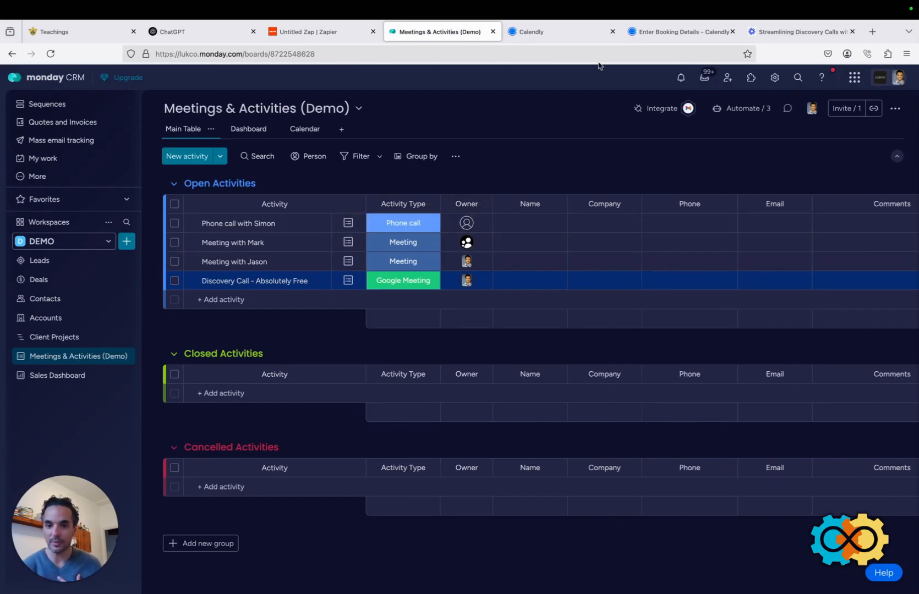
click(338, 30)
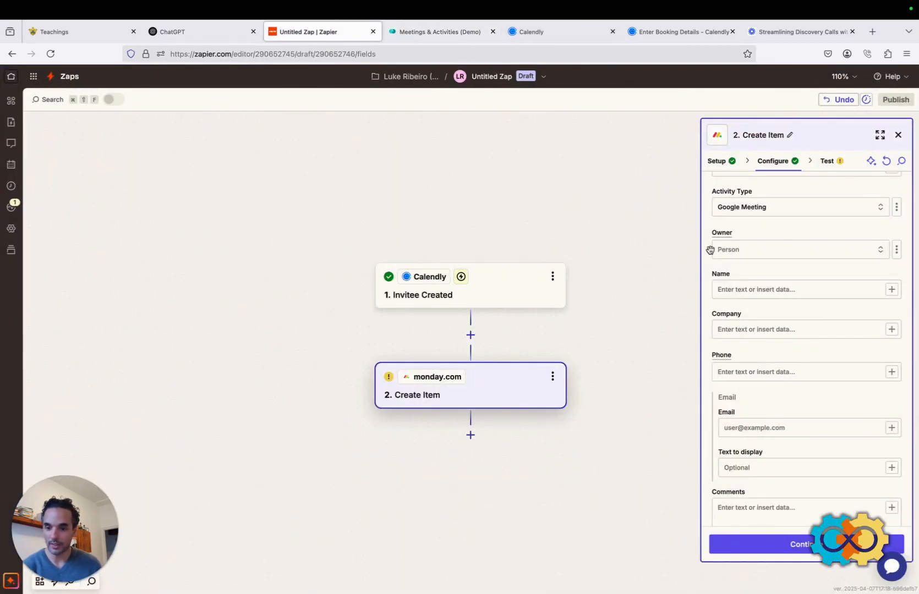
click(780, 252)
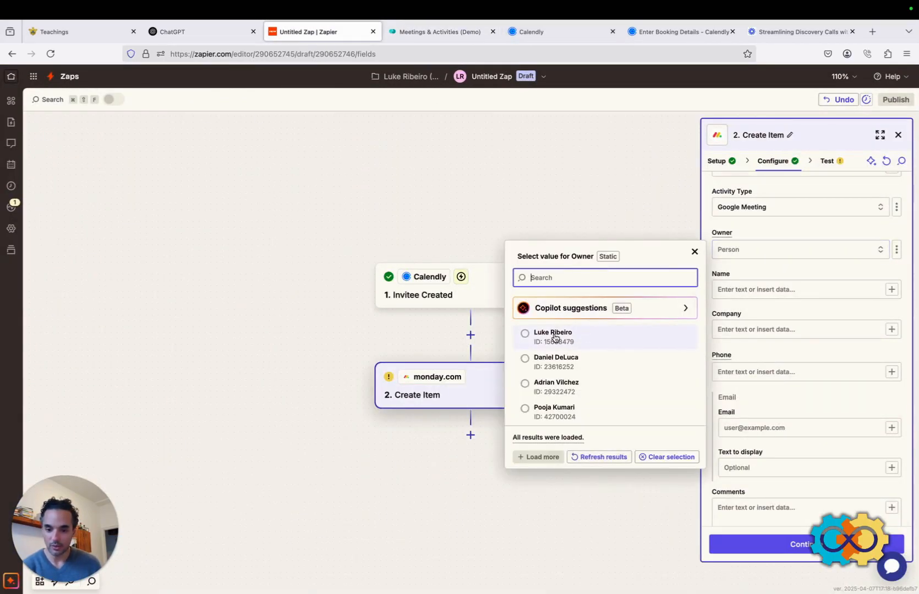
click(555, 335)
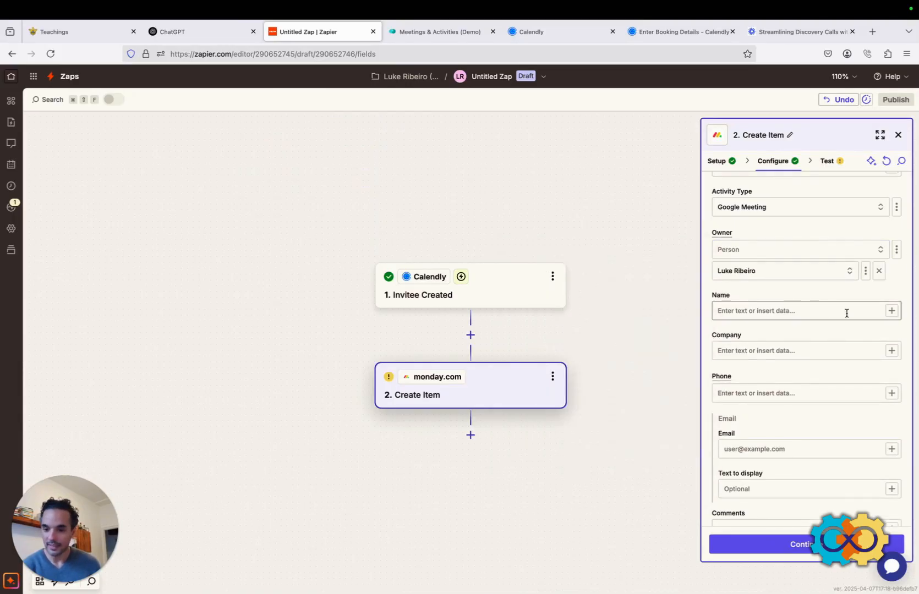
click(892, 311)
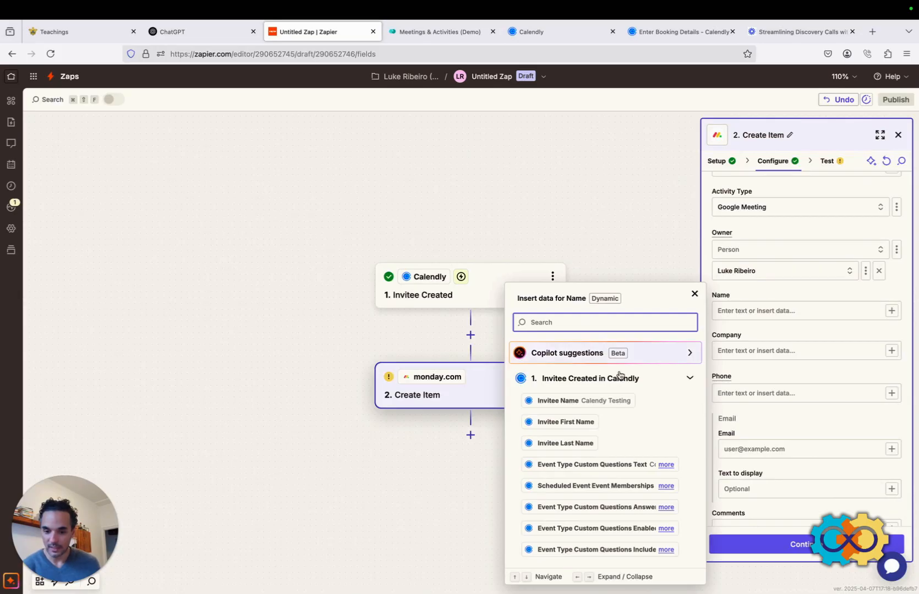
Map Name to Invitee Name and Company to Questions And Responses 1 Question (Company Name).
click(566, 401)
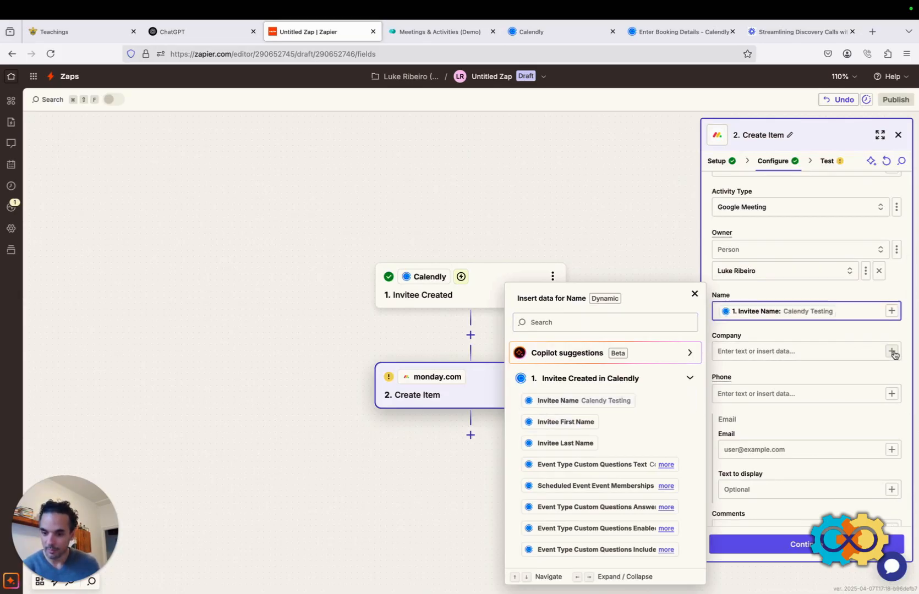
click(862, 352)
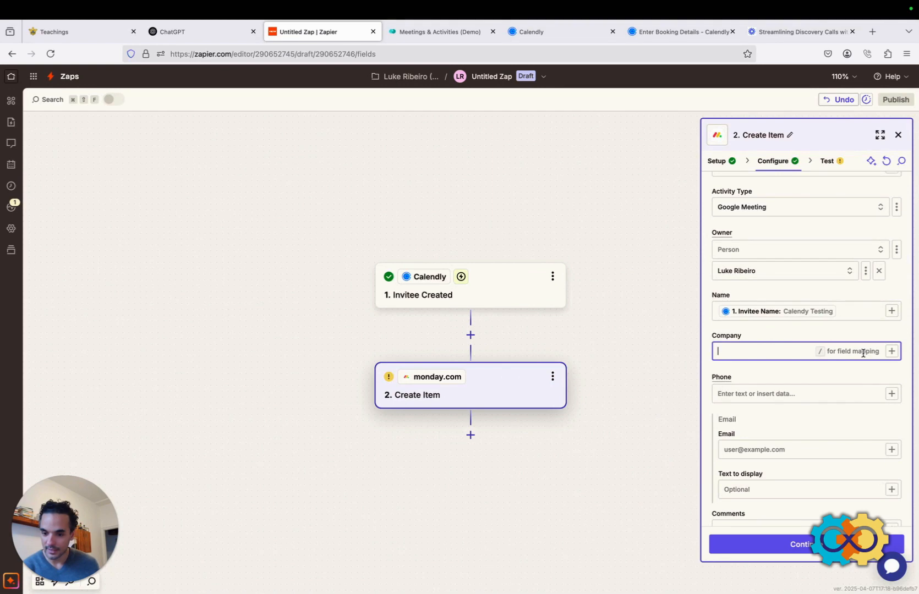
click(892, 351)
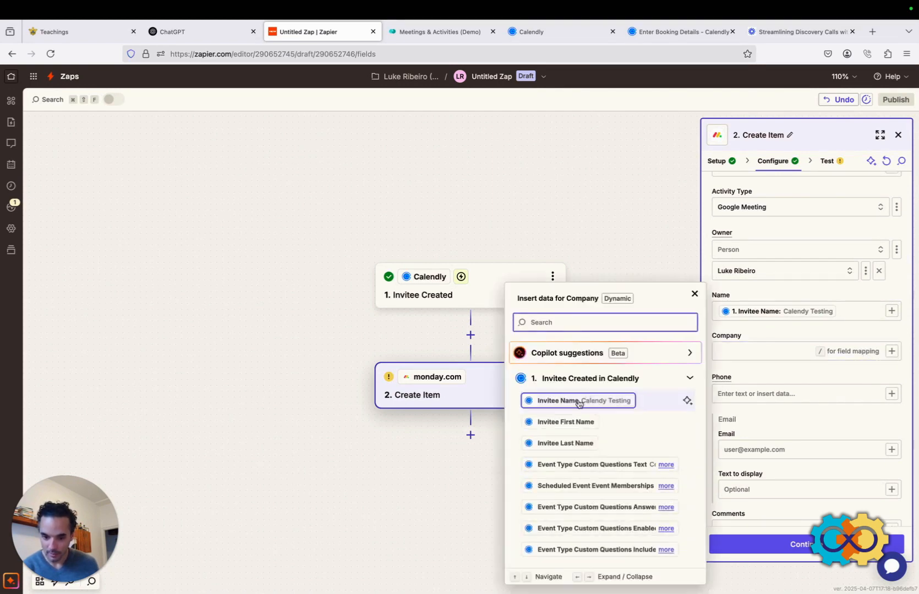
scroll(581, 428, down, 1)
scroll(581, 429, down, 6)
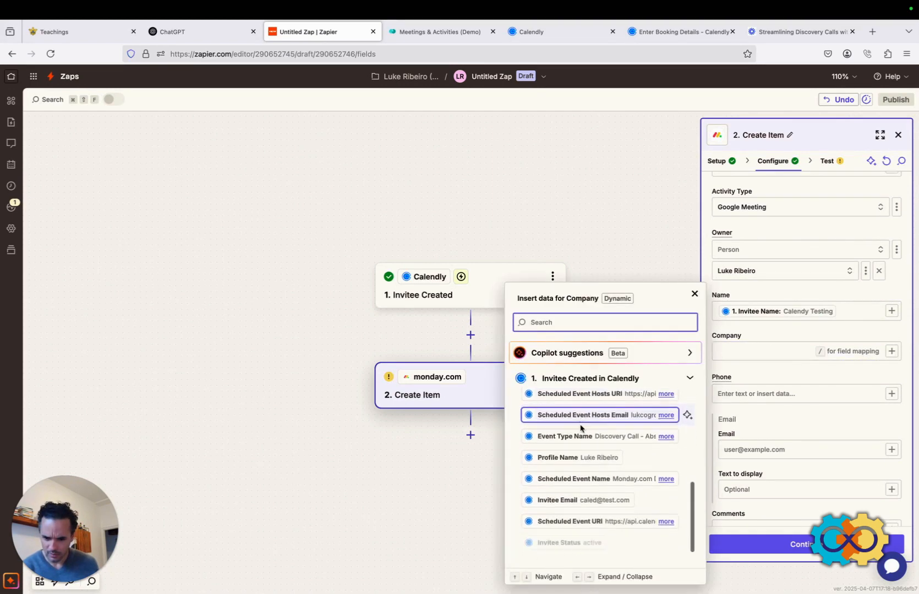
scroll(581, 428, down, 8)
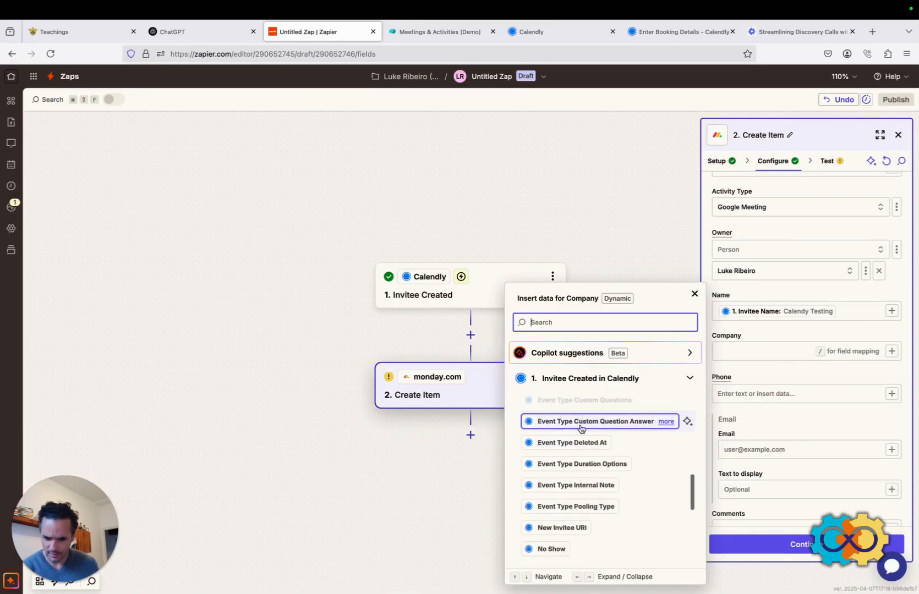
scroll(581, 428, down, 3)
click(537, 323)
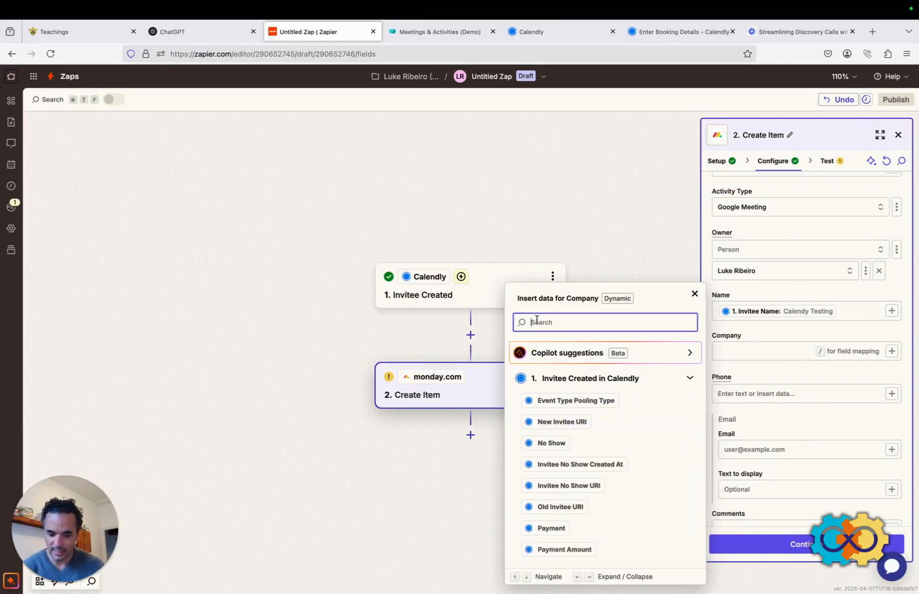
text(compa)
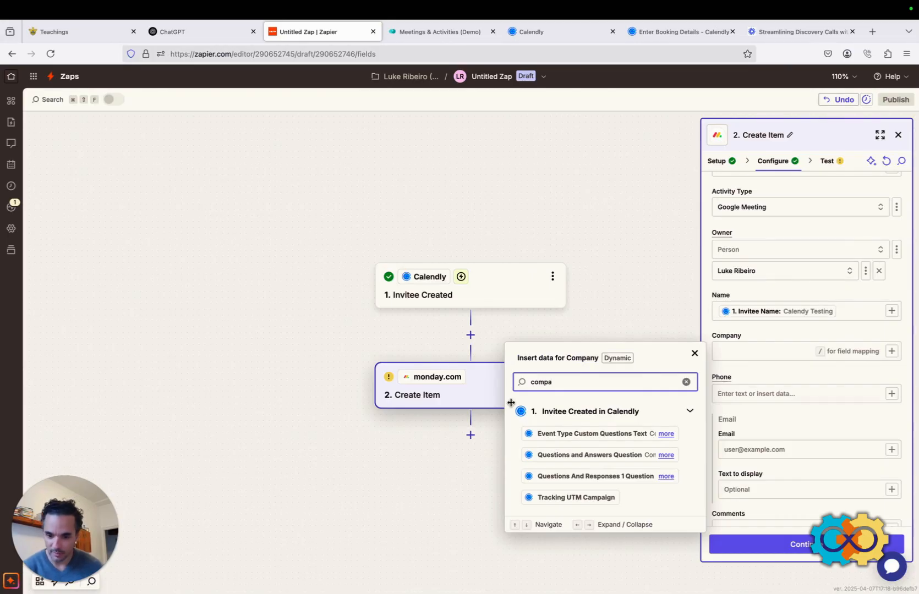
click(667, 455)
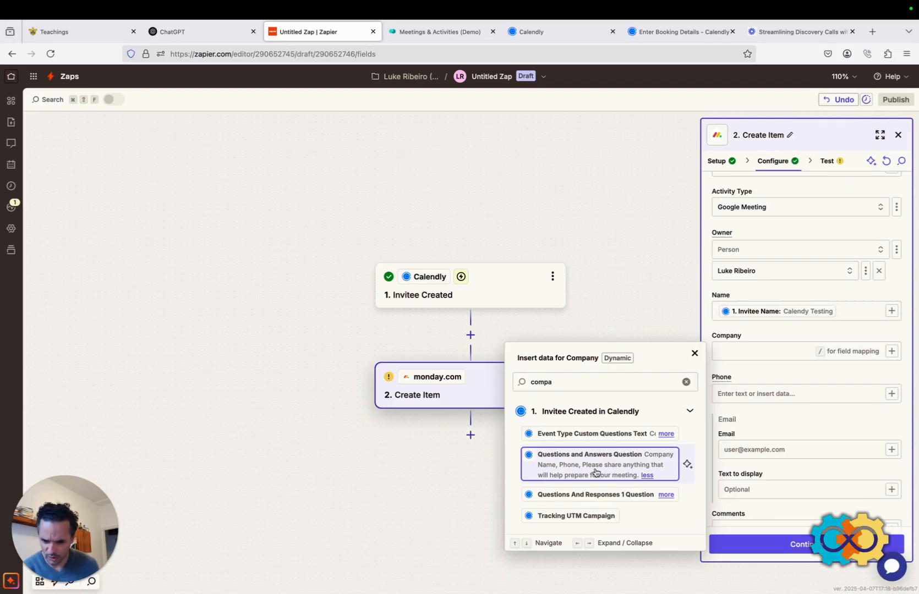
click(666, 495)
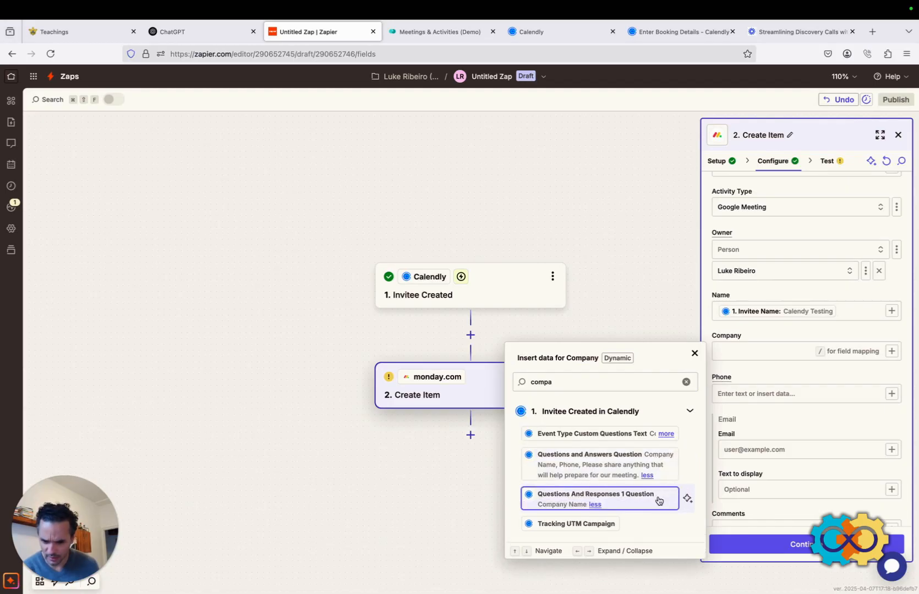
click(558, 503)
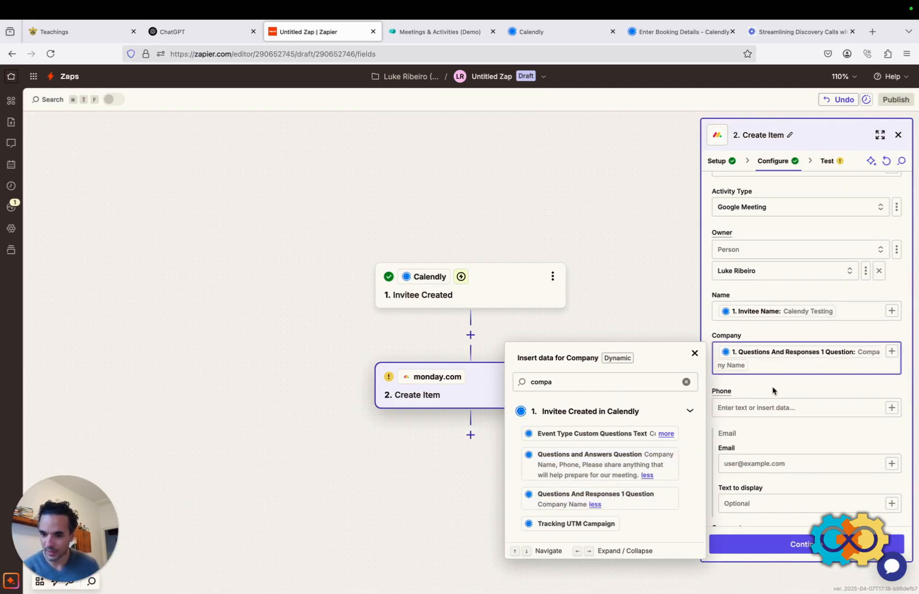
click(892, 408)
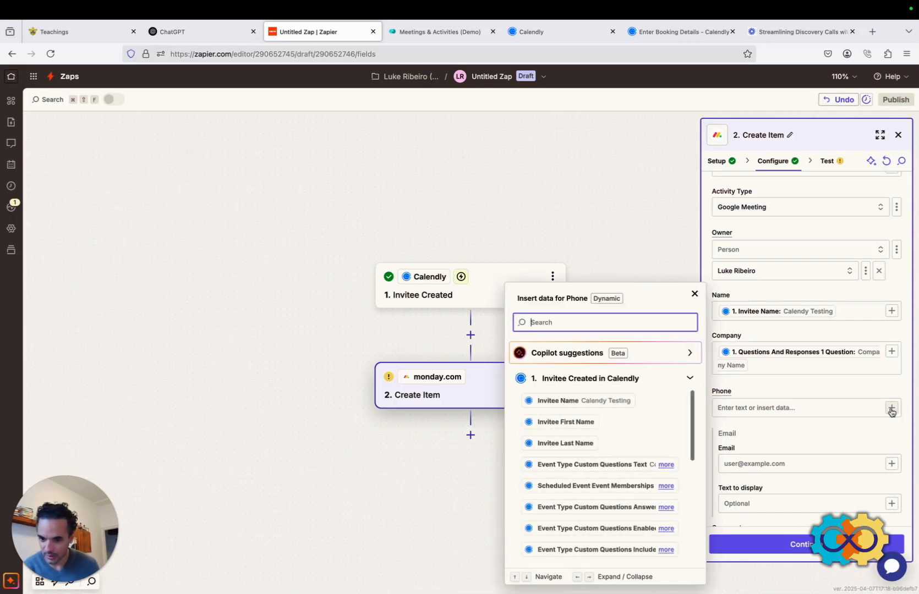
Map Phone to Calendly's Questions And Responses 2 Question, found by searching 'phone'.
text(phone)
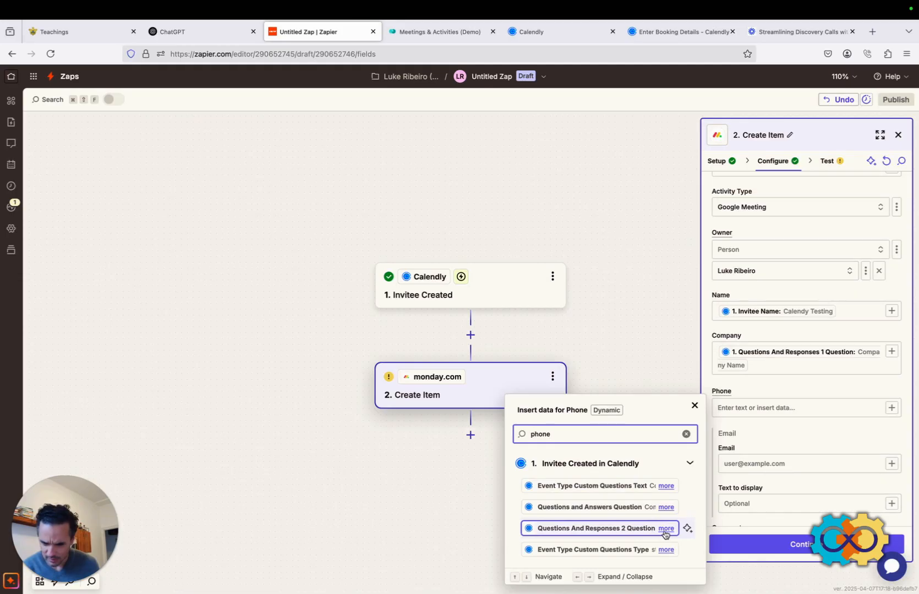
click(666, 549)
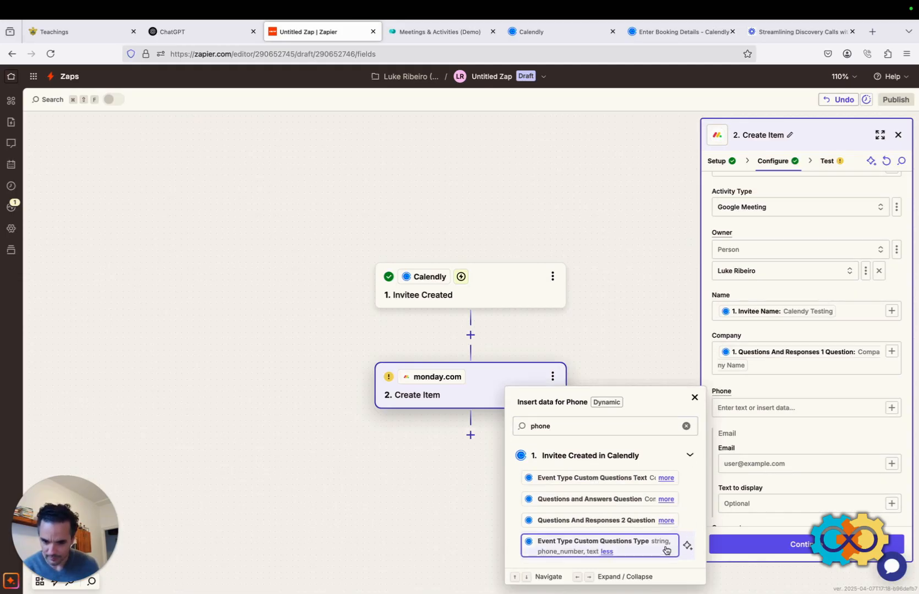
click(664, 522)
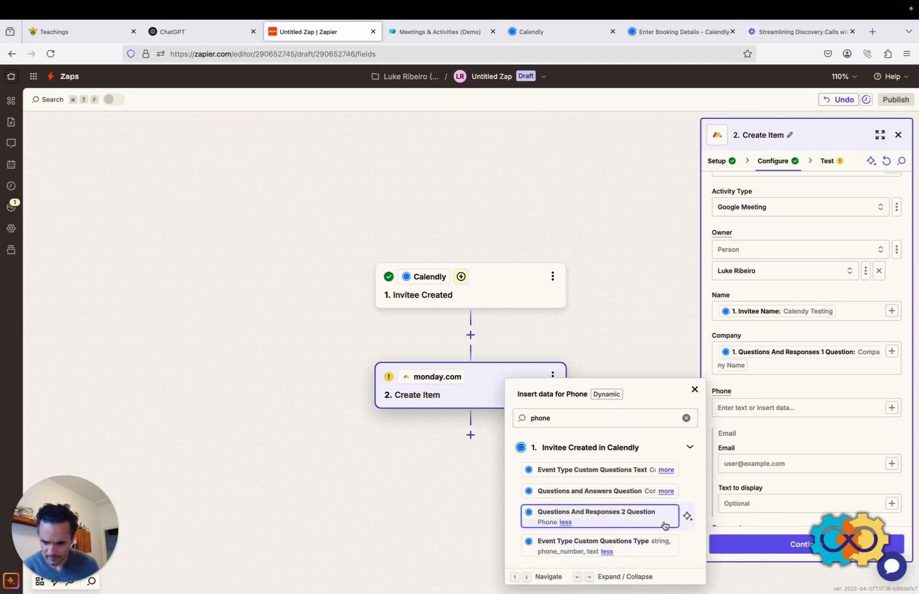
click(585, 520)
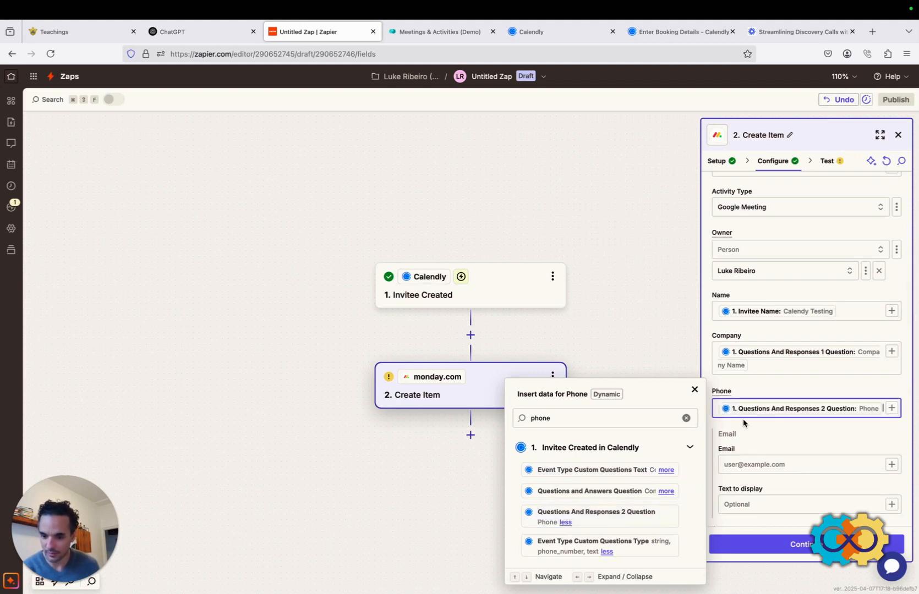
click(695, 389)
Map Email to the Calendly Invitee Email.
scroll(783, 405, down, 5)
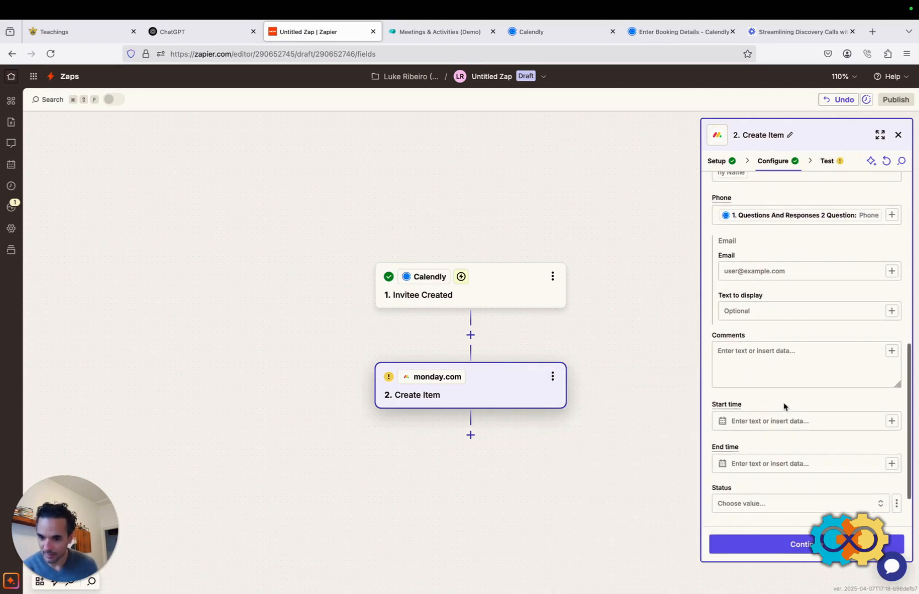
click(798, 270)
click(572, 378)
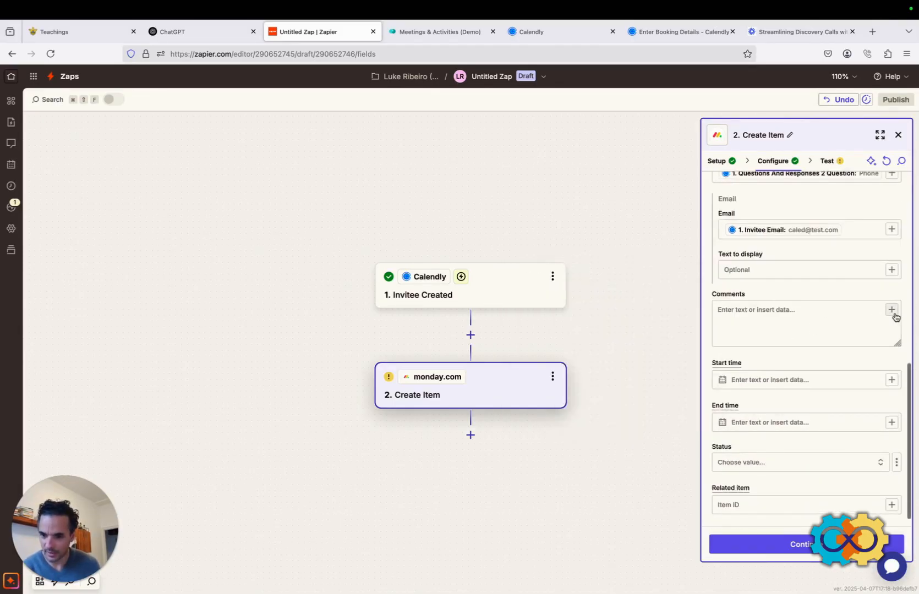
Filter the Comments field's Calendly data choices by 'questio' instead of 'com'.
click(892, 312)
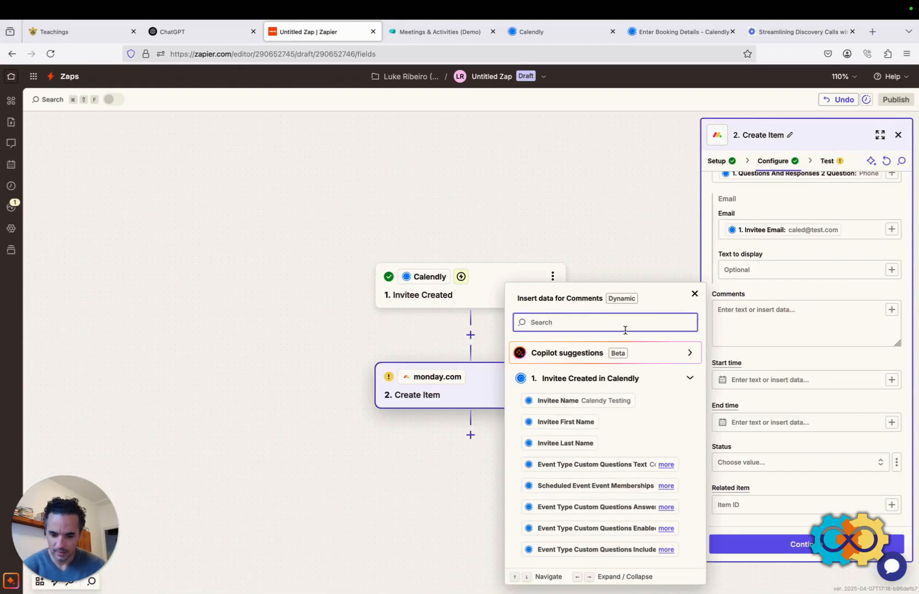
text(com)
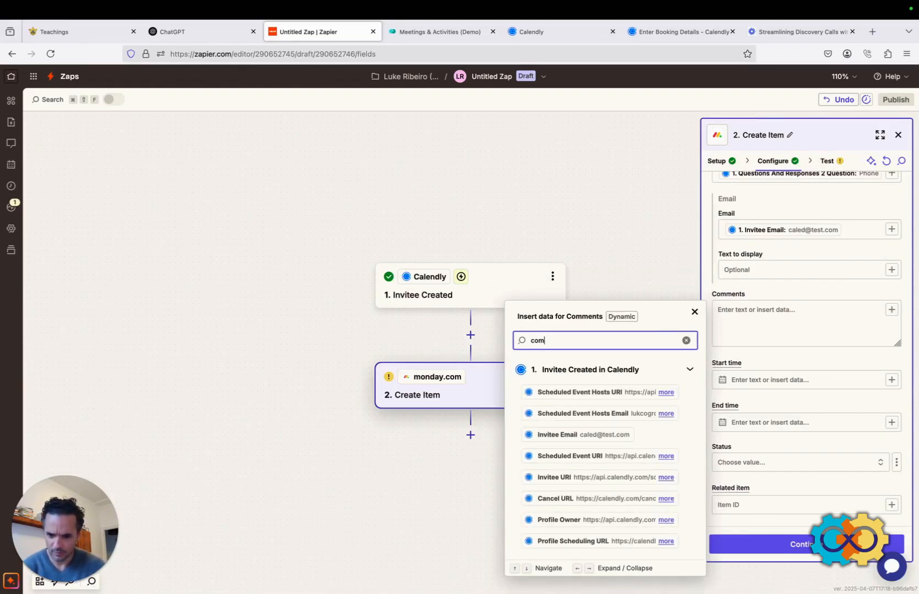
key(BackSpace)
key(BackSpace)
key(BackSpace)
text(quest)
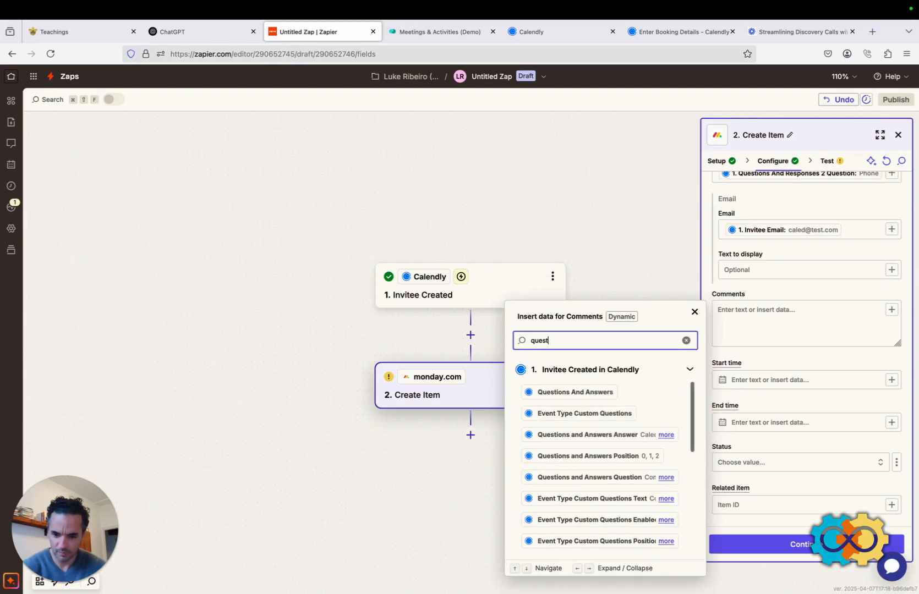
text(io)
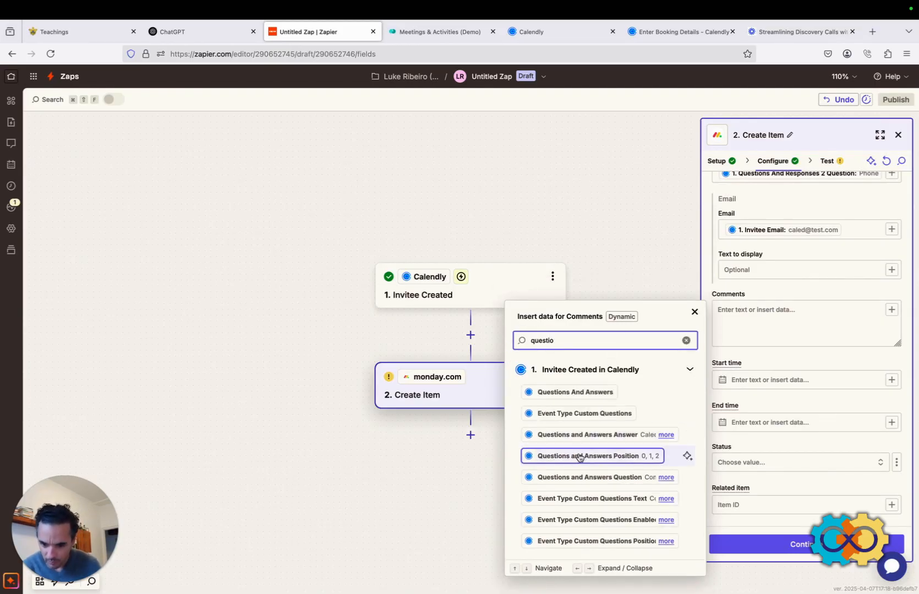
scroll(583, 474, down, 3)
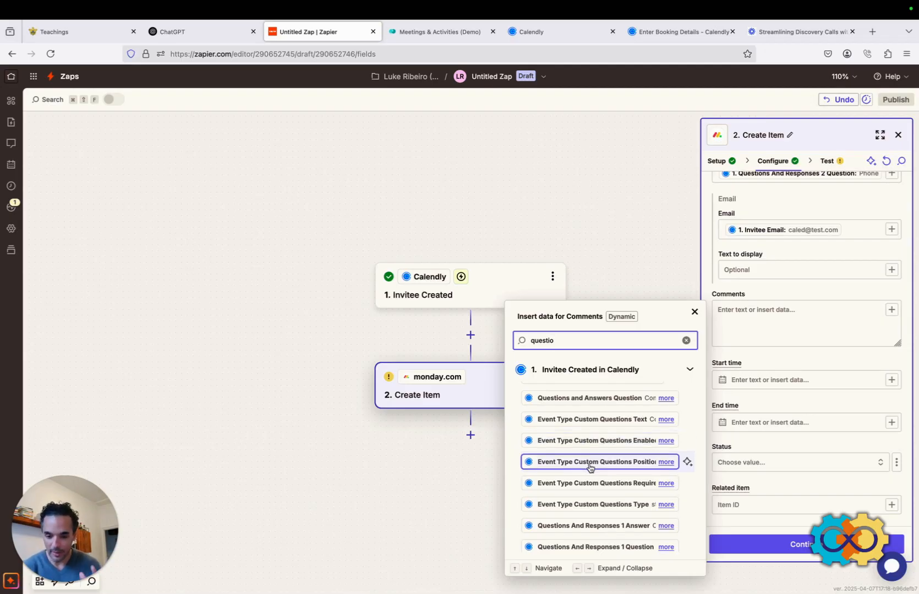
Expand the Custom Questions Enabled, Position and Required values, then view the Calendly booking form.
scroll(589, 467, down, 2)
scroll(589, 467, up, 2)
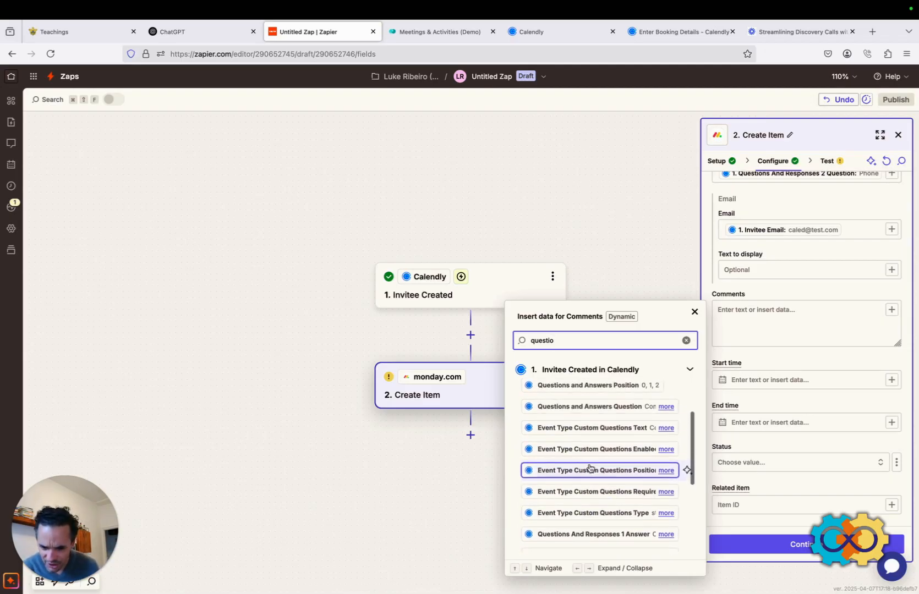
scroll(589, 468, up, 1)
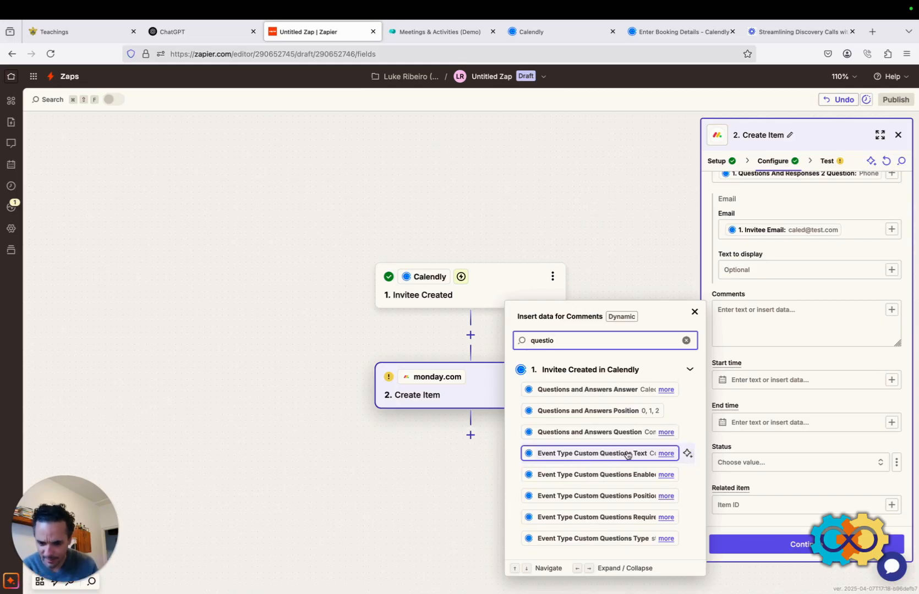
scroll(628, 455, down, 1)
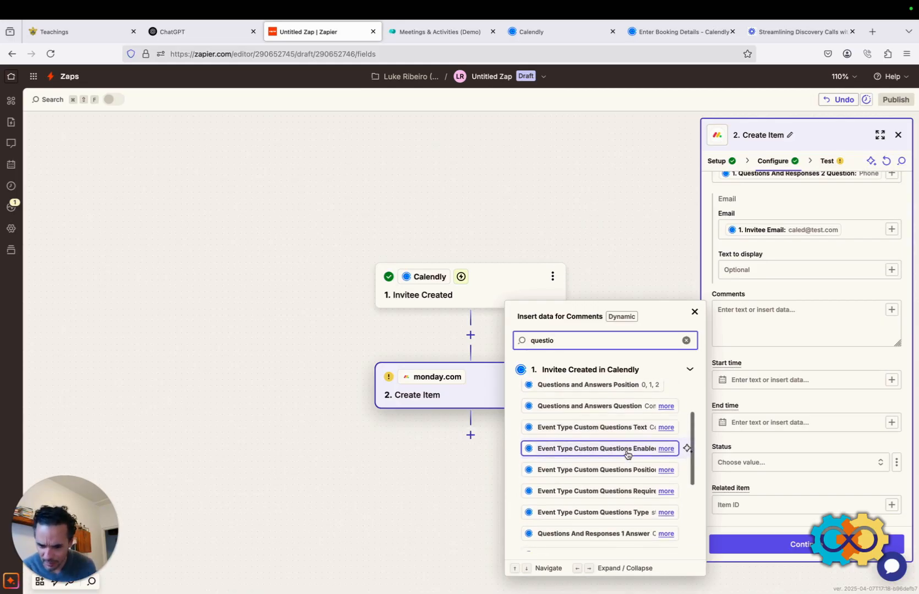
click(663, 451)
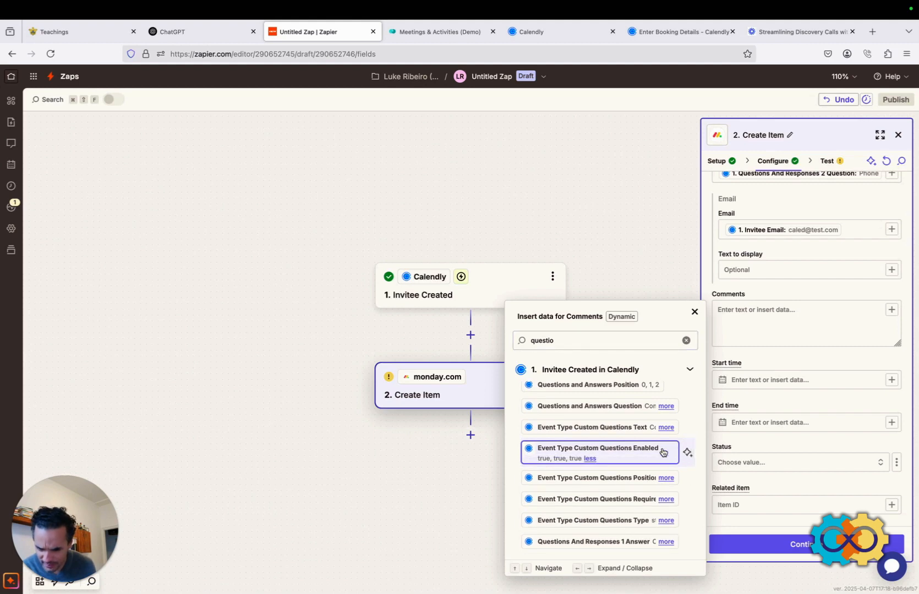
click(665, 478)
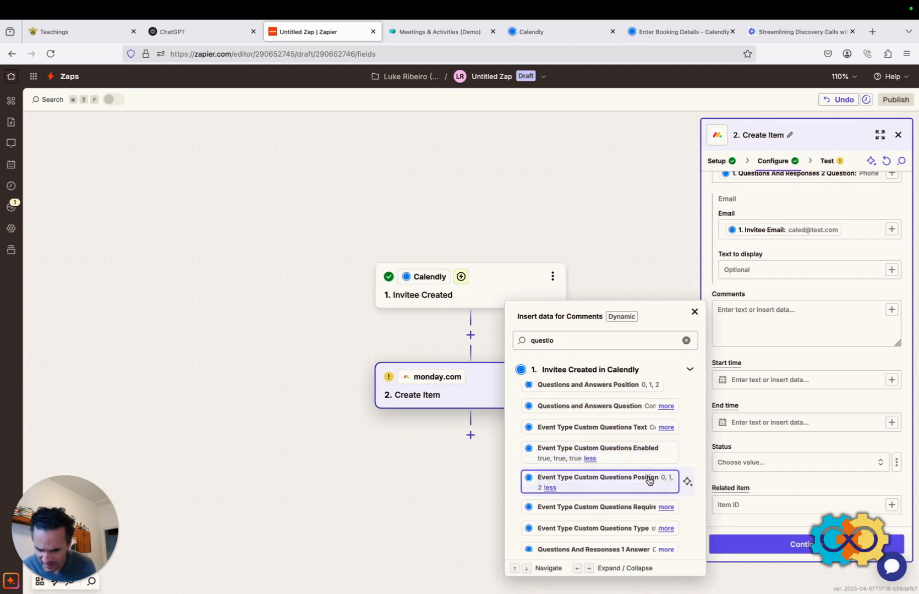
scroll(664, 480, down, 1)
click(667, 469)
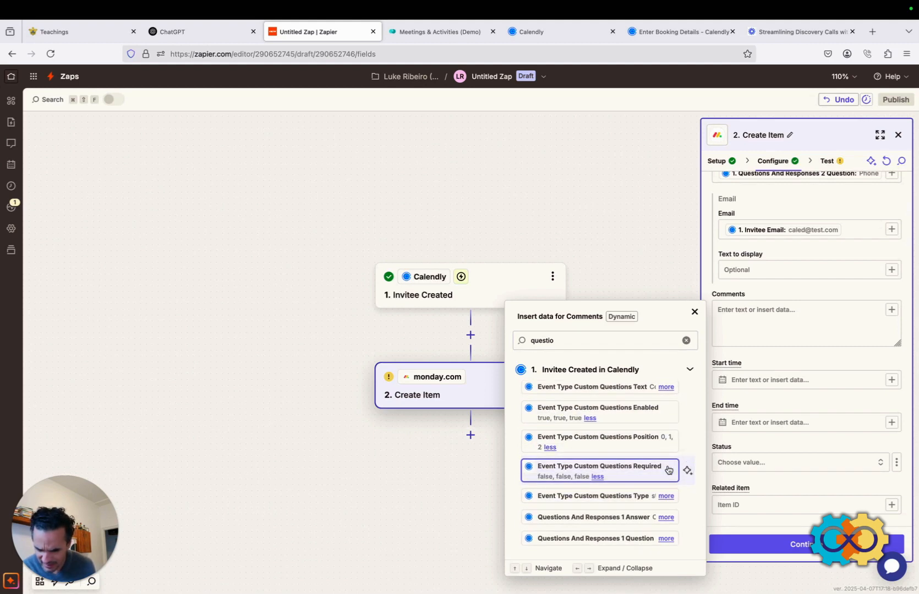
scroll(655, 476, up, 4)
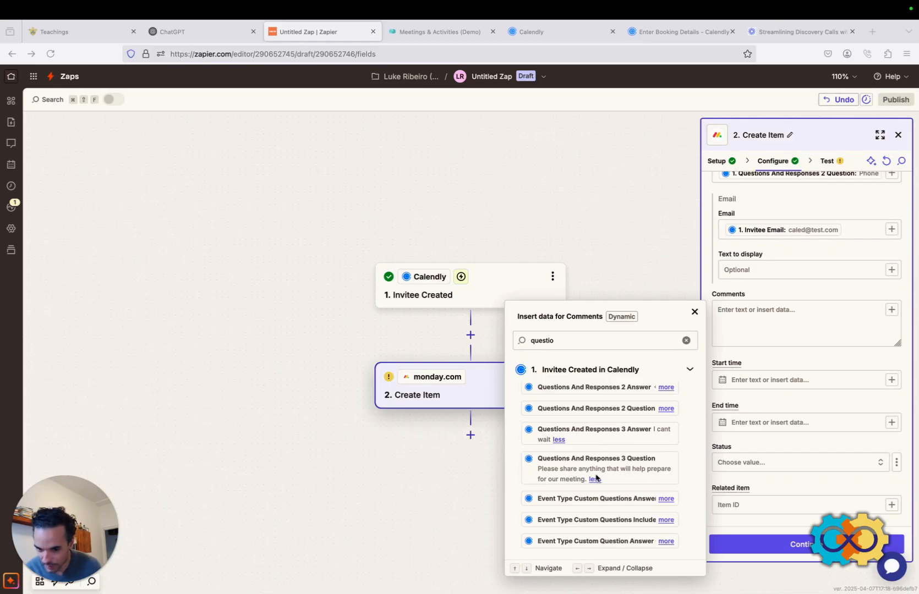
click(658, 32)
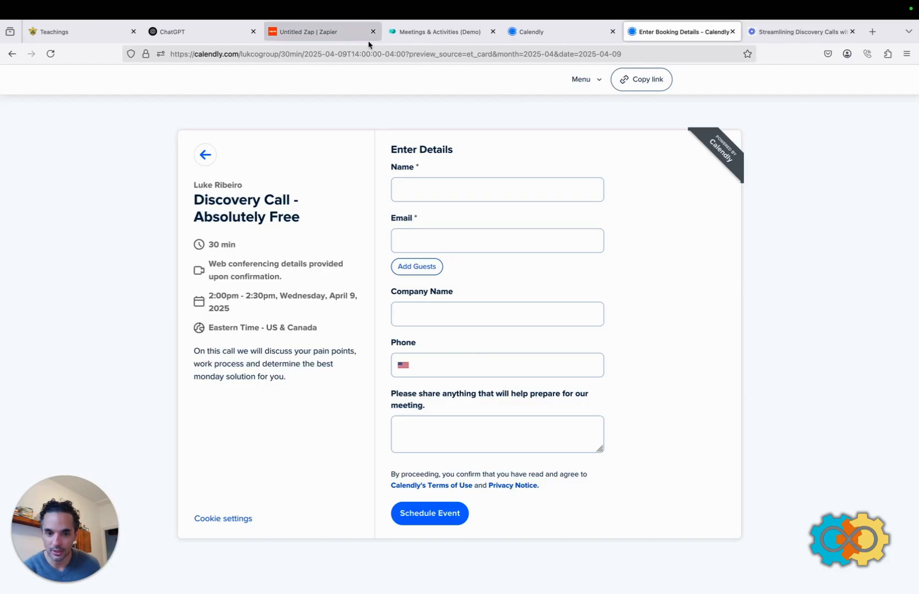
Map Comments to Questions And Responses 3 Answer, sample 'I cant wait'.
click(336, 34)
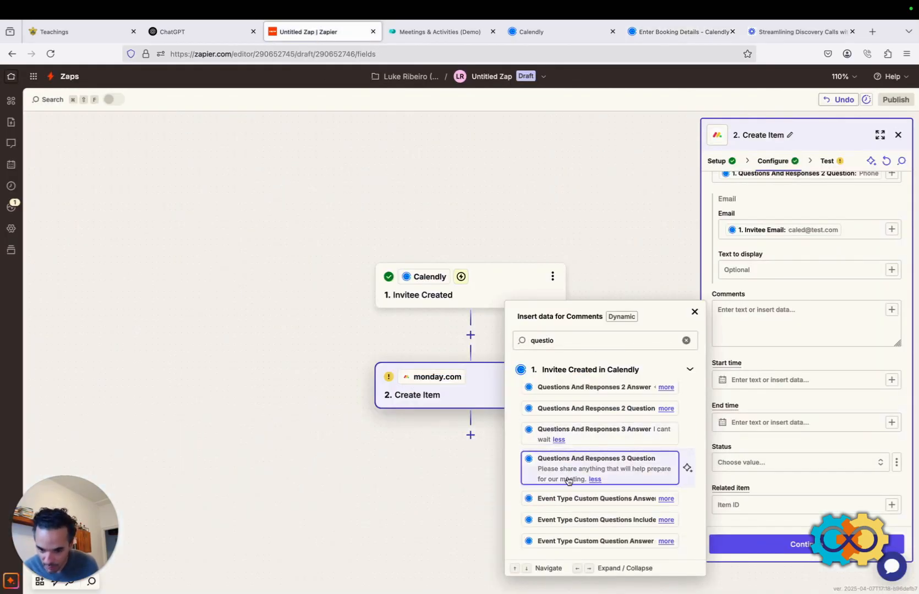
click(610, 434)
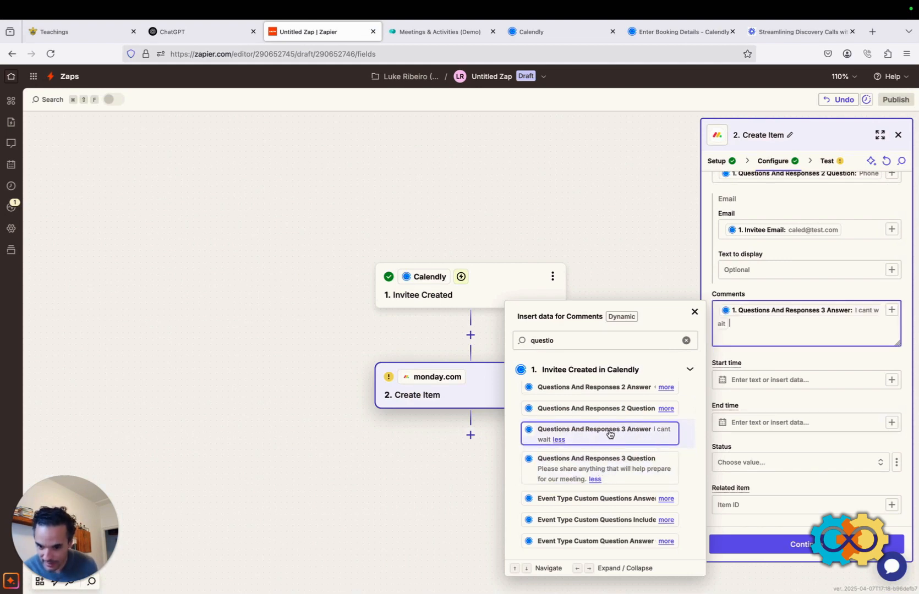
click(716, 359)
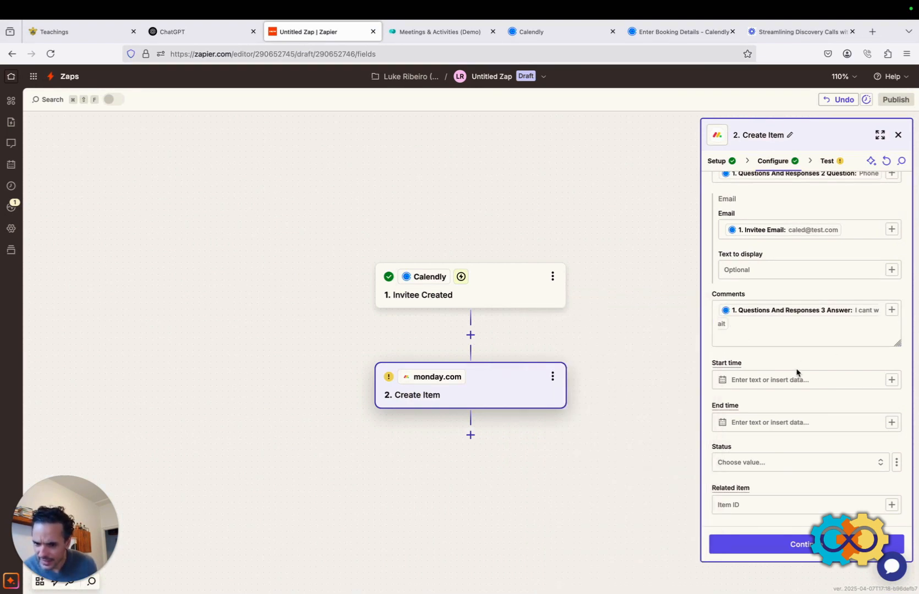
scroll(797, 369, down, 1)
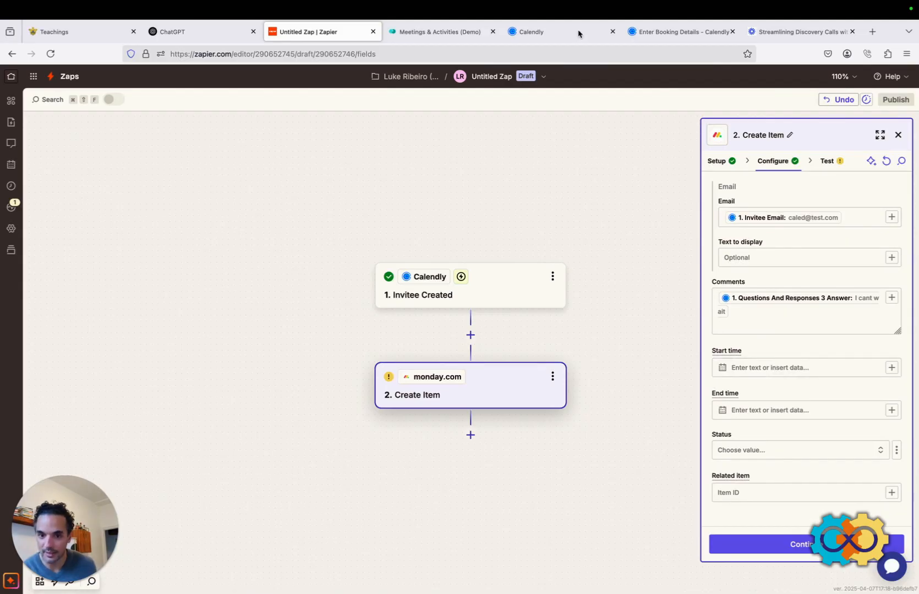
Open Calendly's booking form for a 3:00pm Thursday, April 10 discovery call, then return to the Zap's Start time field.
click(564, 34)
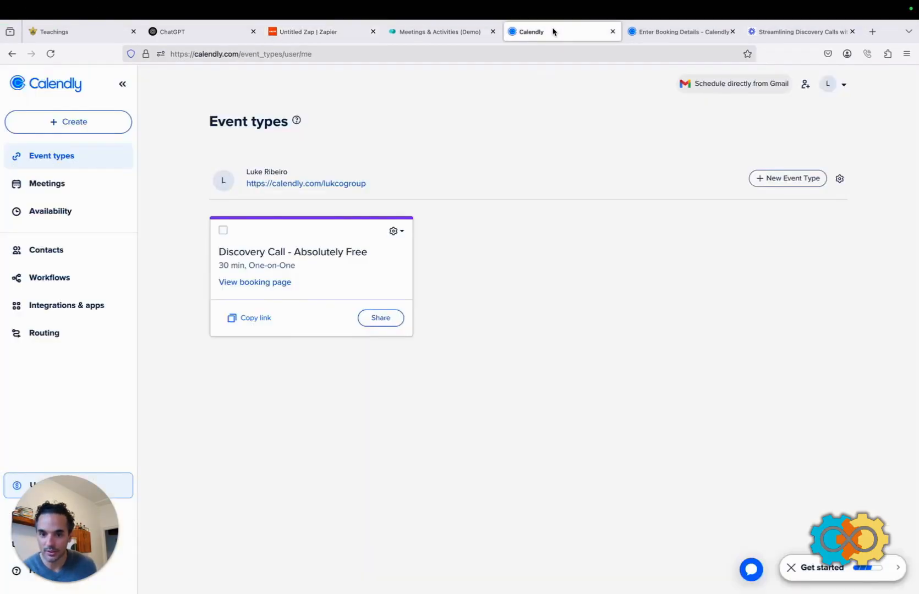
click(656, 32)
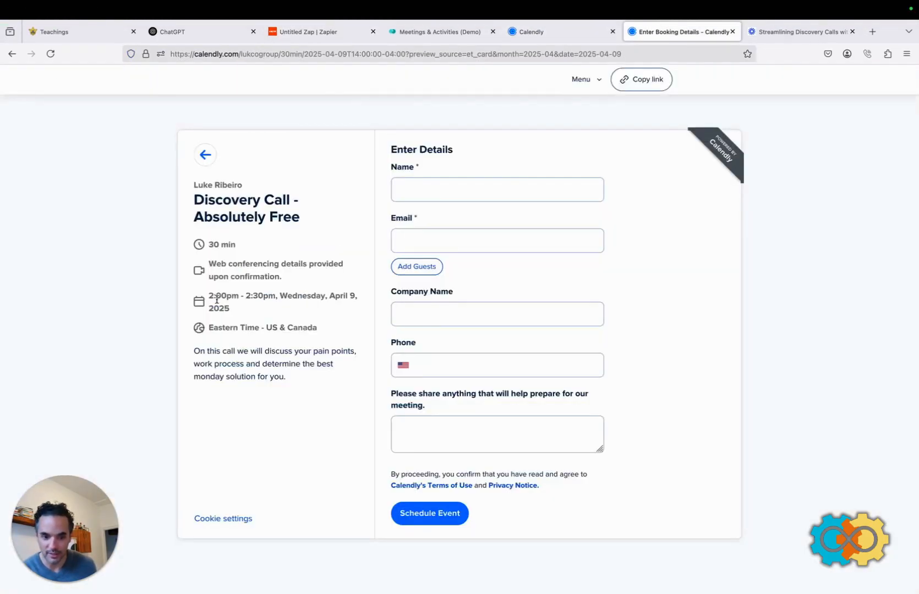
click(206, 155)
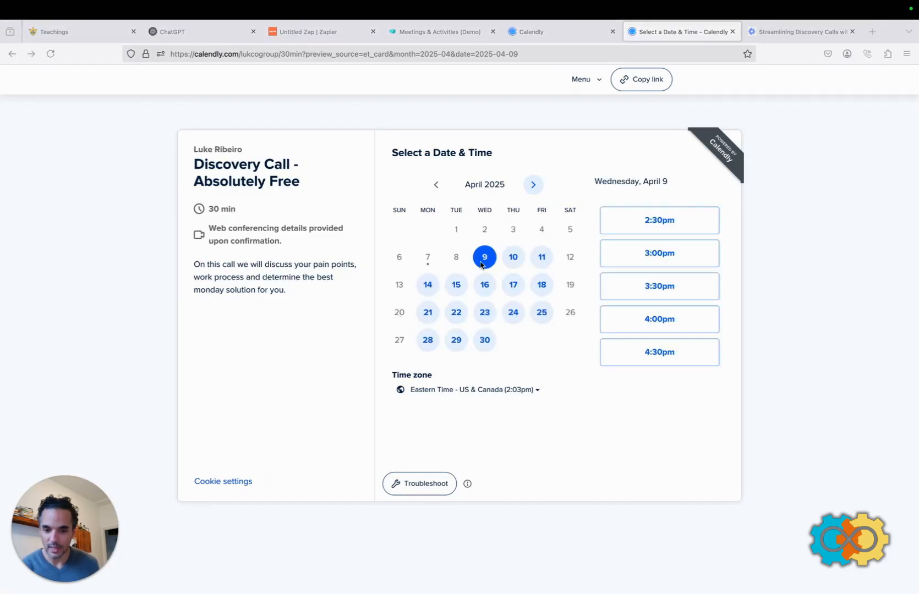
click(516, 261)
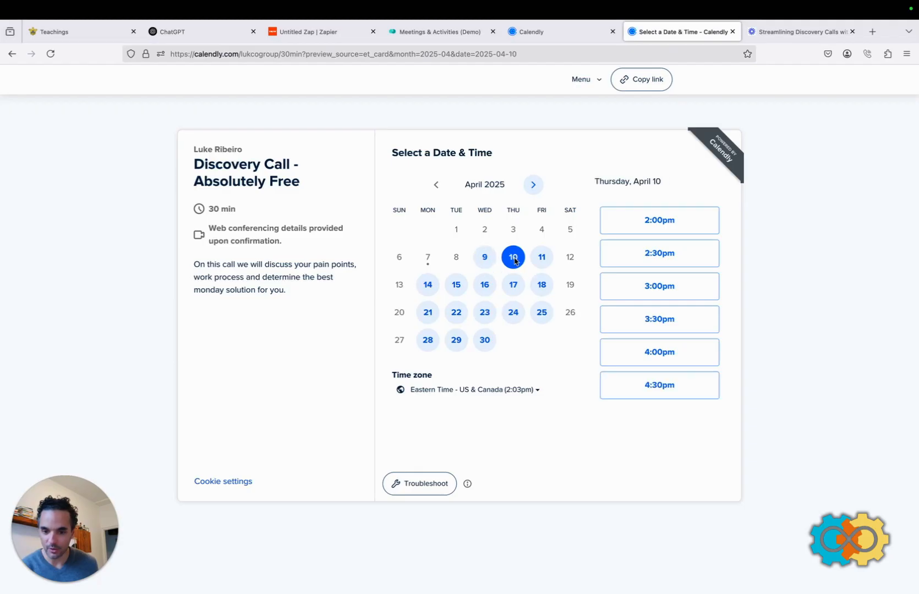
click(652, 294)
click(700, 287)
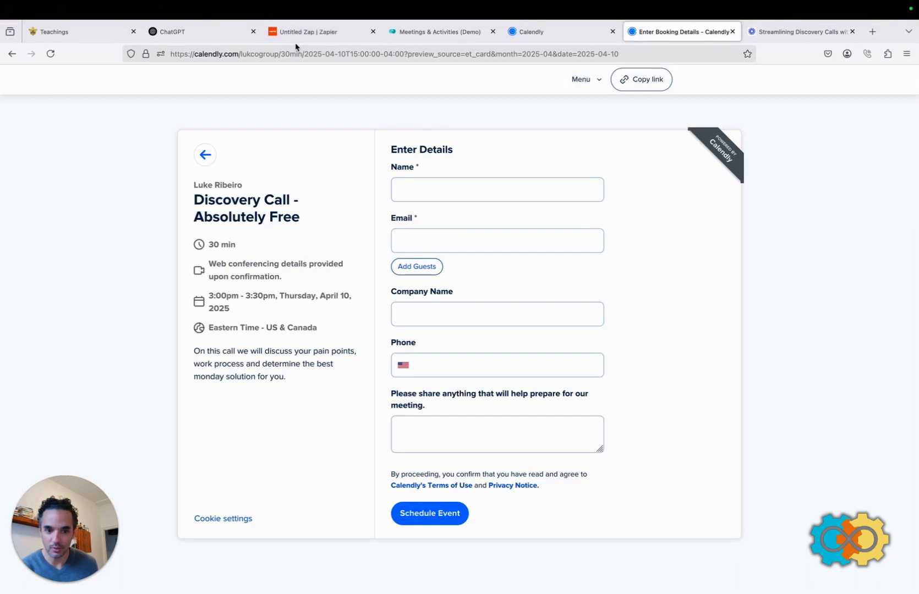
click(301, 32)
click(765, 369)
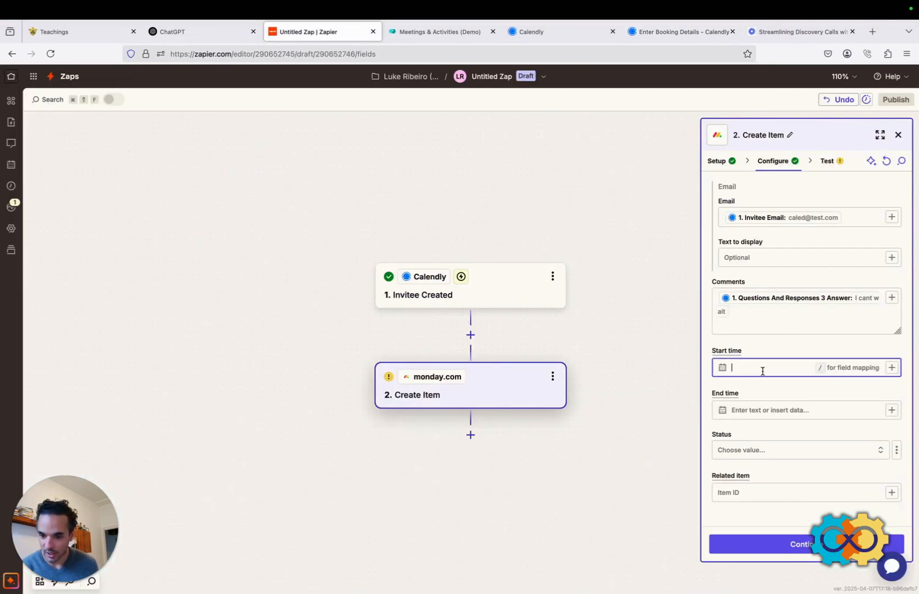
Map Calendly's Scheduled Event Start Time and End Time into monday.com's Start time and End time.
click(891, 368)
text(start)
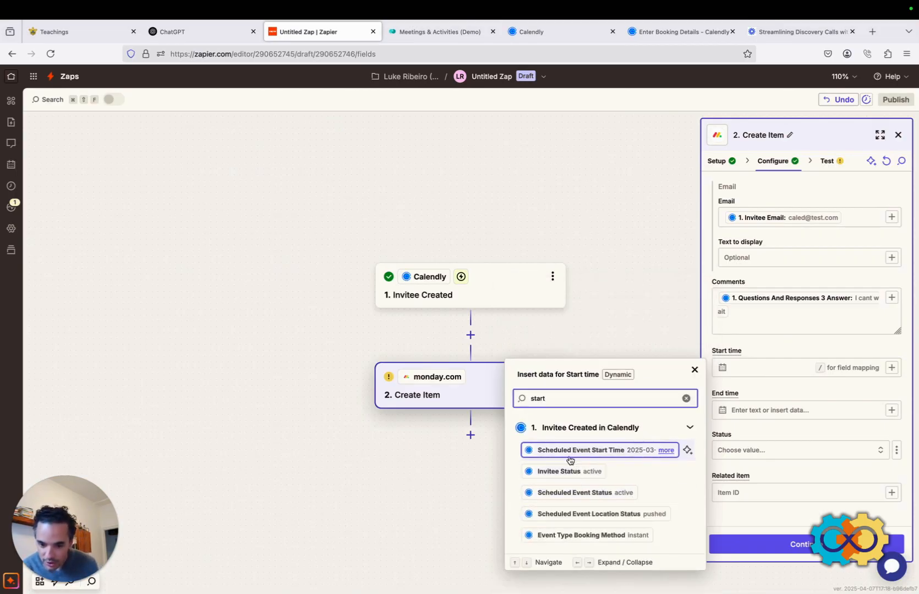
click(590, 454)
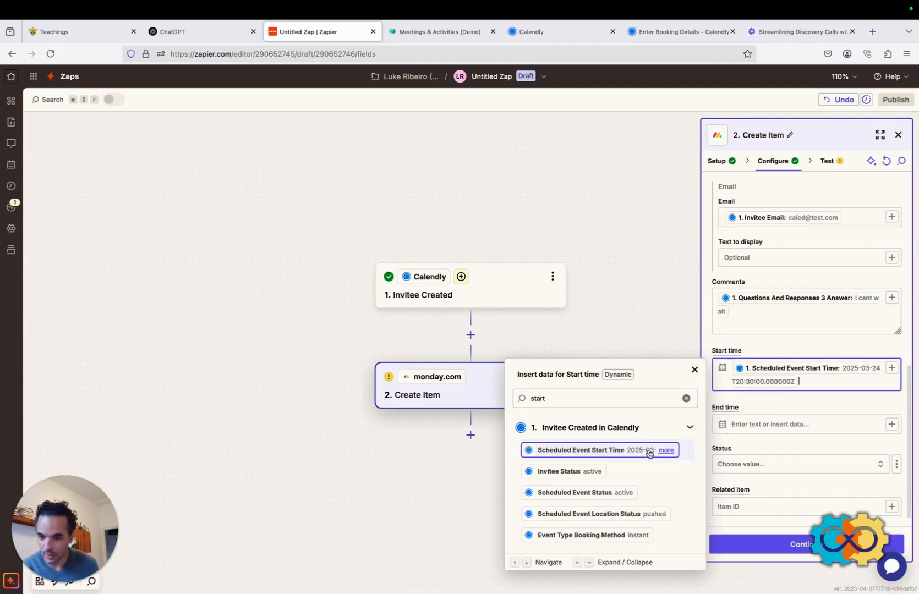
click(891, 424)
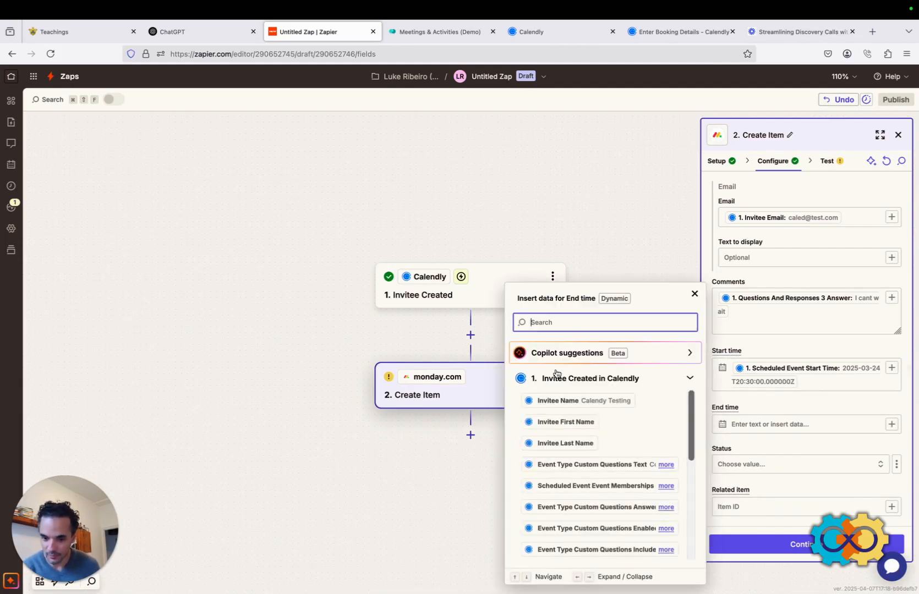
text(end)
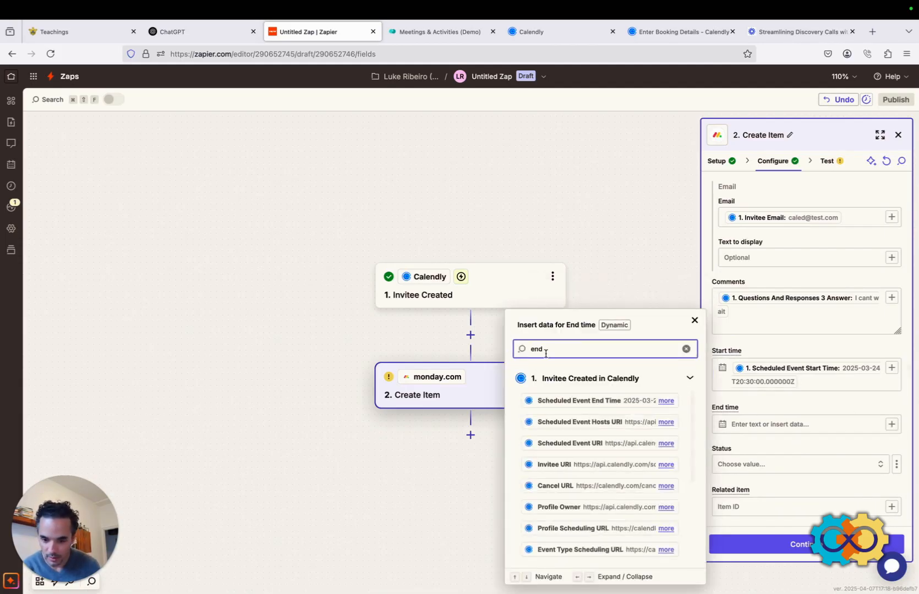
click(575, 401)
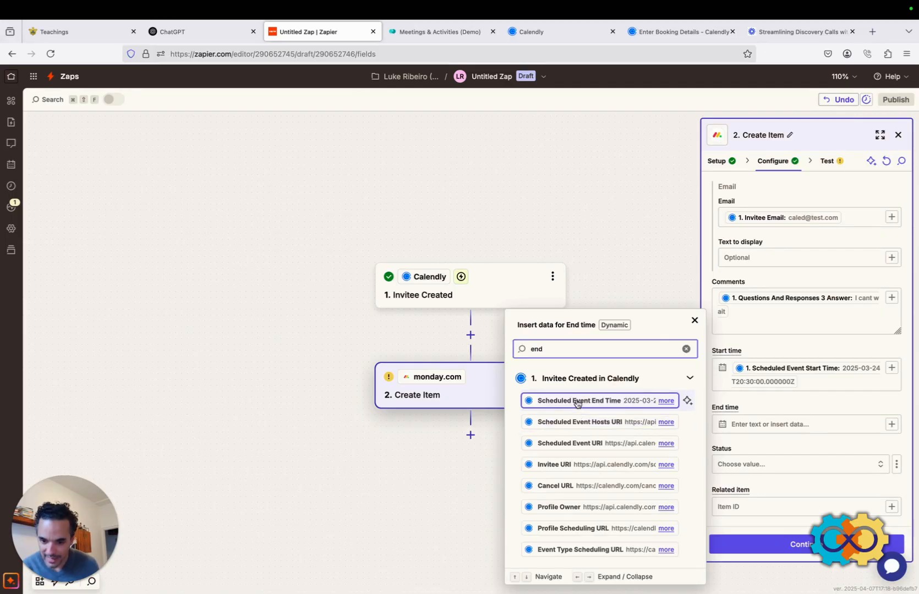
click(676, 290)
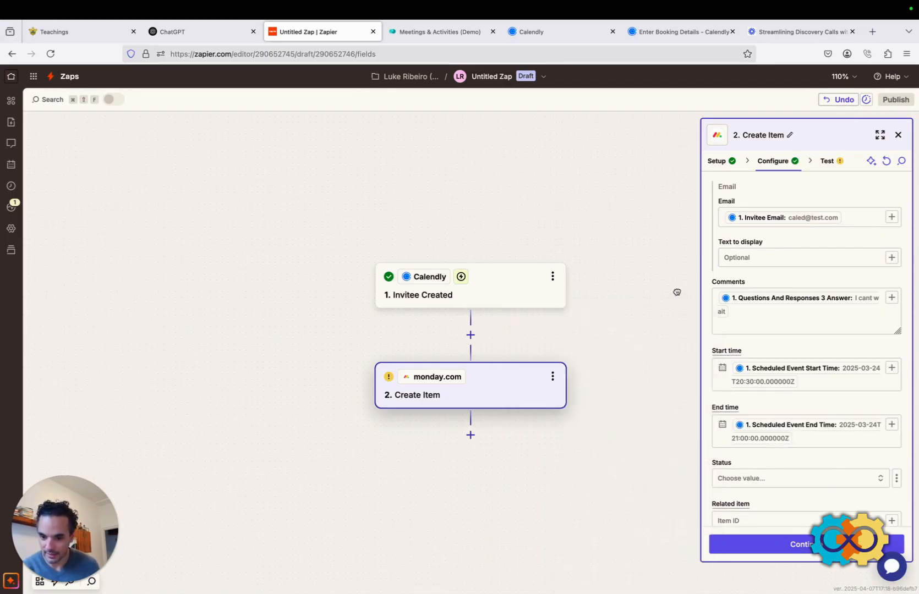
Set the monday.com item's Status to Open.
scroll(785, 419, down, 1)
click(825, 448)
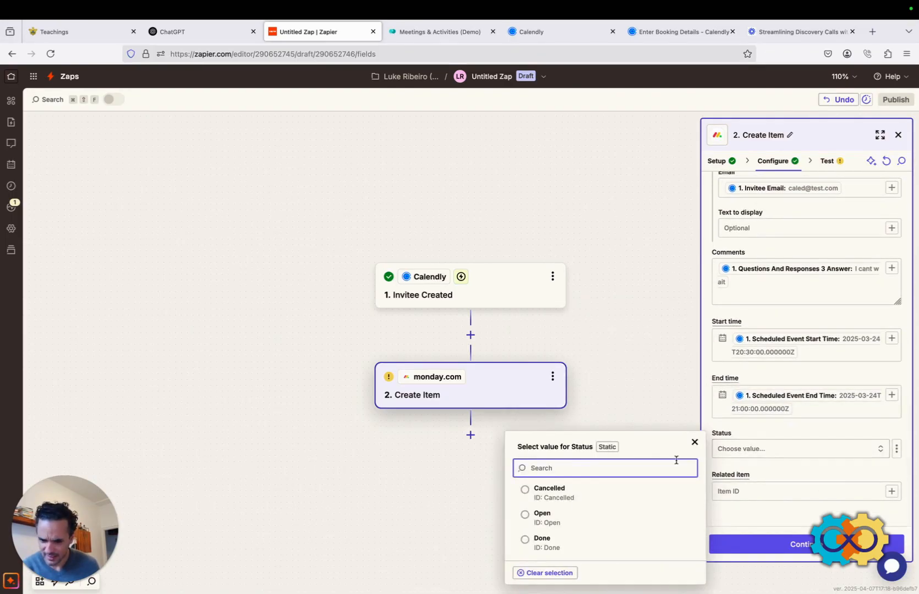
click(556, 518)
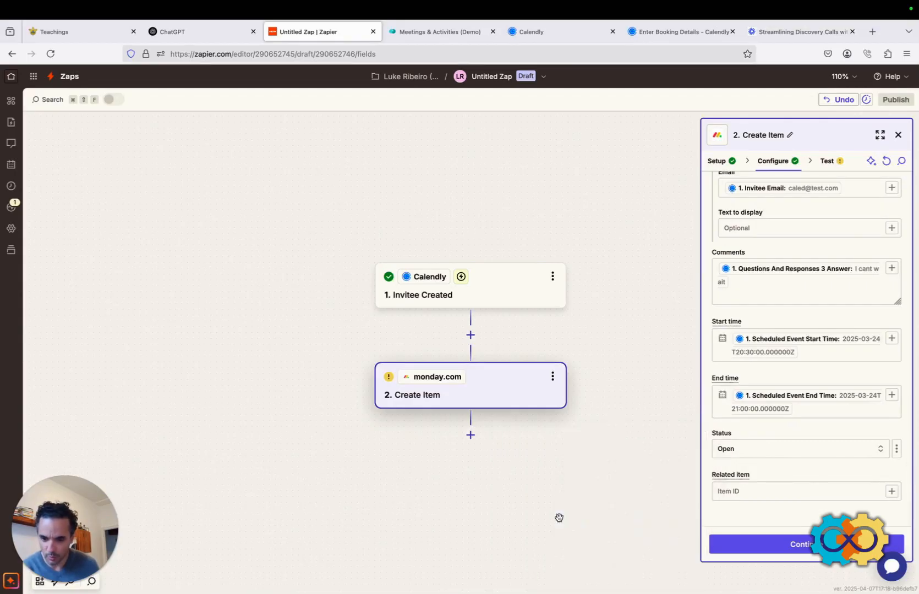
click(414, 33)
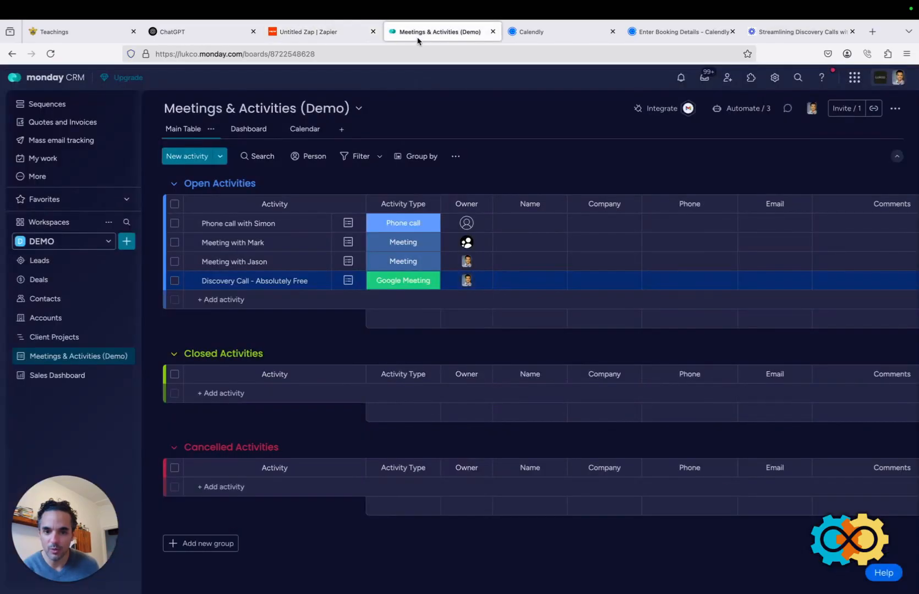
scroll(572, 261, right, 5)
scroll(570, 262, right, 2)
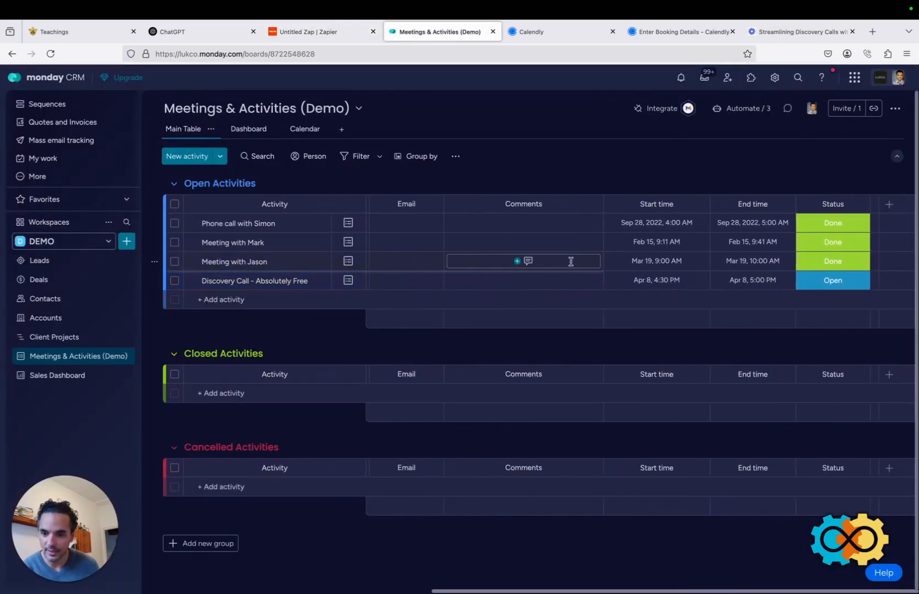
click(851, 227)
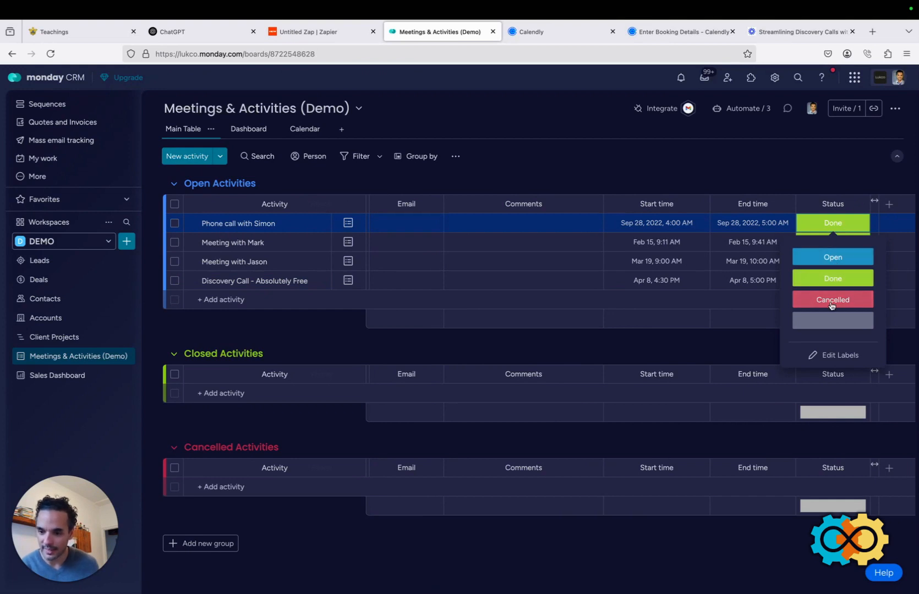
click(753, 157)
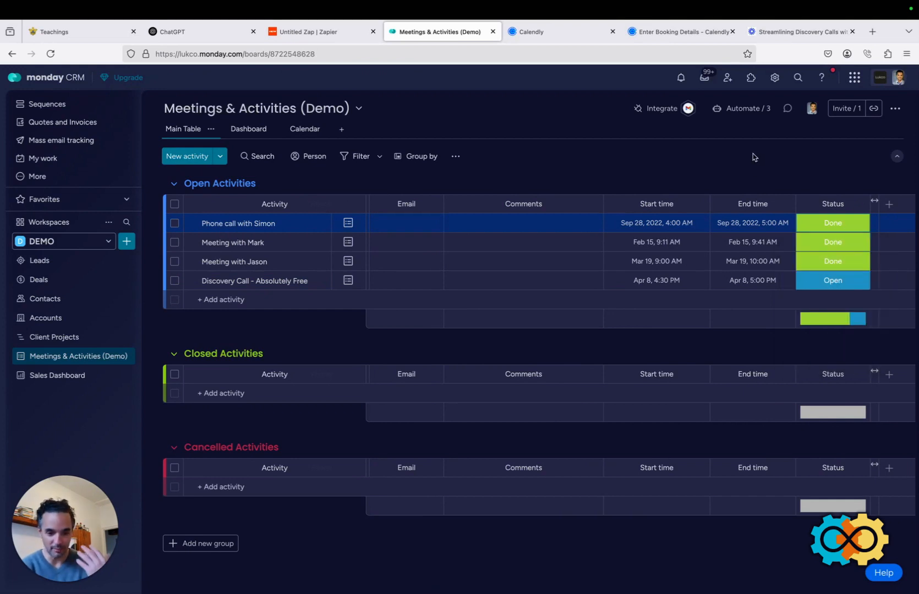
key(ctrl+shift+Tab)
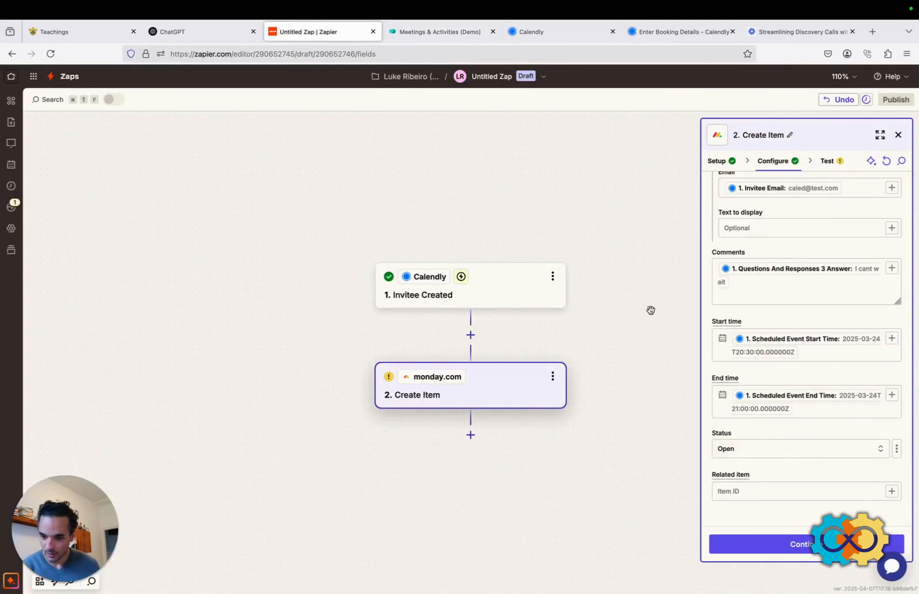
Move the Create Item step to its Test stage and send a test item to monday.com.
scroll(786, 435, up, 4)
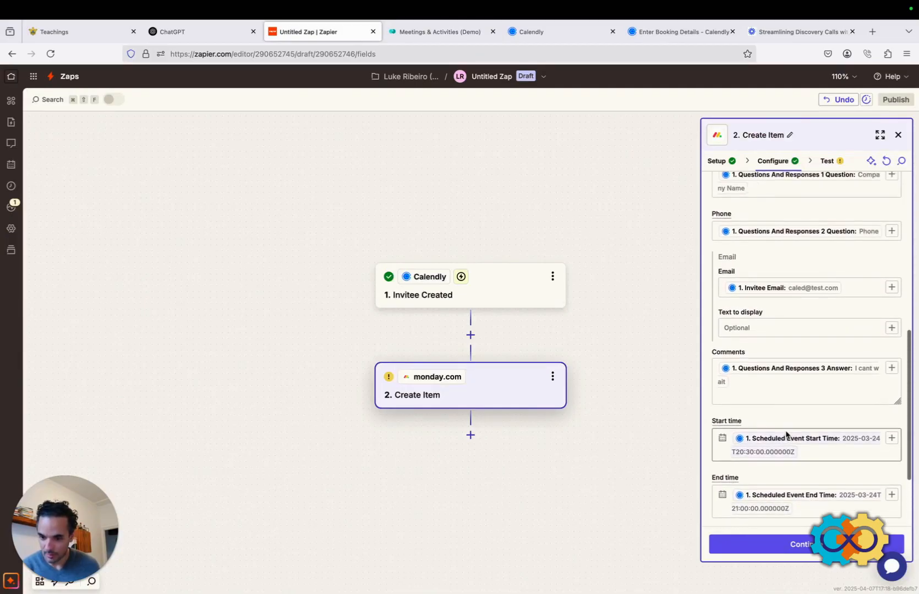
click(796, 545)
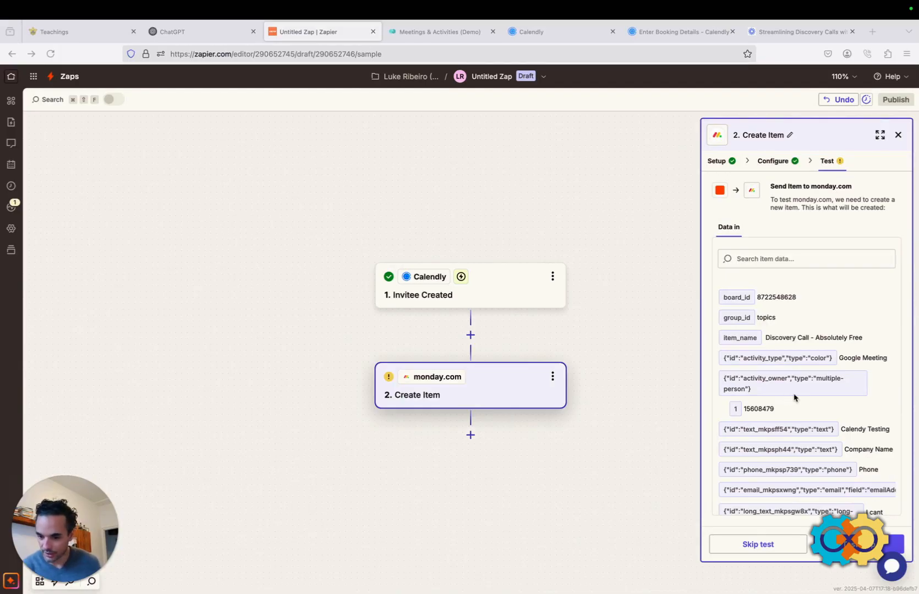
scroll(794, 398, down, 2)
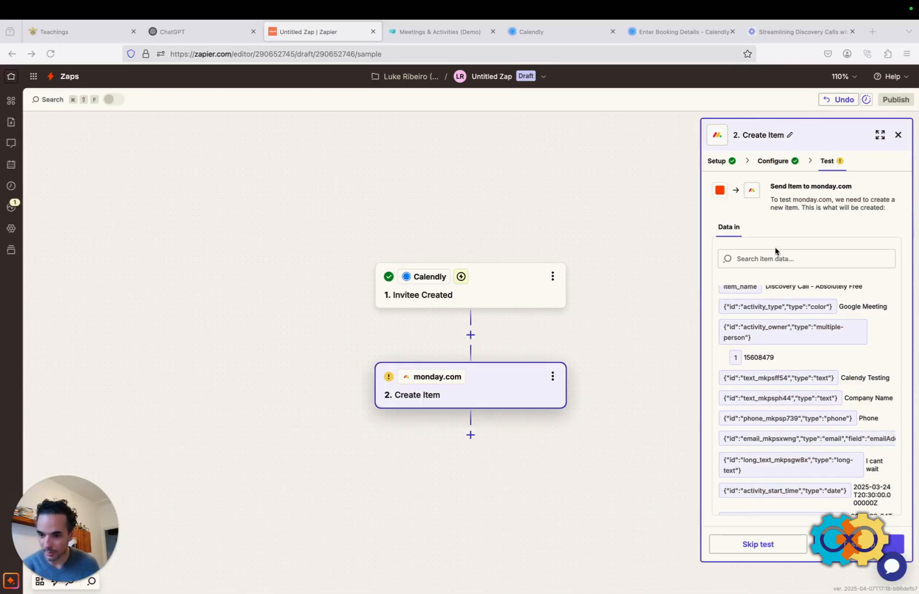
click(859, 544)
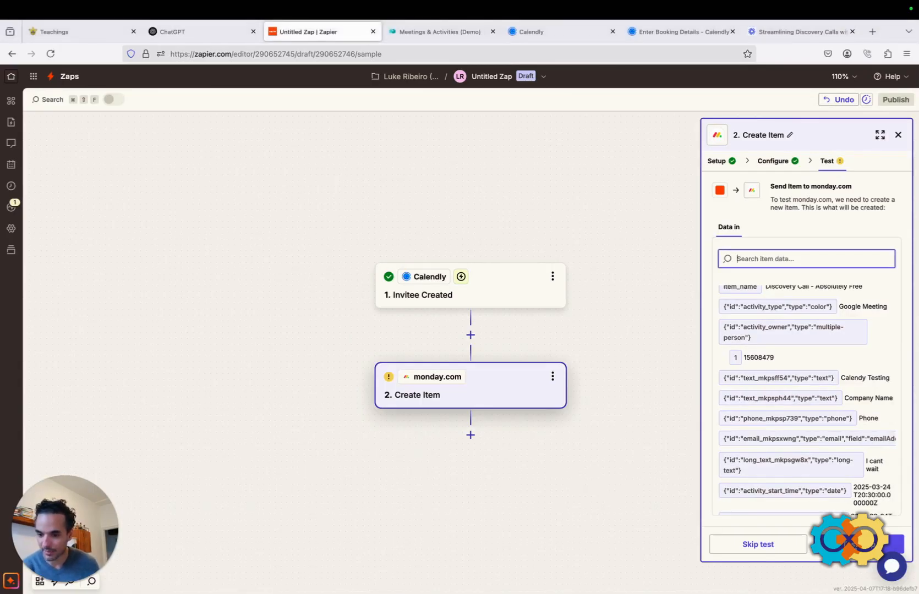
click(858, 544)
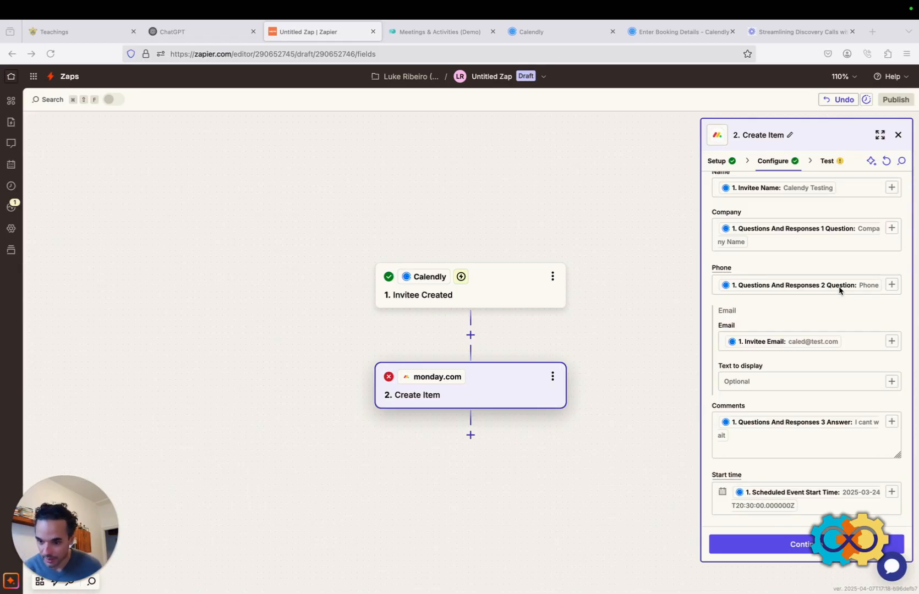
Insert the invitee's phone-number answer from Calendly's Questions And Responses into the Phone field.
click(892, 285)
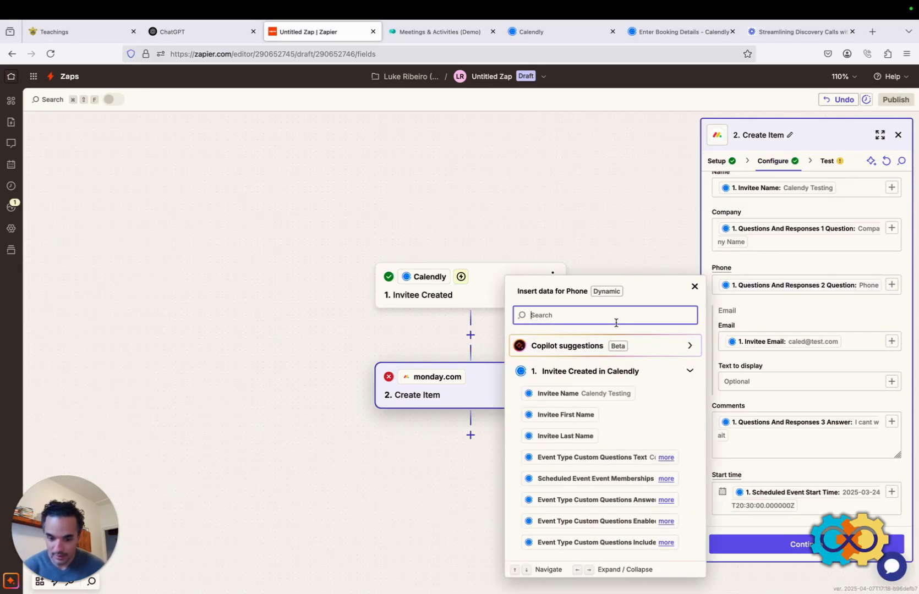
text(question)
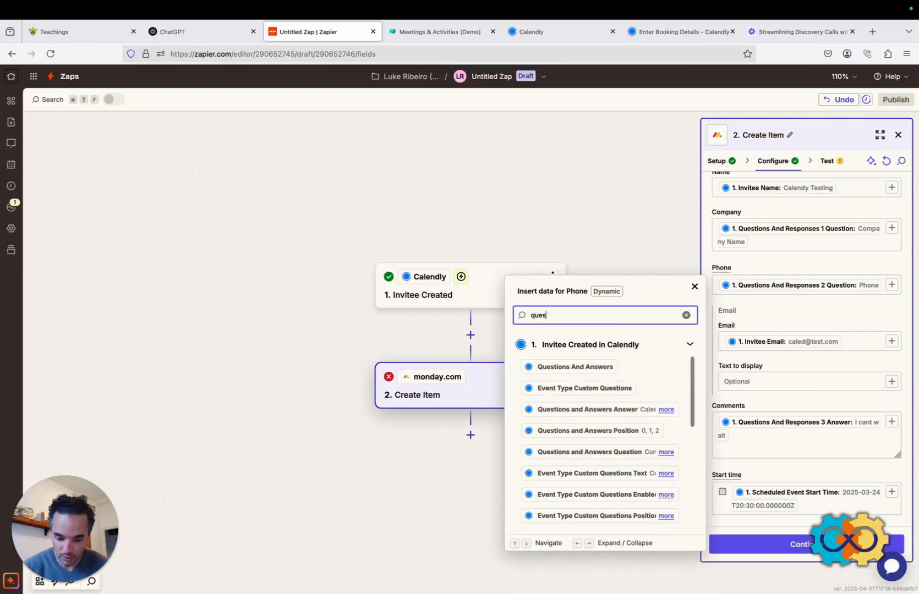
scroll(590, 423, down, 3)
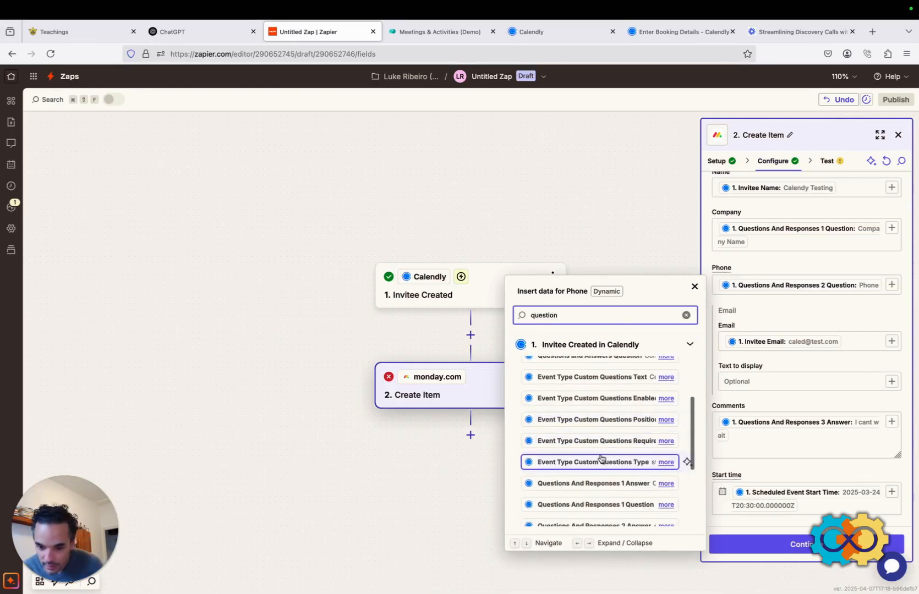
scroll(572, 454, down, 3)
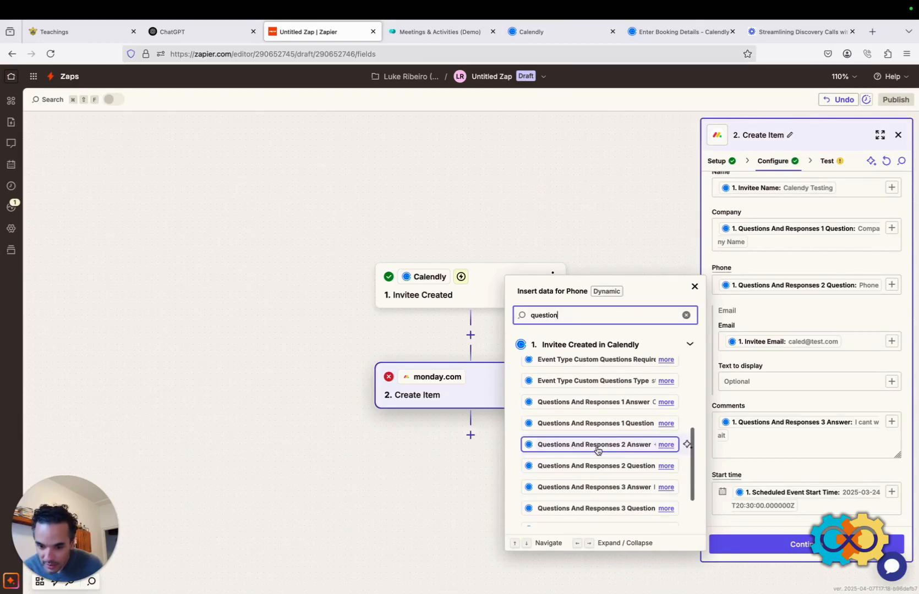
click(665, 445)
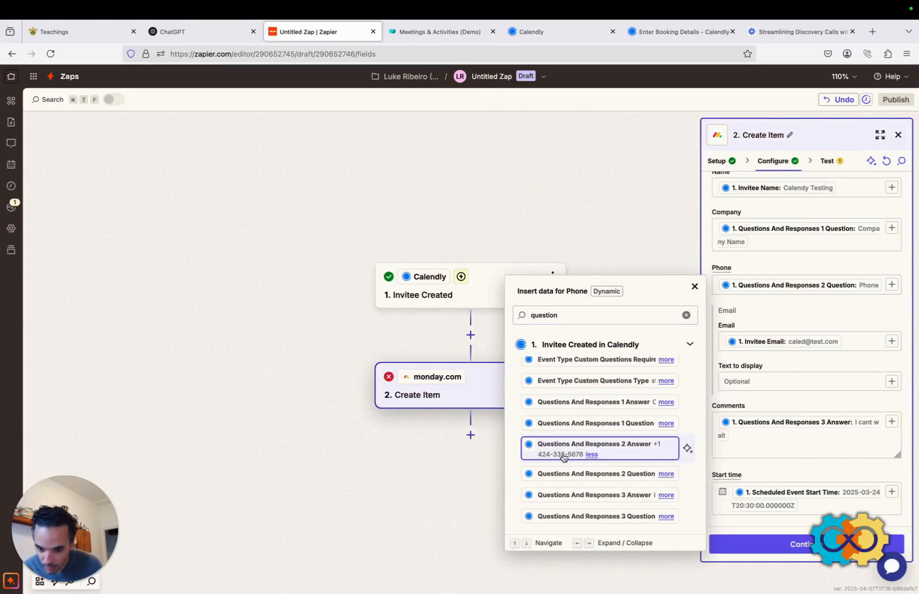
click(663, 474)
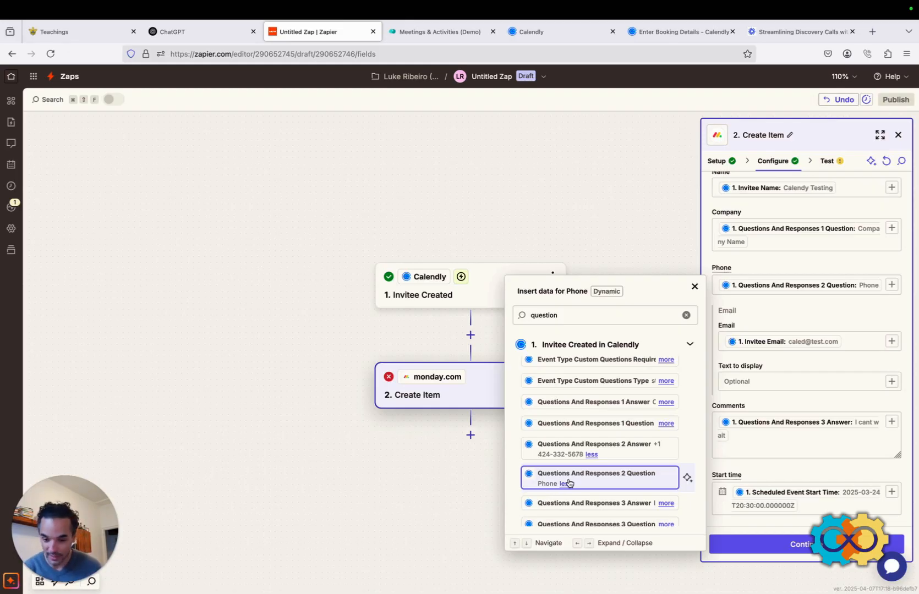
click(618, 450)
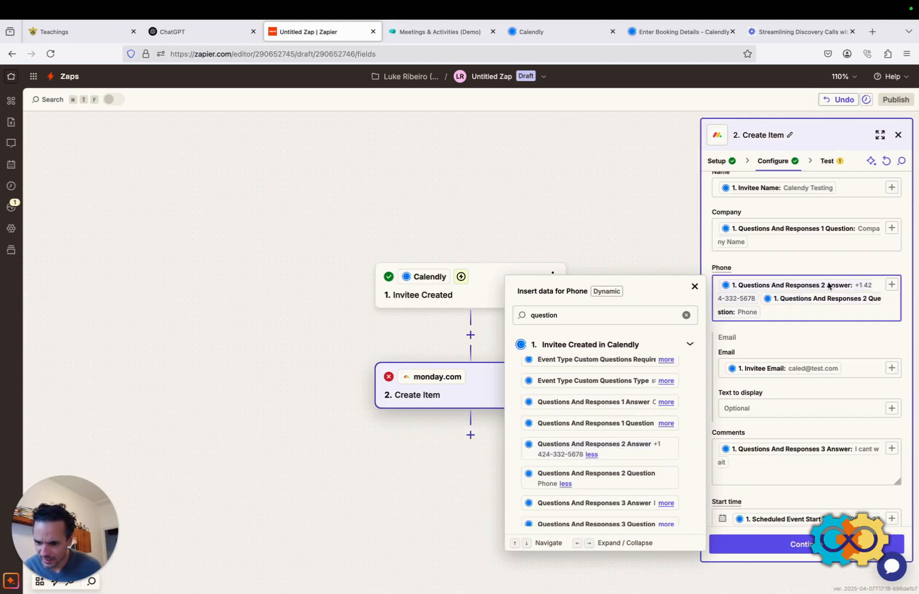
Remove the 'Questions And Responses 2 Question' pill from Phone, then send a successful test item.
click(783, 317)
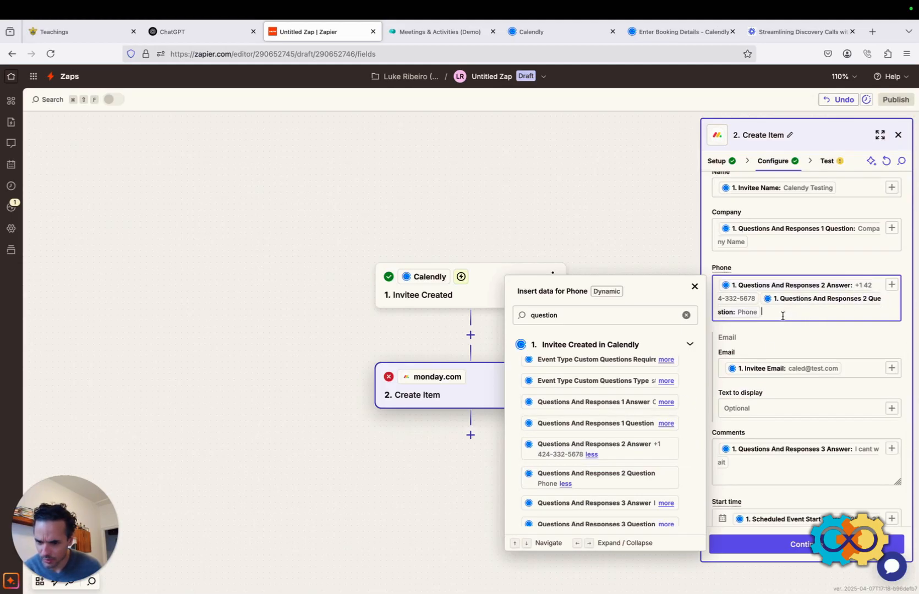
key(BackSpace)
key(BackSpace)
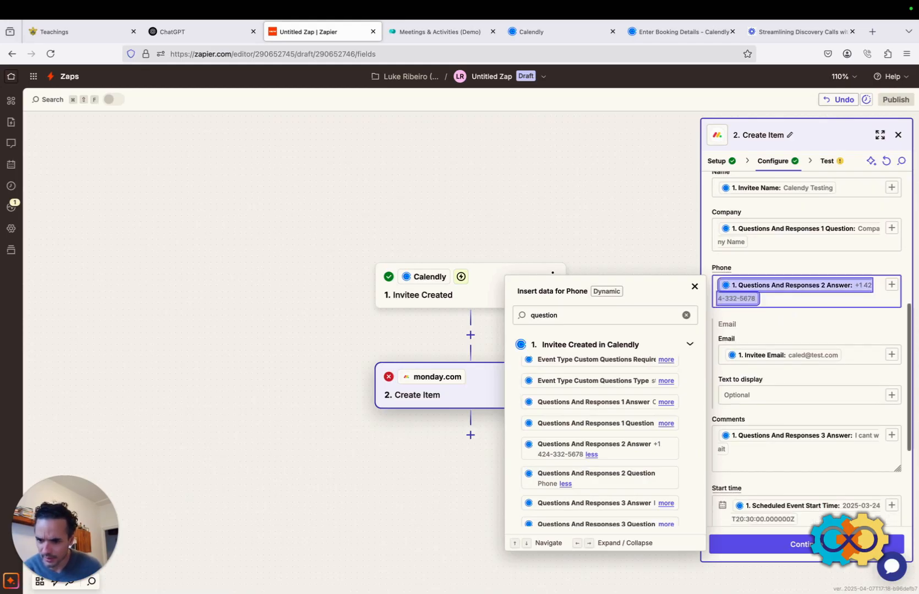
click(783, 297)
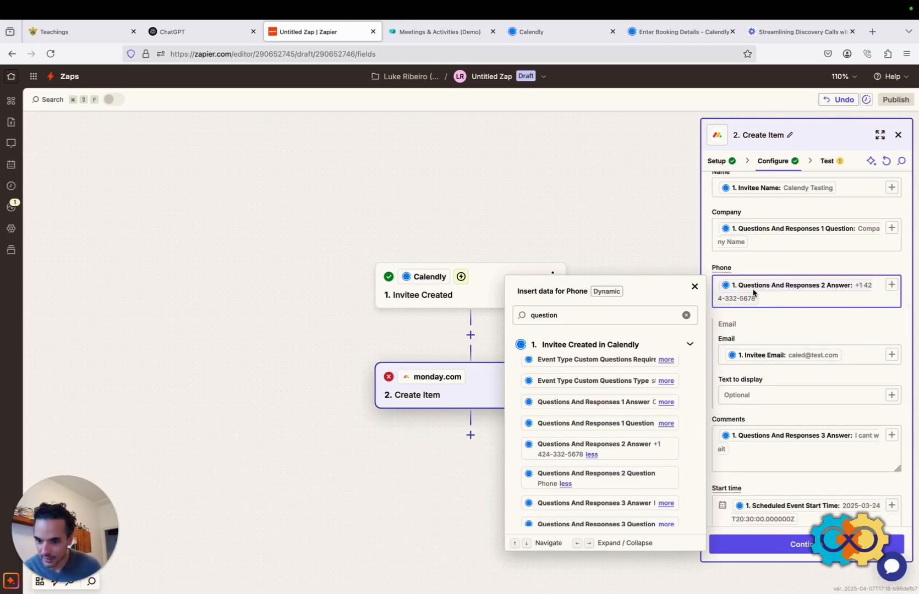
click(808, 547)
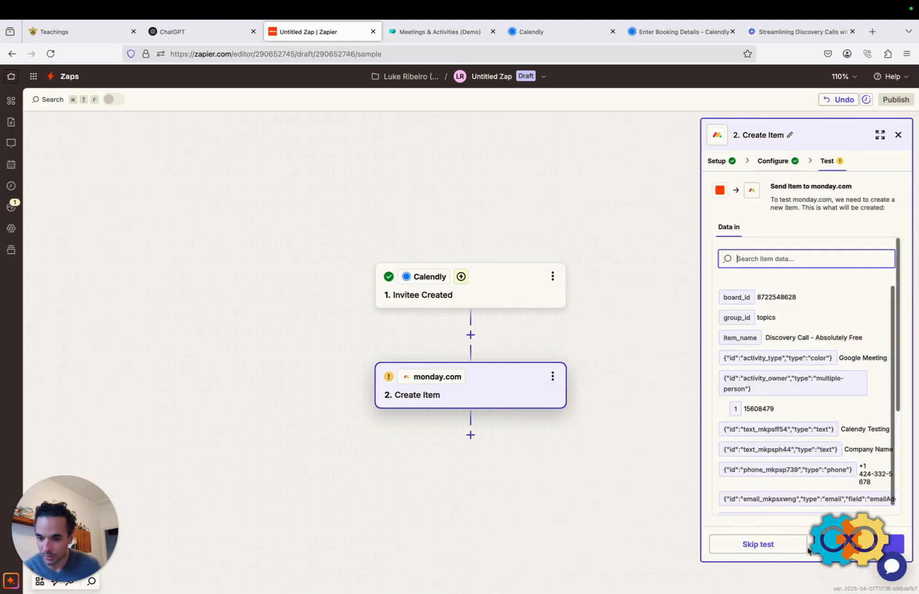
click(894, 544)
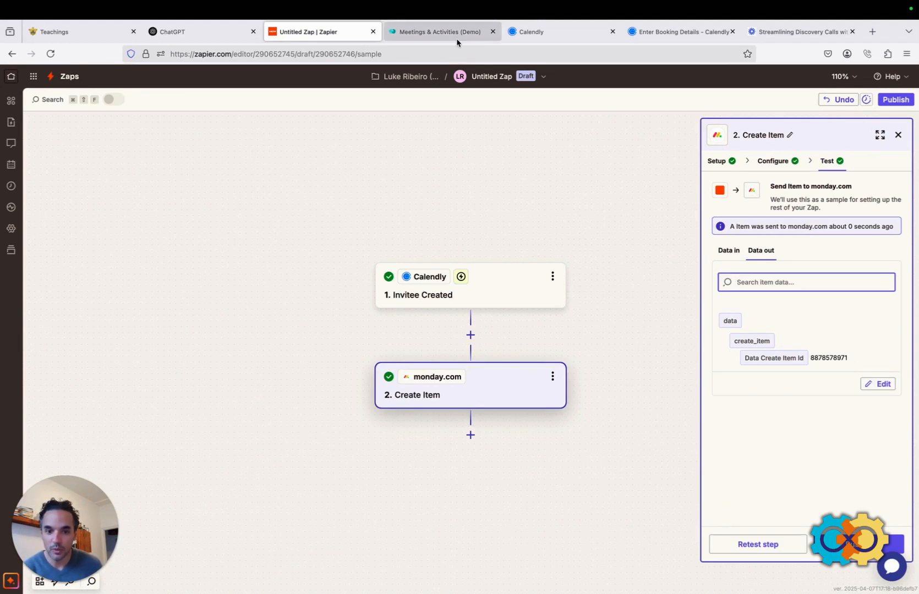
click(430, 33)
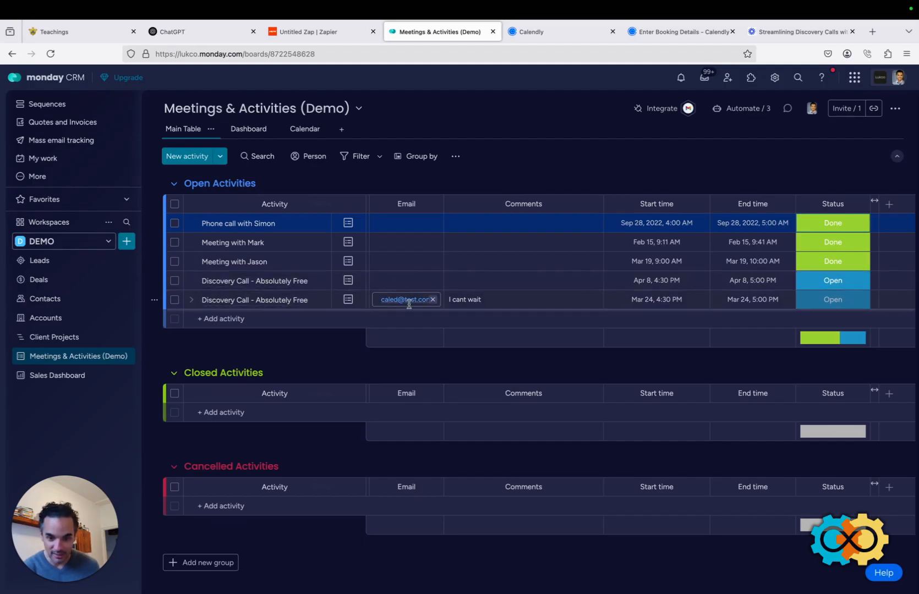
click(489, 301)
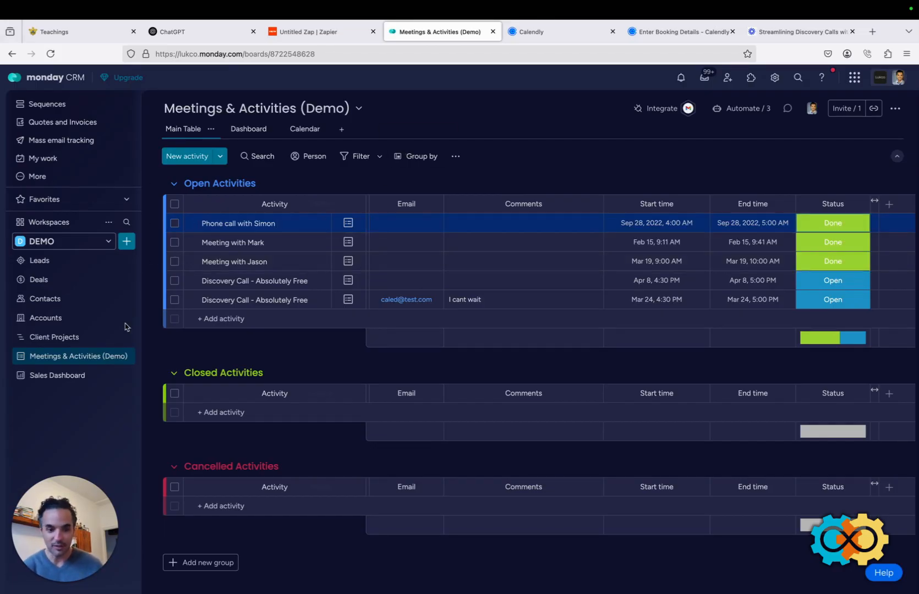
key(ctrl+shift+Tab)
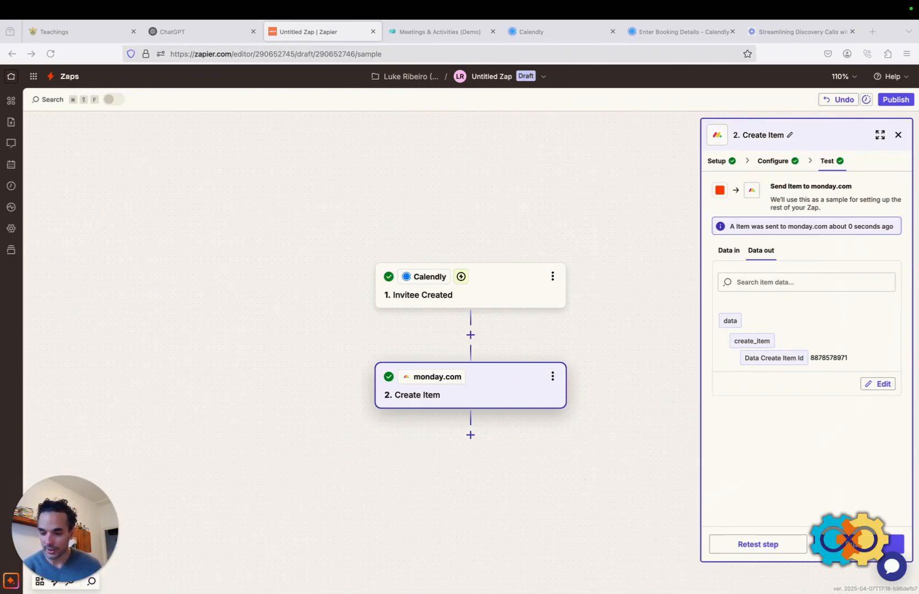
Publish the Zap and go from the Zapier home page to the Zaps list.
key(super+Tab)
click(858, 544)
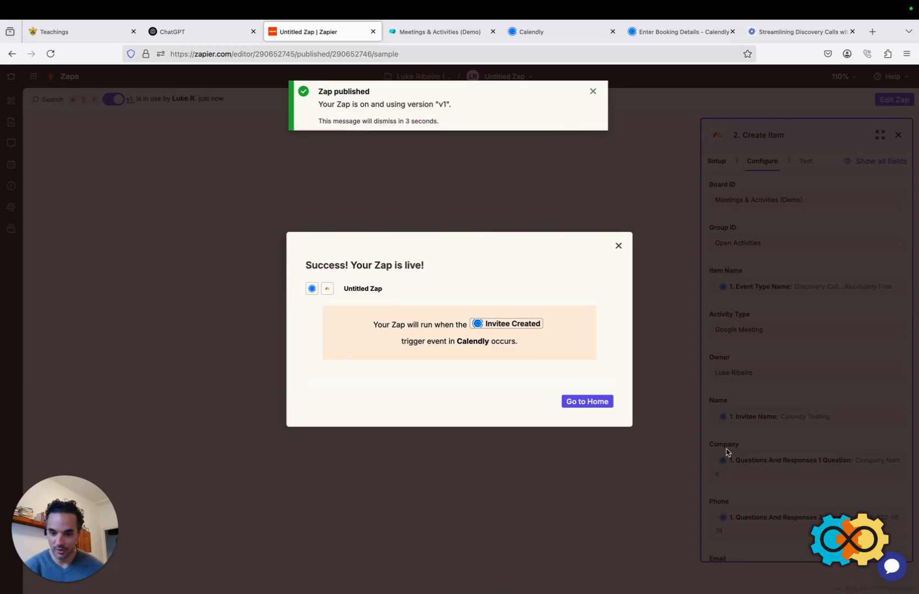
click(598, 403)
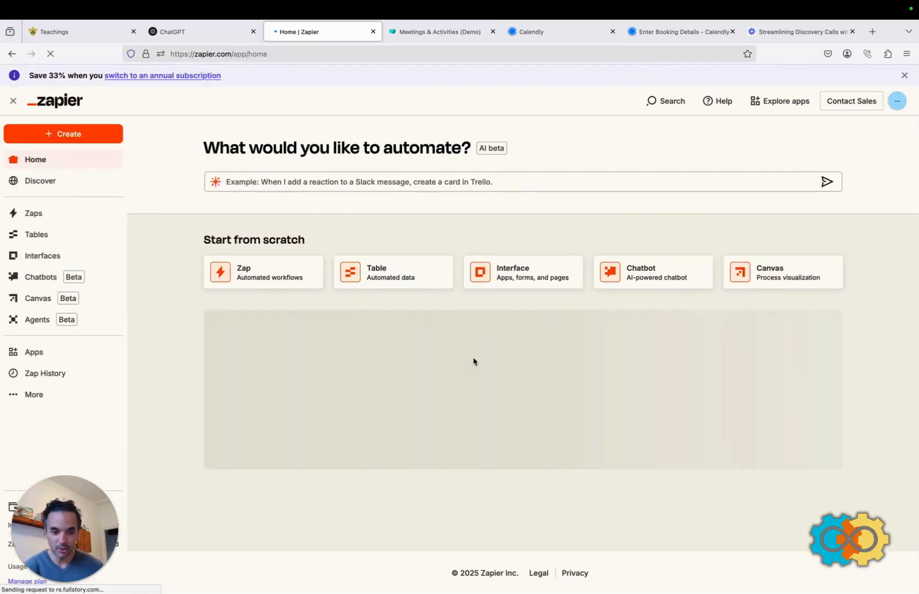
click(41, 218)
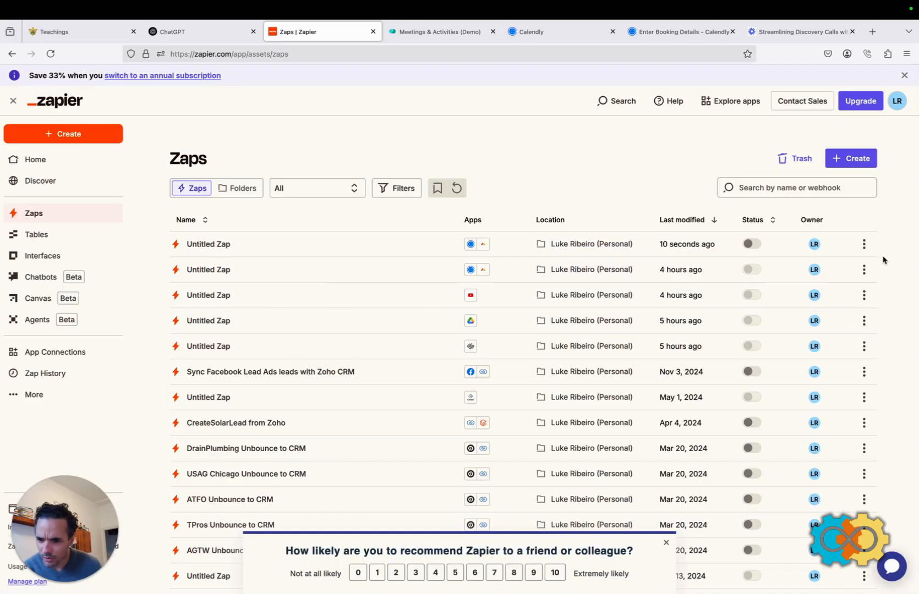
Delete the older duplicate Untitled Zap, moving it to Trash.
click(864, 271)
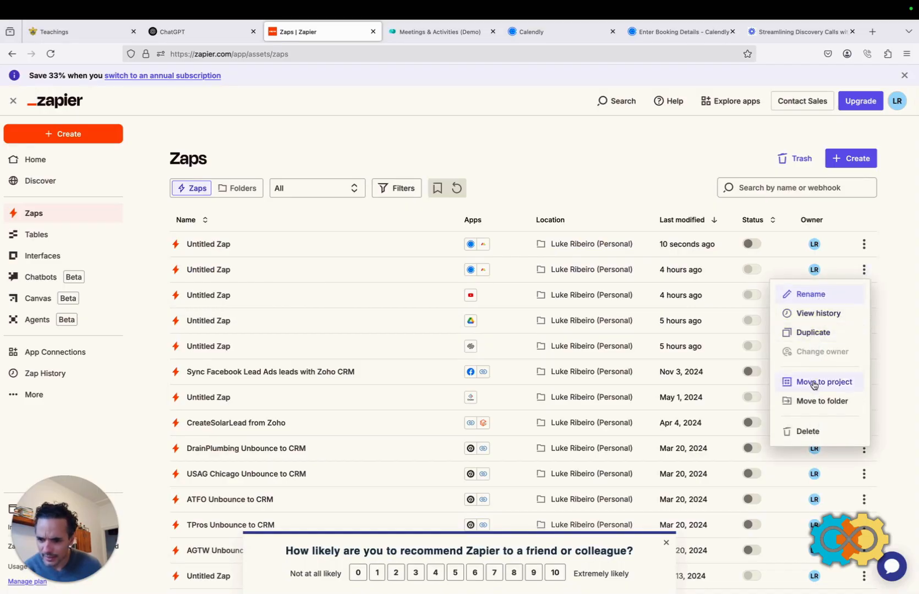
click(798, 431)
click(587, 366)
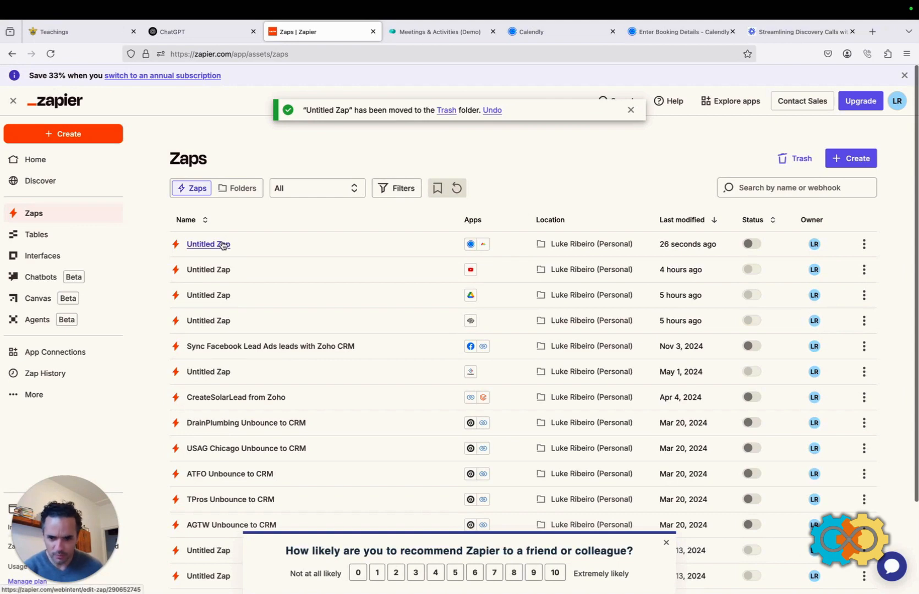
Rename the newly published Untitled Zap to 'Calendly to Monday.com' and turn its Status toggle on.
click(863, 244)
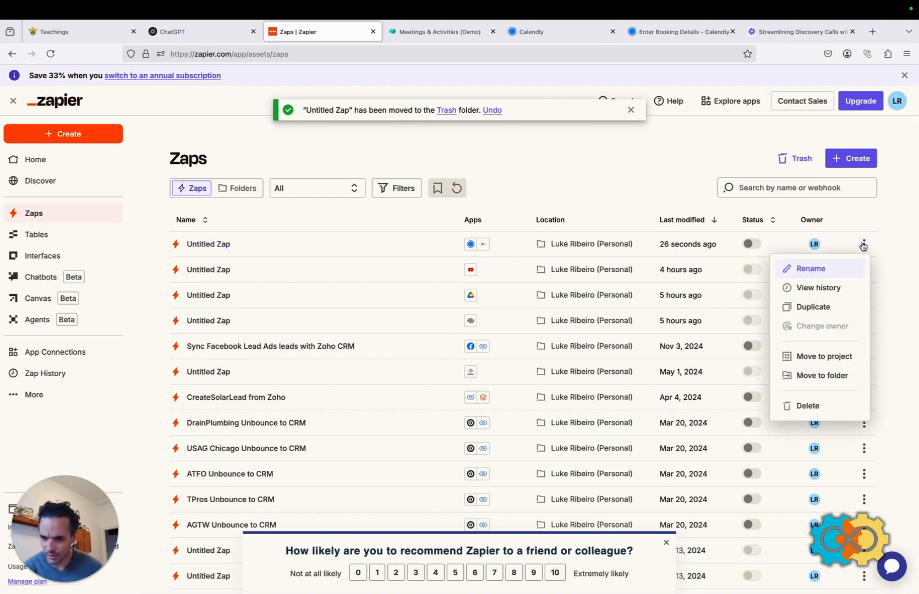
click(812, 269)
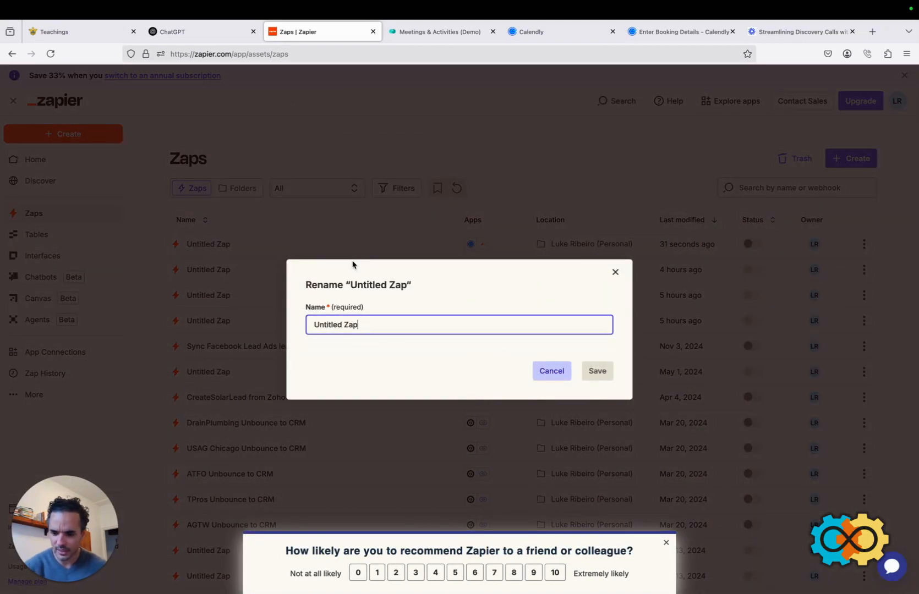
key(BackSpace)
key(BackSpace)
key(BackSpace)
key(BackSpace)
key(BackSpace)
key(BackSpace)
key(BackSpace)
key(BackSpace)
key(BackSpace)
key(BackSpace)
key(BackSpace)
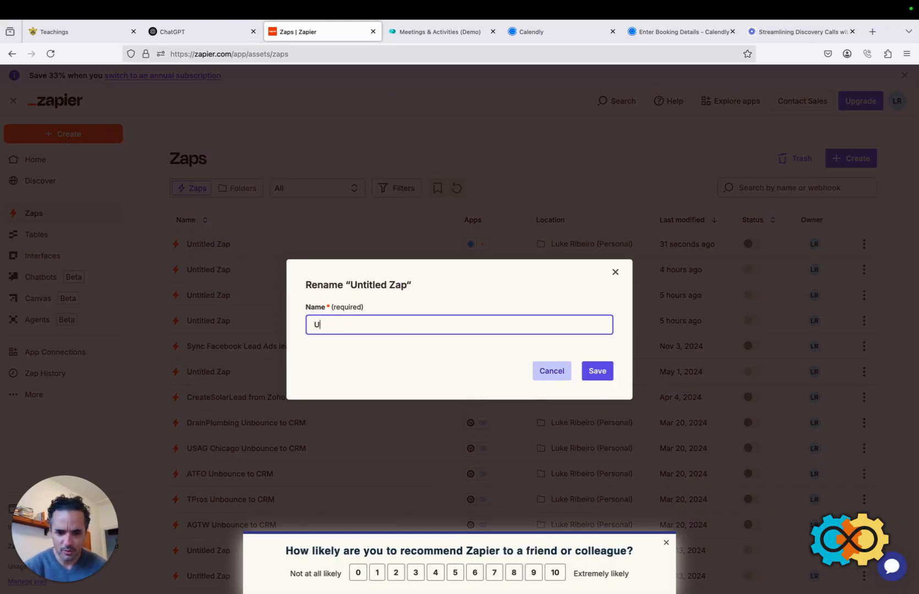
key(BackSpace)
text(Calend)
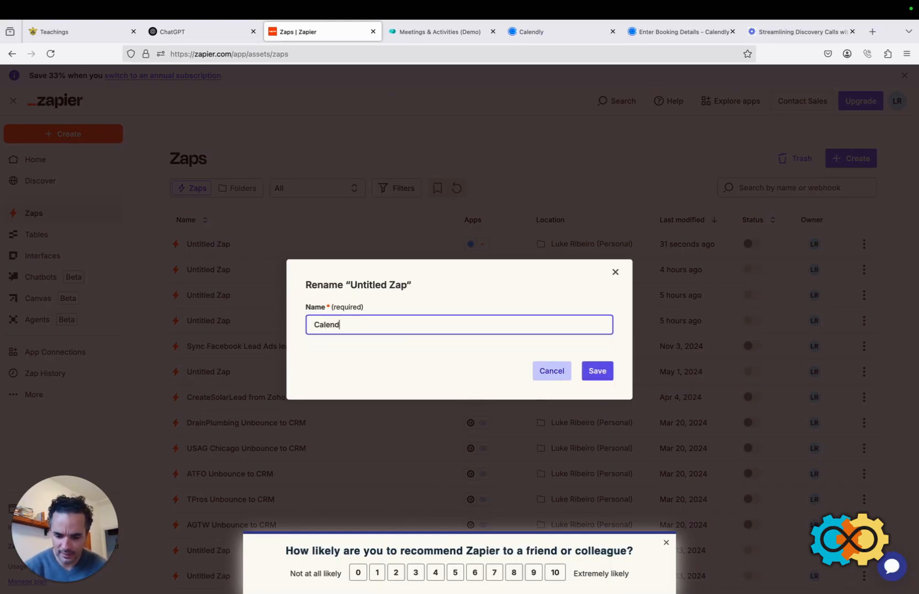
text(ly to )
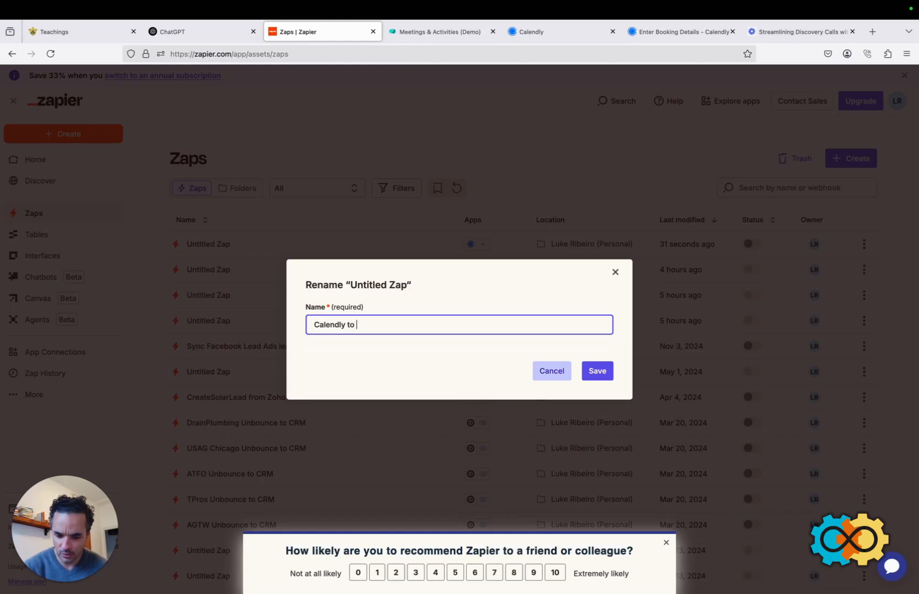
text(Monday.com)
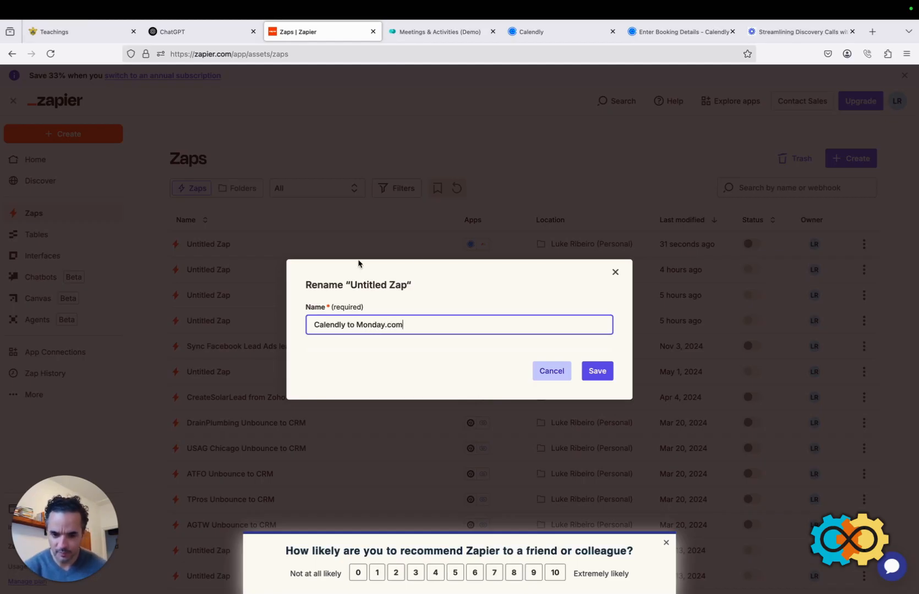
click(603, 369)
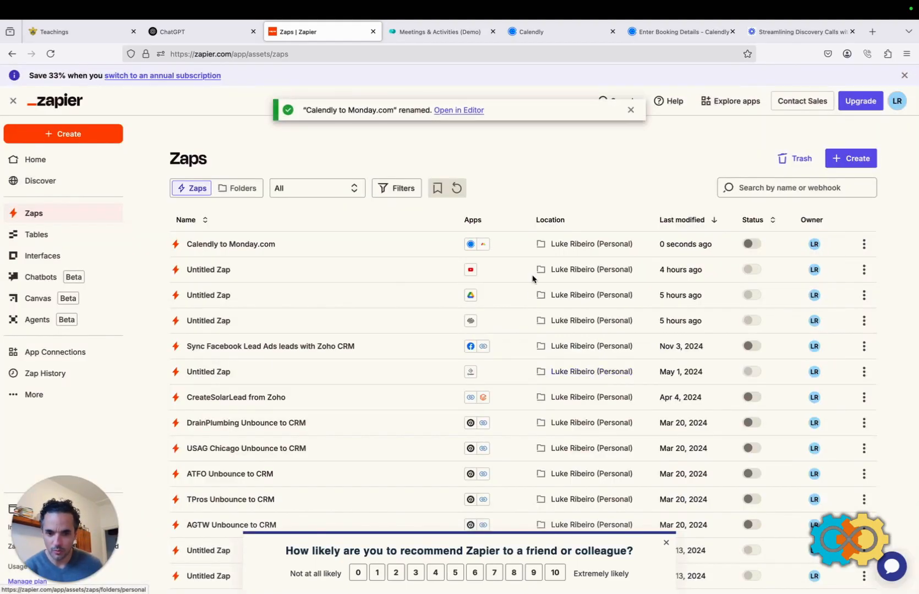
click(752, 245)
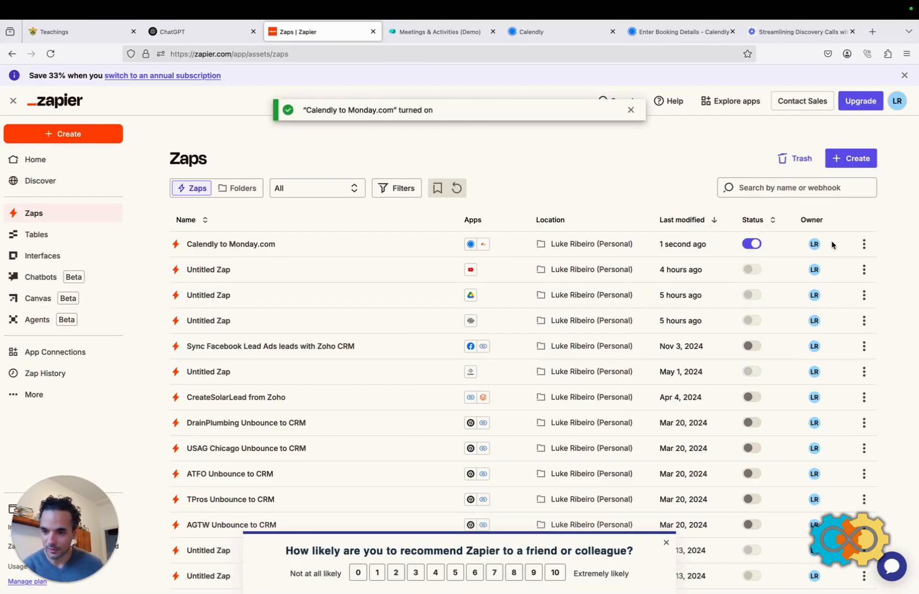
click(683, 33)
Choose Friday, April 11 at 3:00pm for the discovery call and open the details form.
click(550, 34)
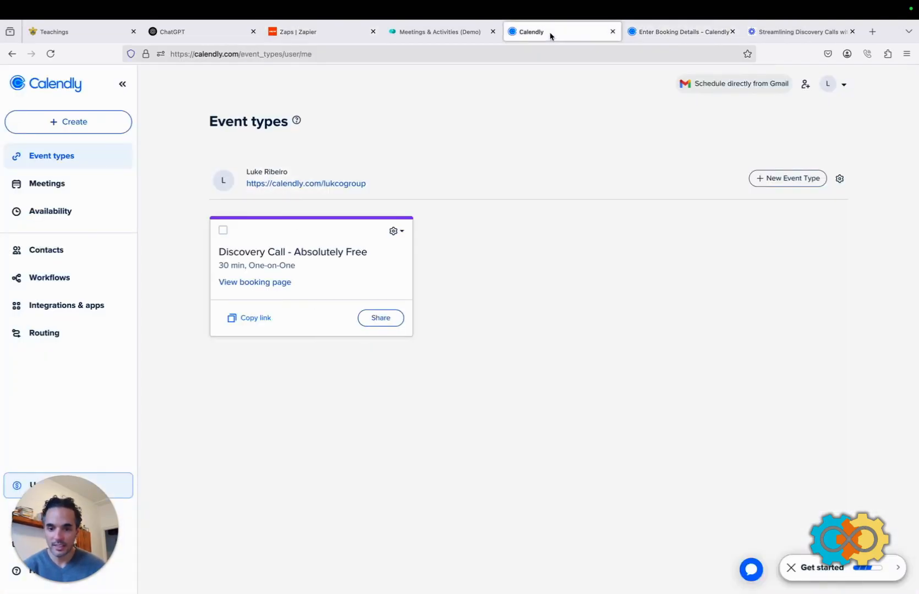
click(660, 33)
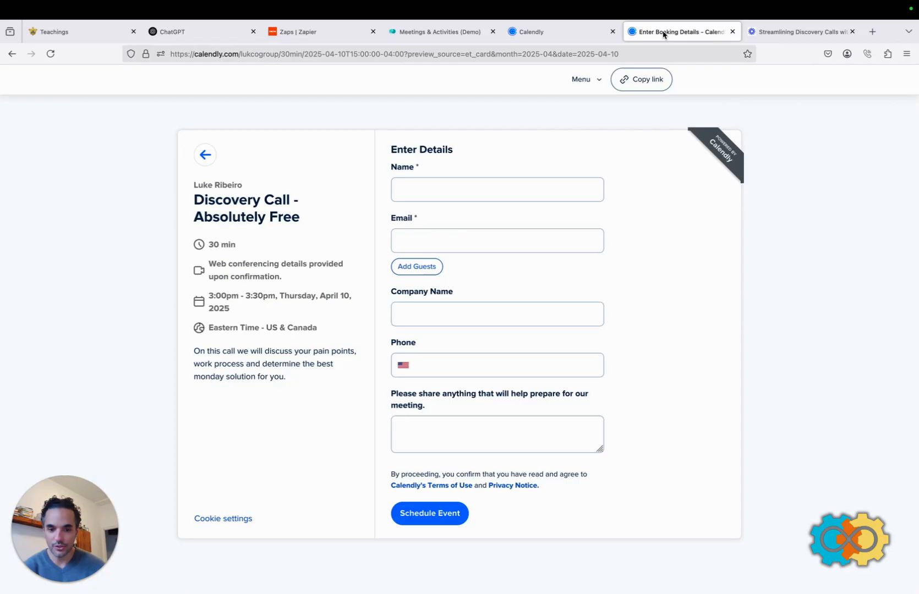
click(203, 156)
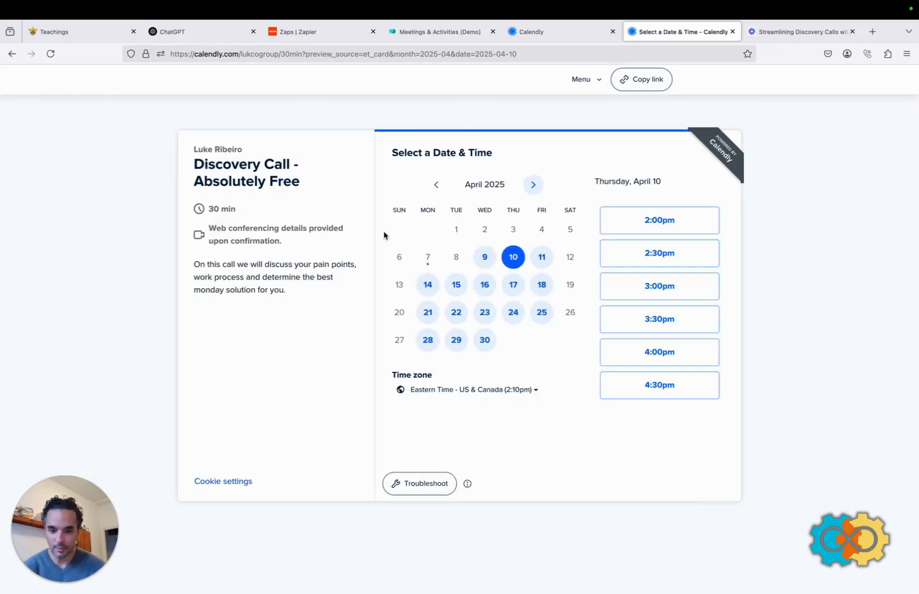
click(542, 260)
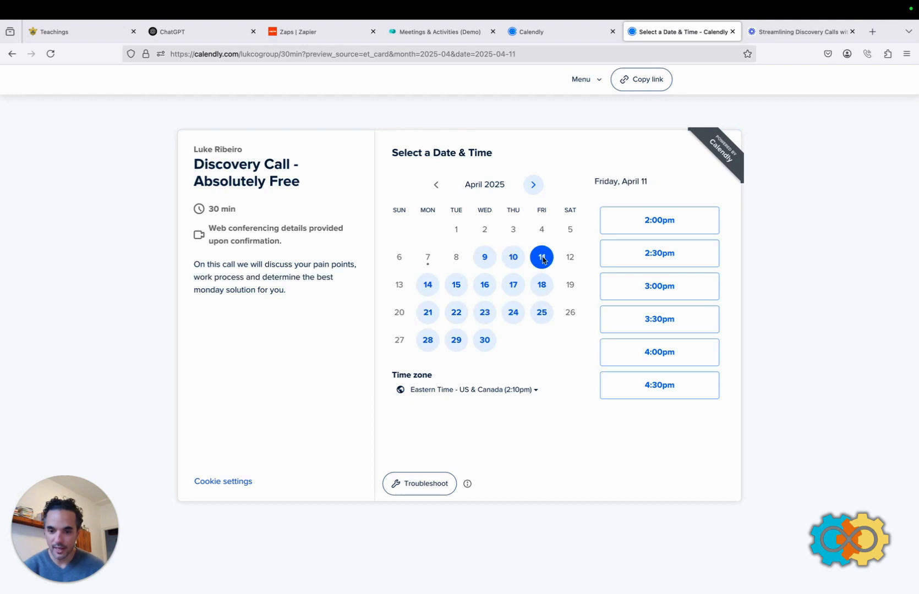
click(659, 293)
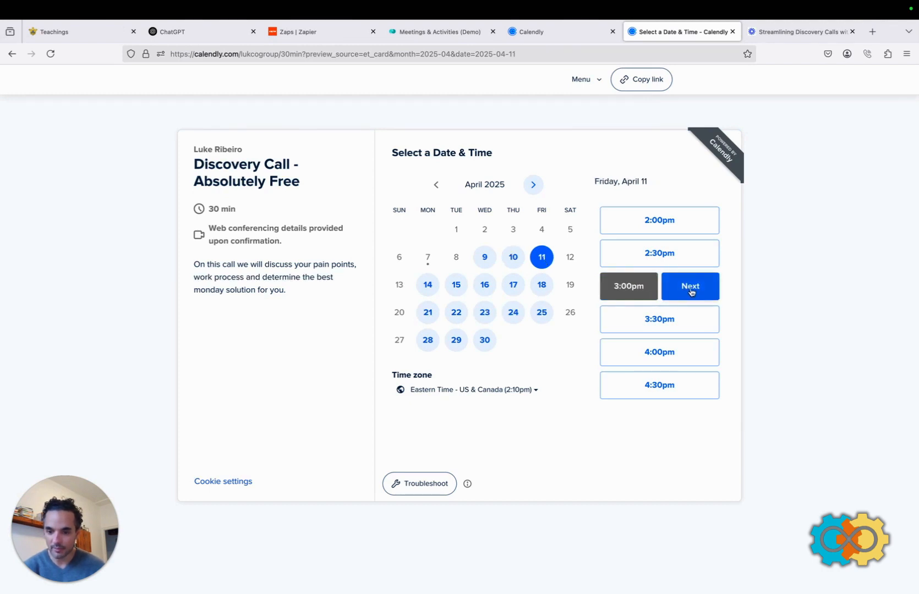
click(689, 292)
Enter the invitee's name, e-mail address and company name in the booking form.
click(417, 195)
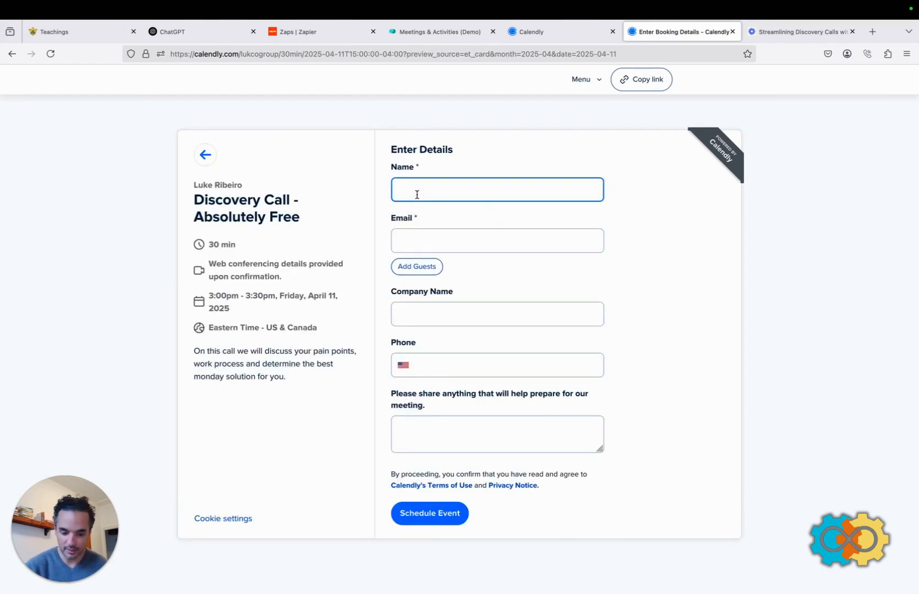
text(Luke Calendly)
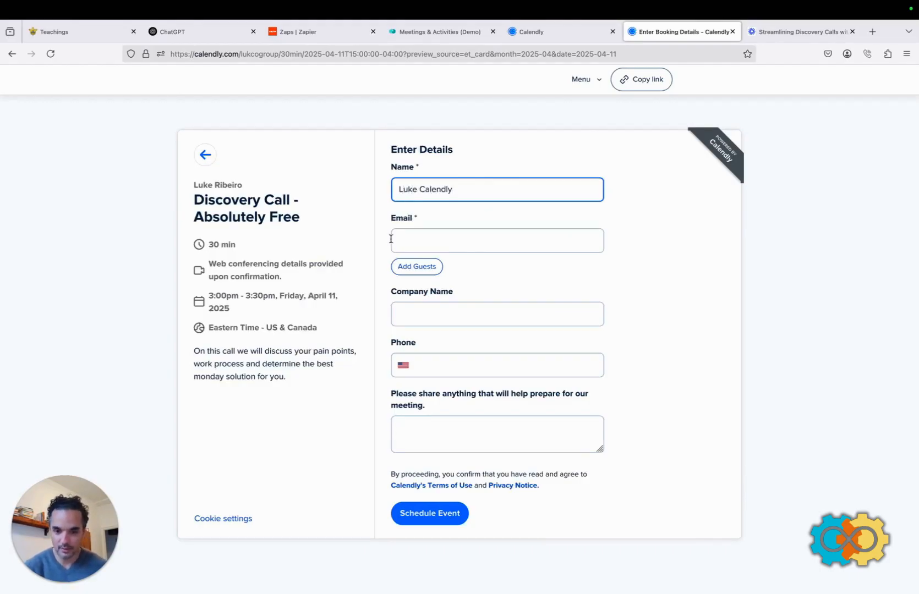
click(414, 243)
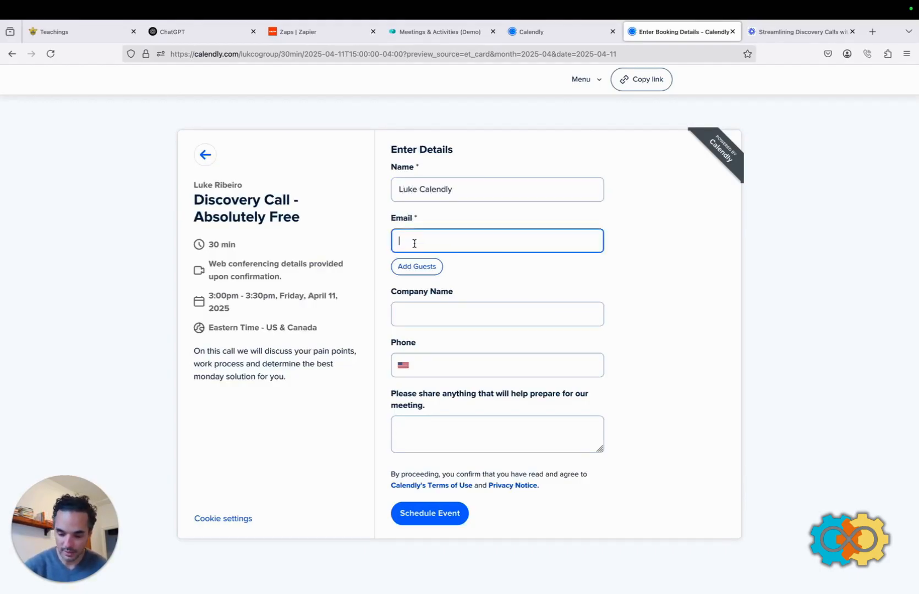
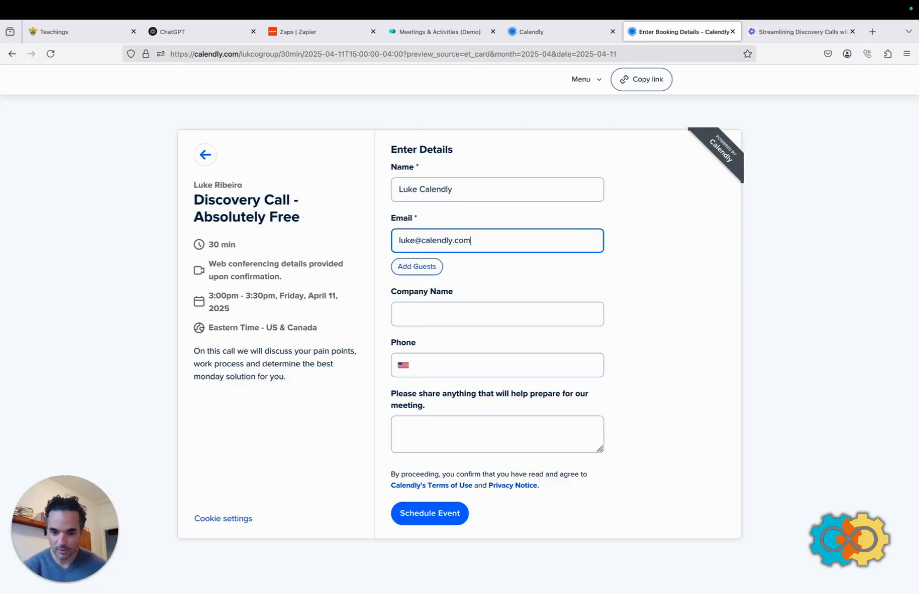
click(420, 309)
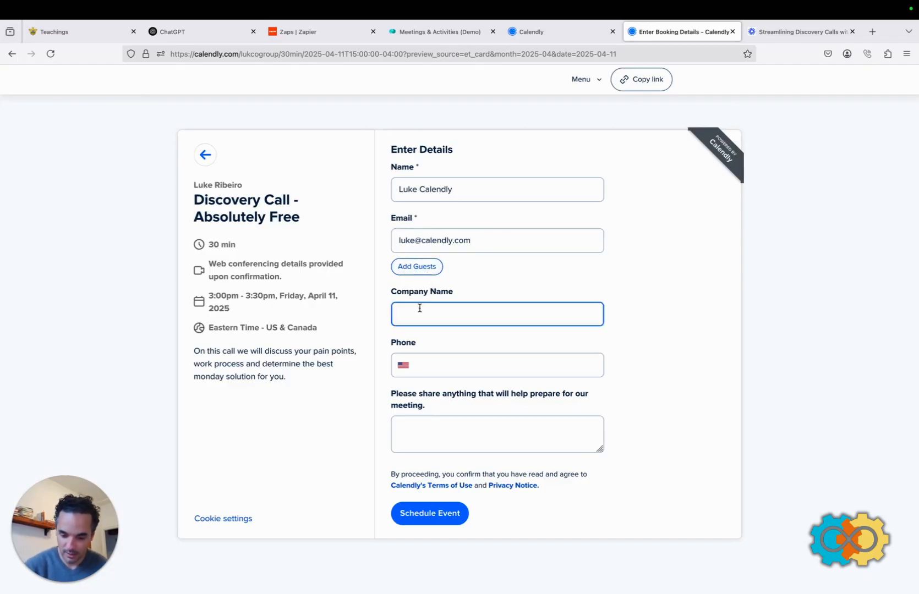
text(LukcoCale)
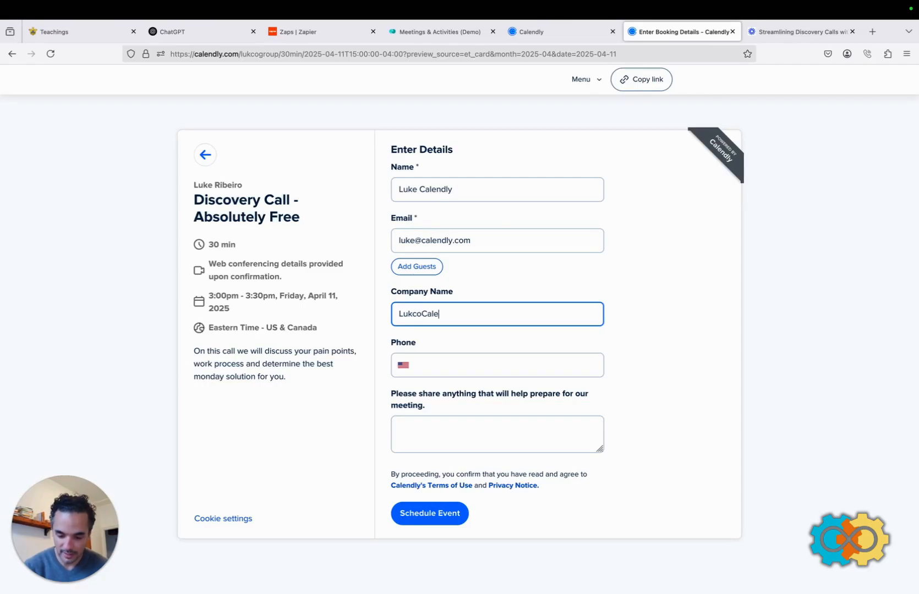
key(BackSpace)
key(BackSpace)
Add the phone number and a note asking how to use Zapier, then schedule the event.
click(432, 361)
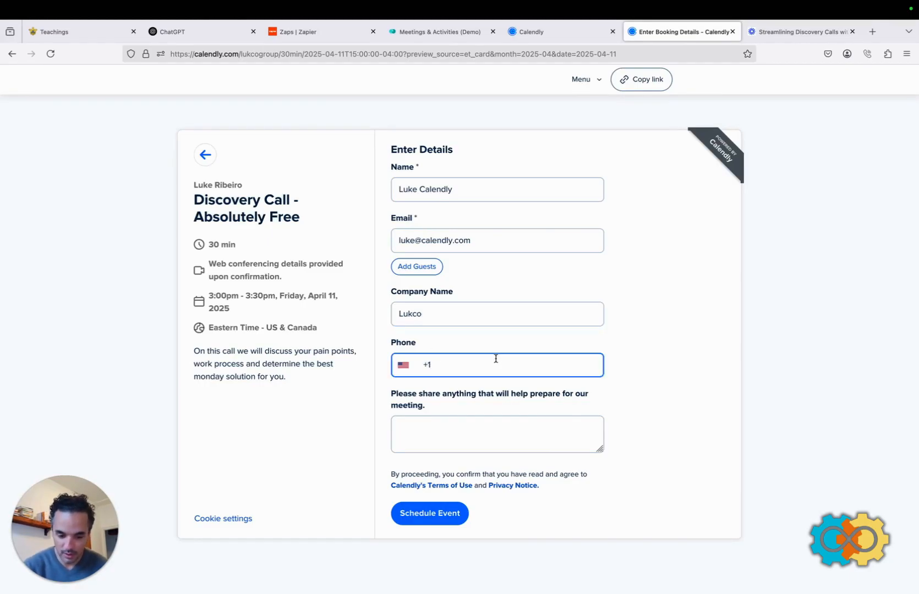
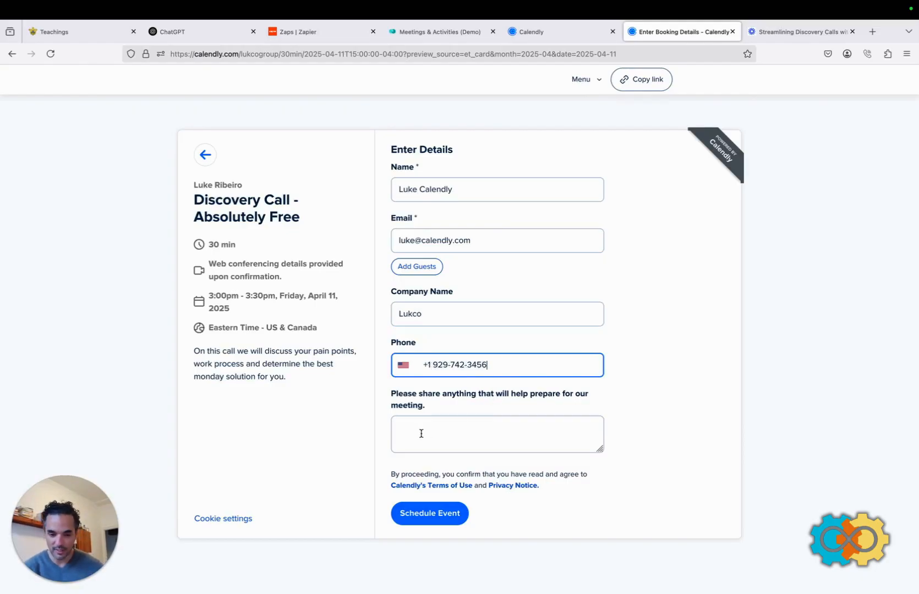
click(418, 433)
text(he)
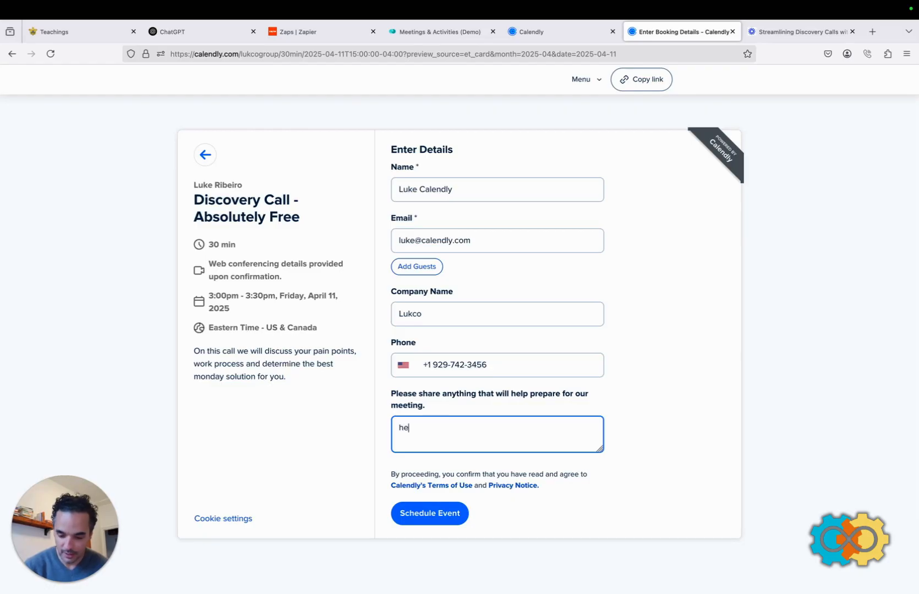
text(llo, I would like to )
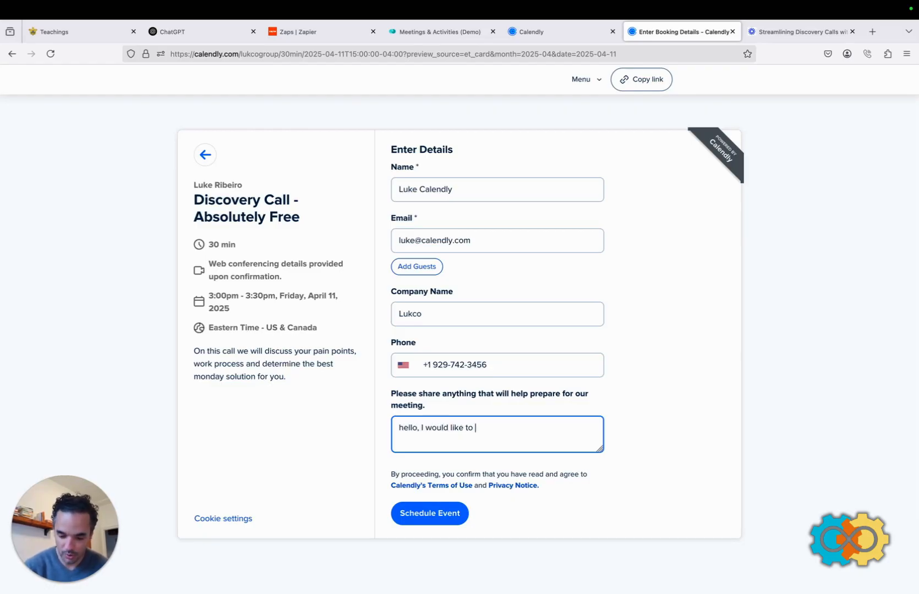
text(know how to us)
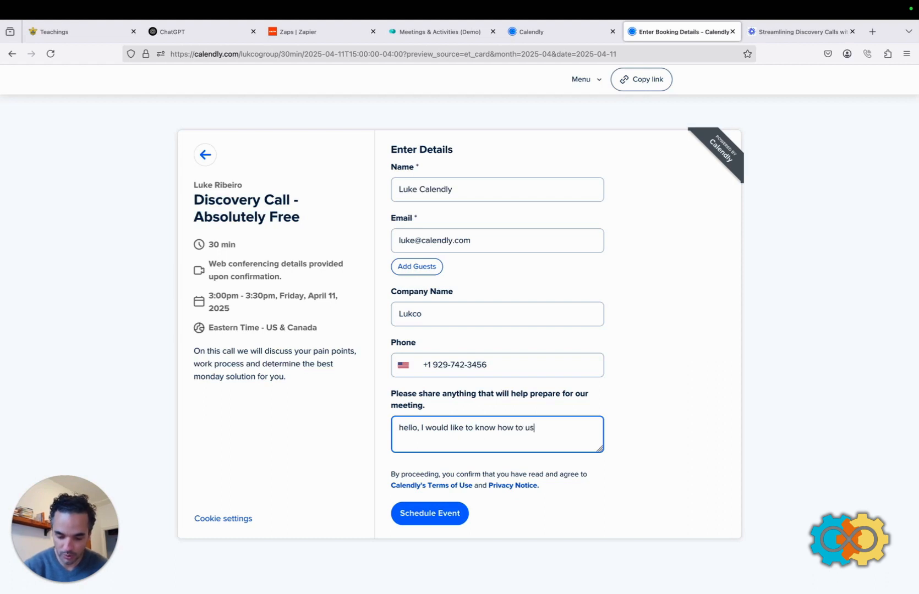
text(e Zapier. )
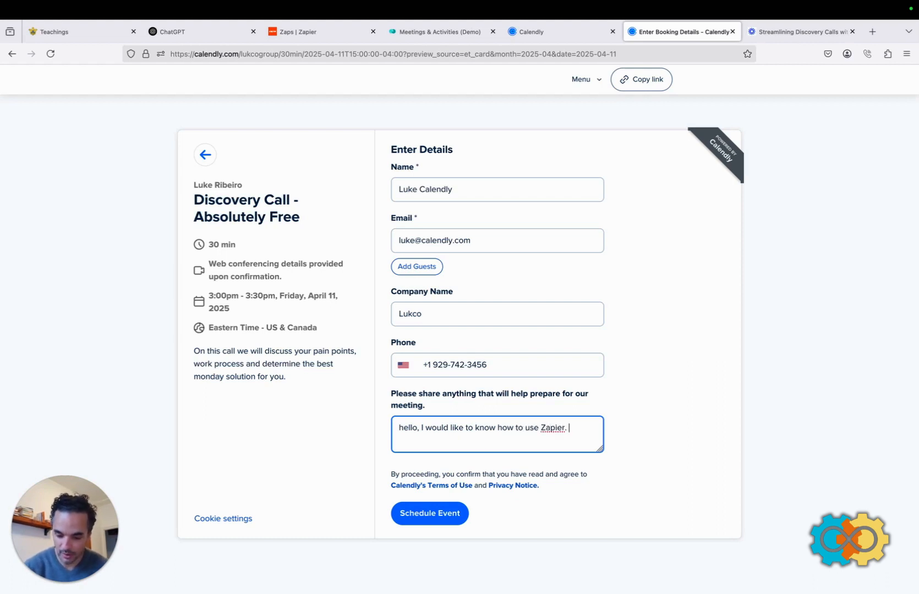
text(Please help)
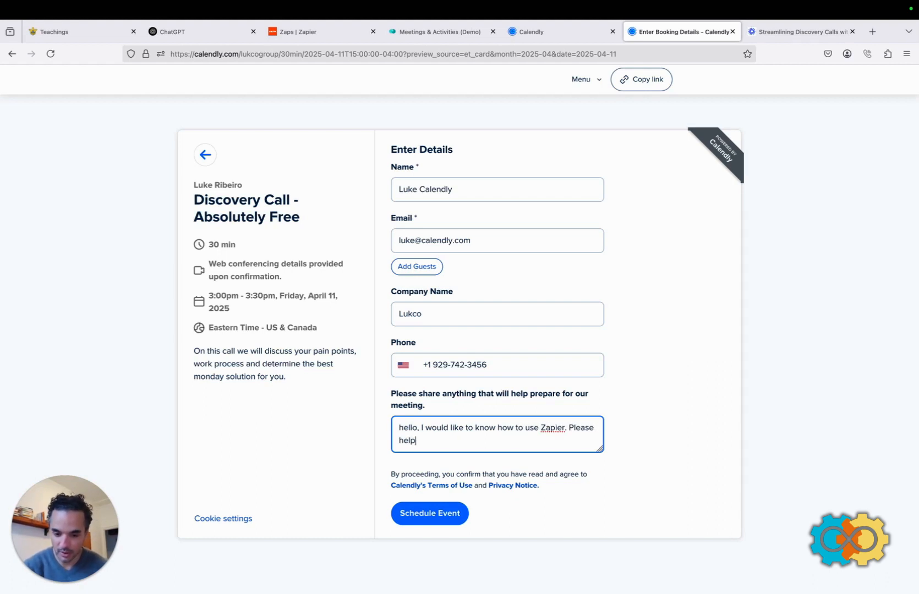
click(417, 513)
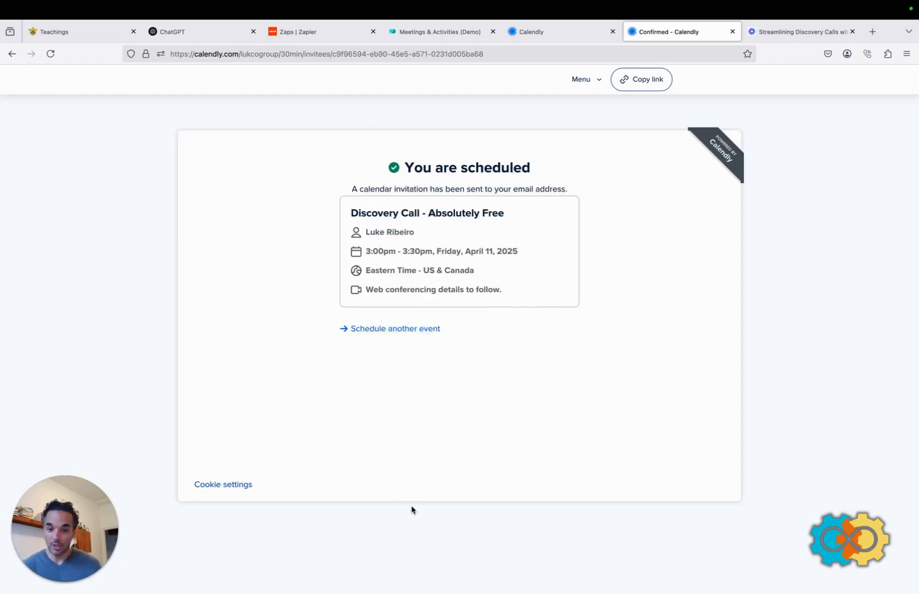
Switch to the Meetings & Activities (Demo) board and show its activity and contact columns.
click(424, 34)
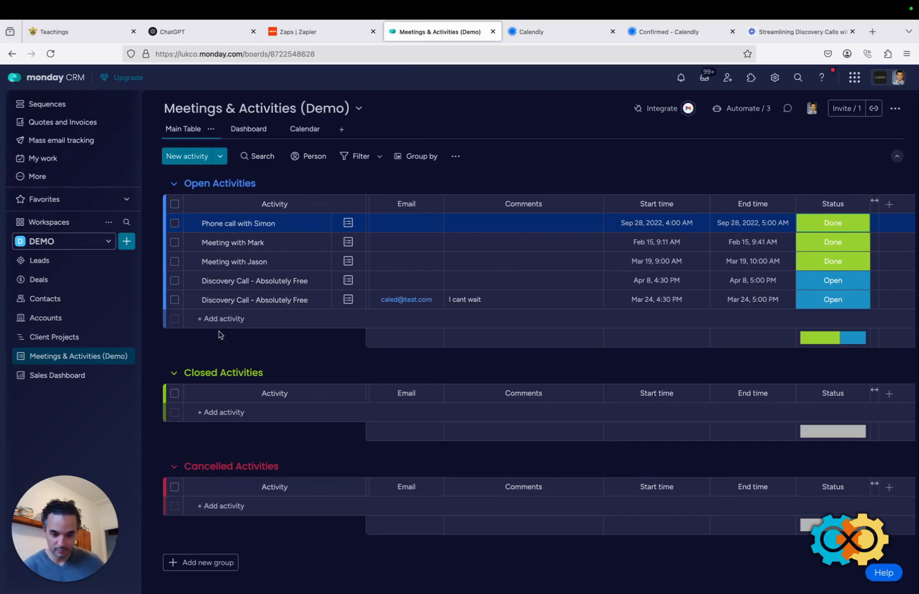
click(115, 367)
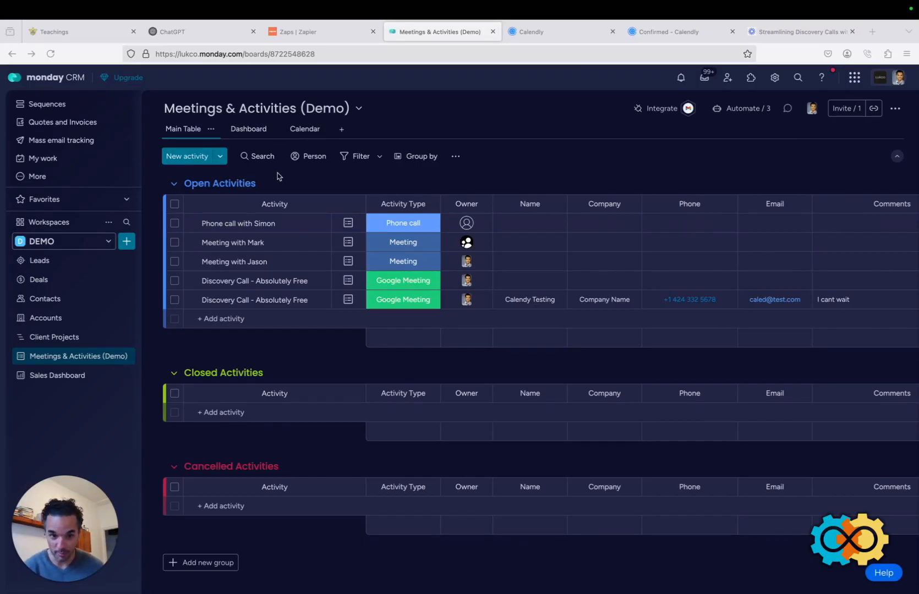
Turn on the Calendly to Monday.com Zap from the Zaps list, then return to Calendly's confirmation page.
click(318, 33)
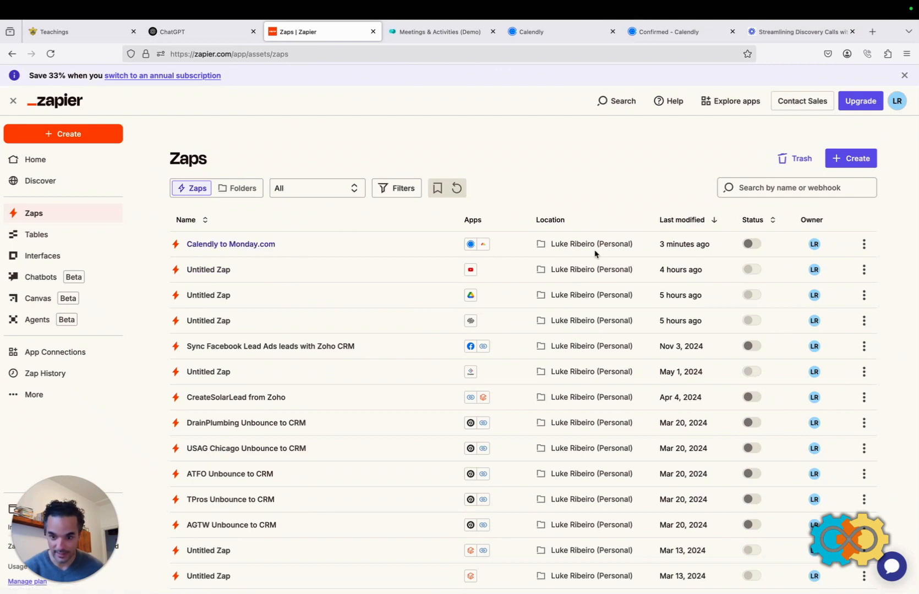
click(751, 245)
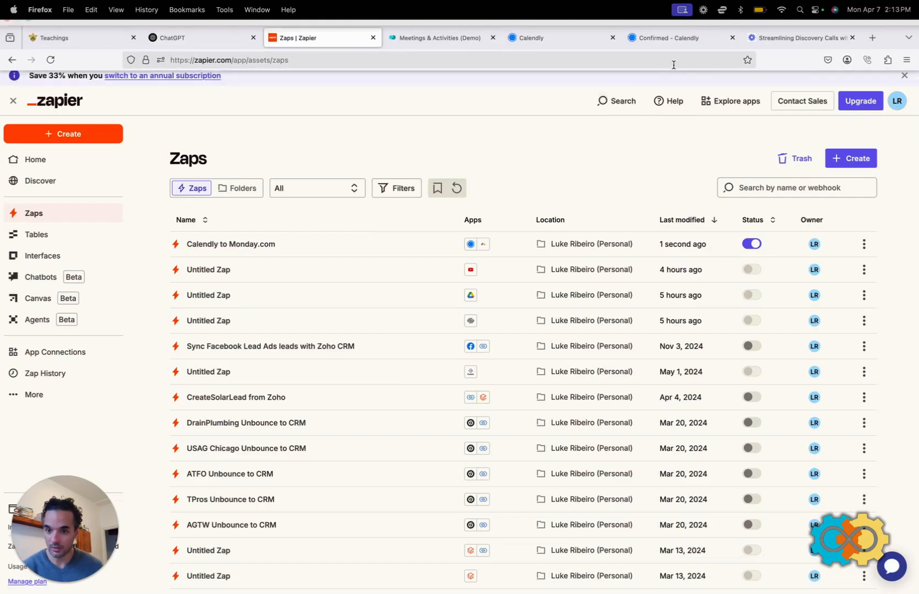
click(672, 33)
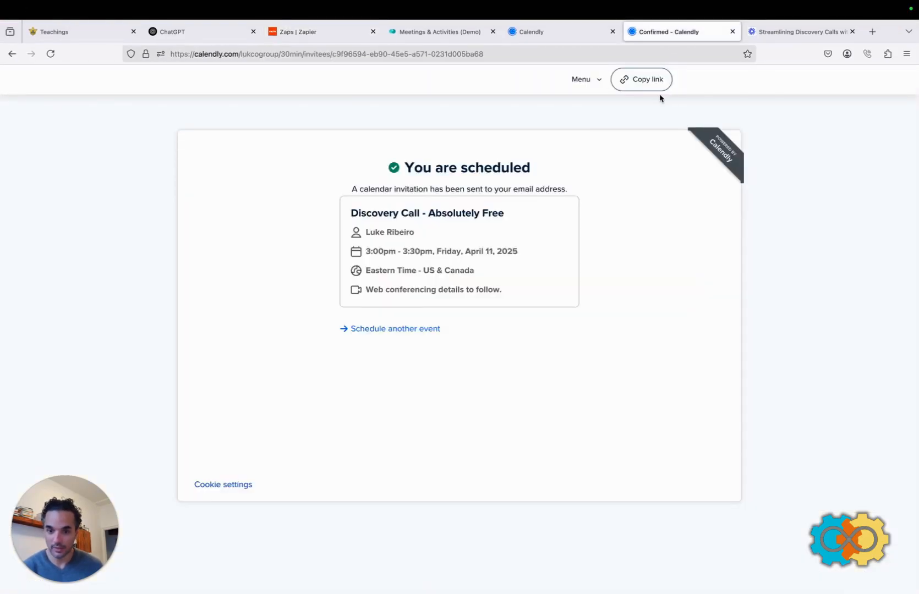
Open the Discovery Call booking page from Calendly's Event types overview.
click(12, 54)
click(553, 32)
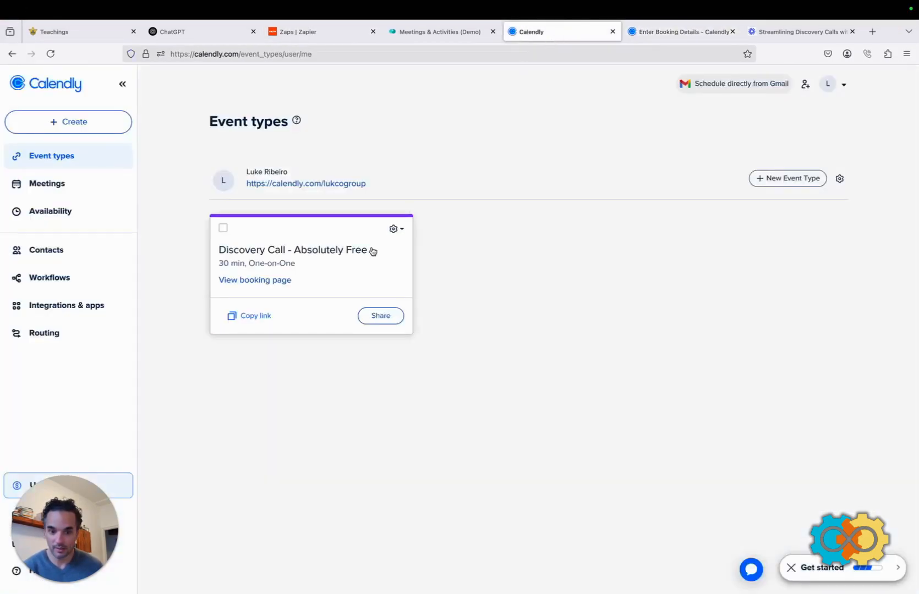
click(256, 282)
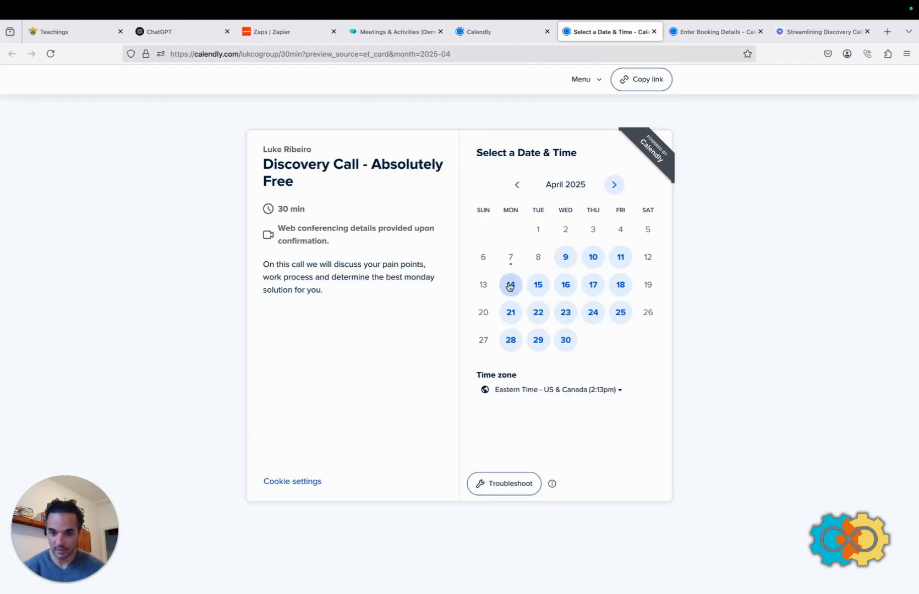
click(275, 33)
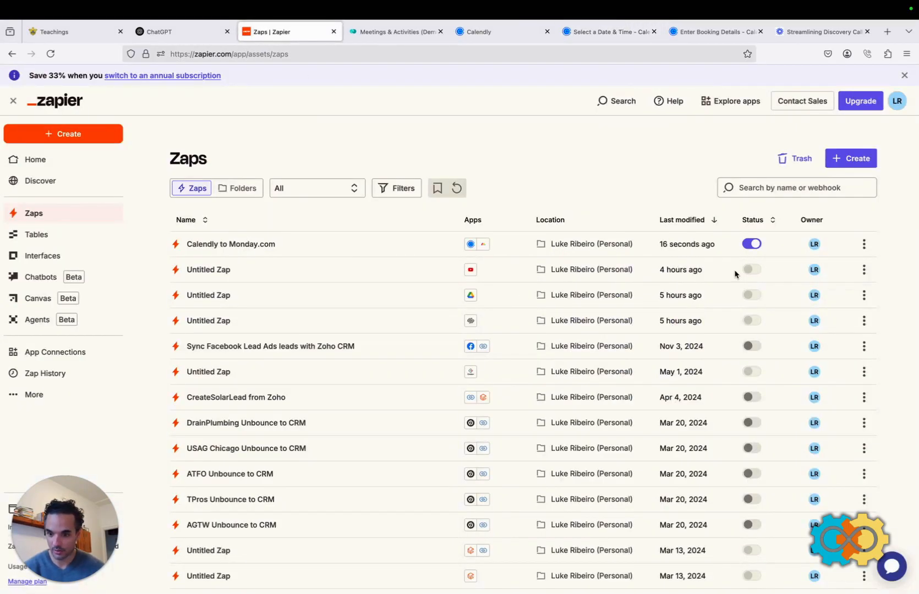
click(630, 41)
click(799, 33)
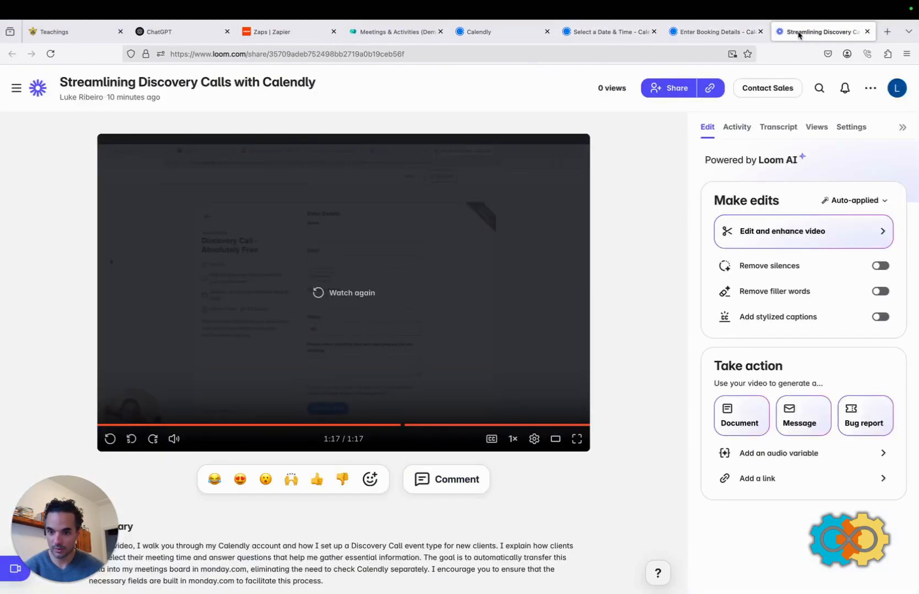
click(731, 33)
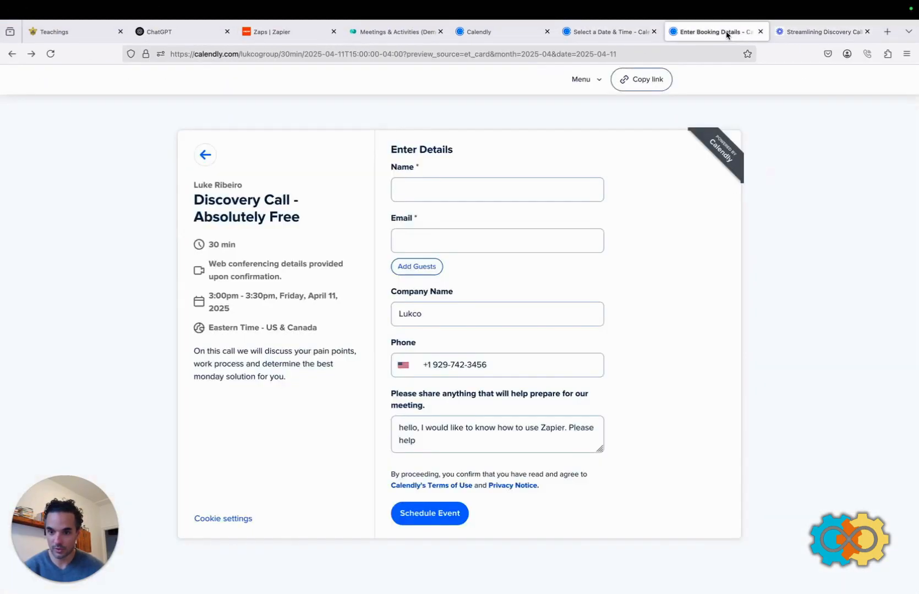
click(572, 41)
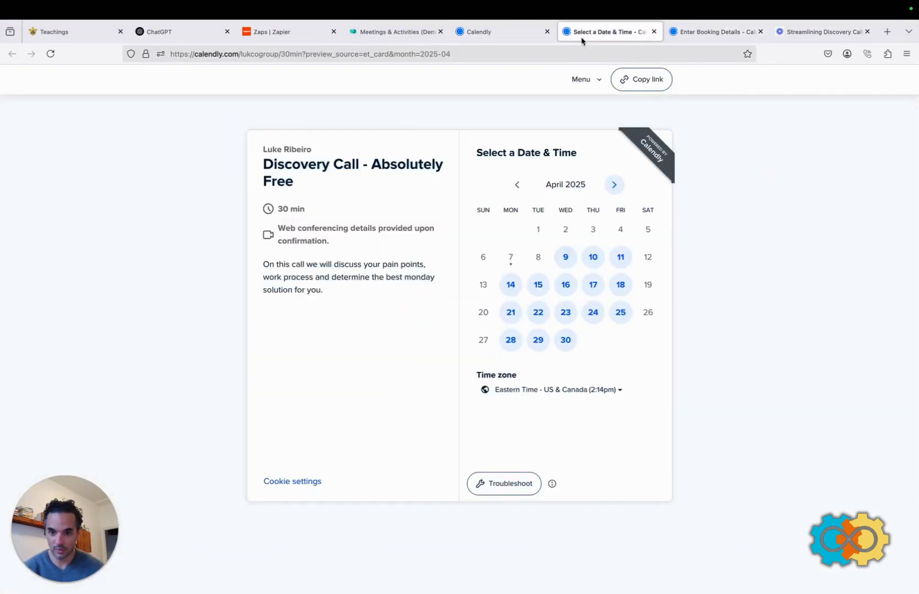
Choose Monday, April 14 at 3:00pm and bring up the blank booking details form.
click(509, 286)
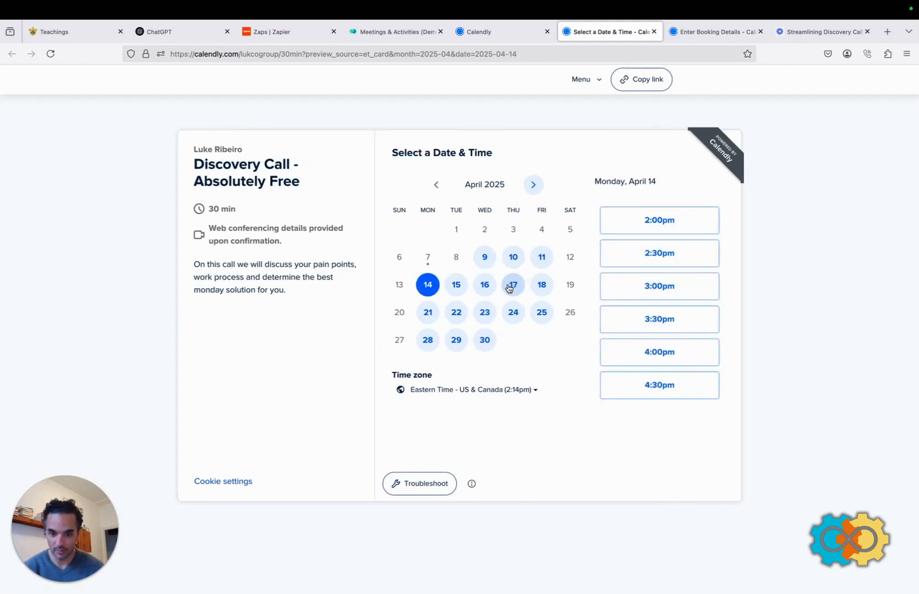
click(663, 293)
click(689, 290)
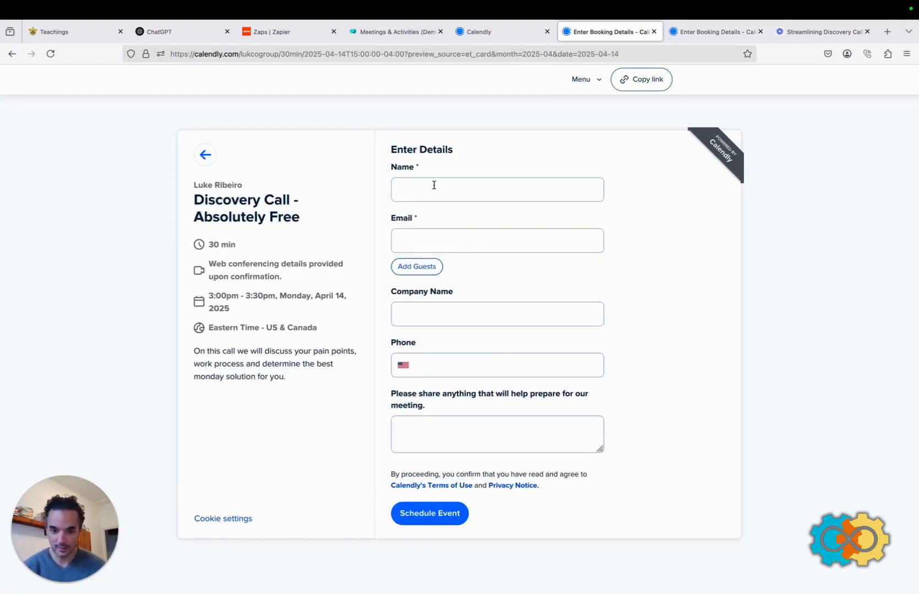
click(432, 187)
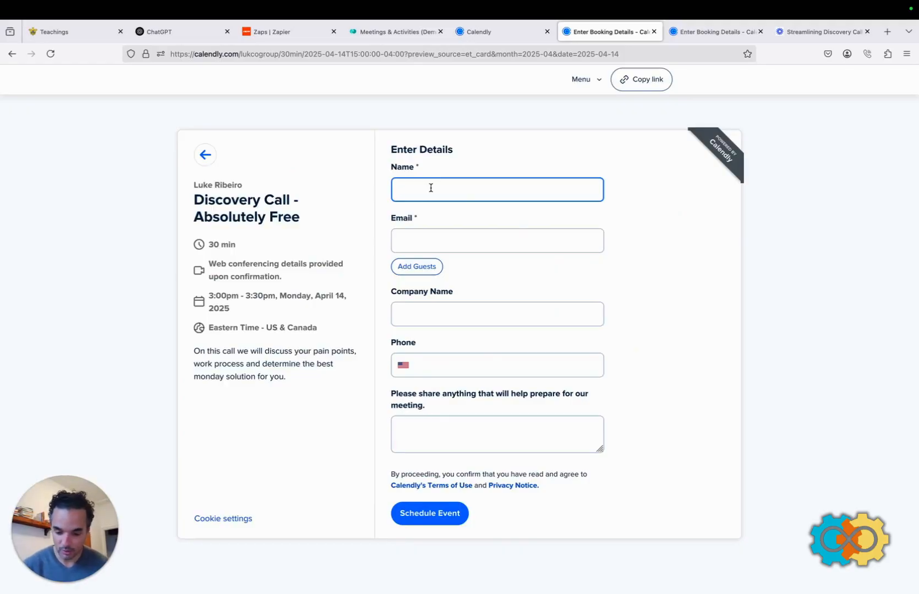
Fill in the second test invitee's name, e-mail, company and phone number.
text(Luke)
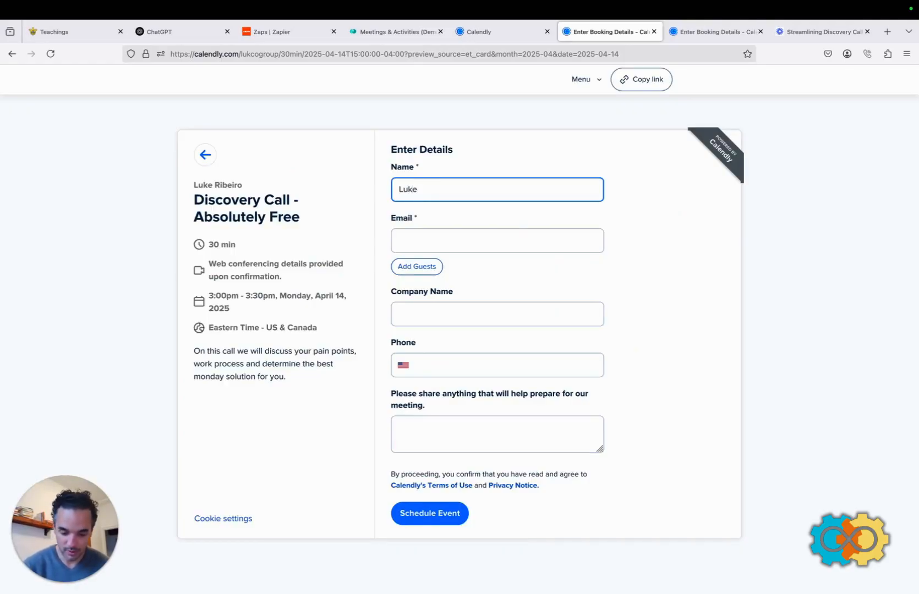
text(Second)
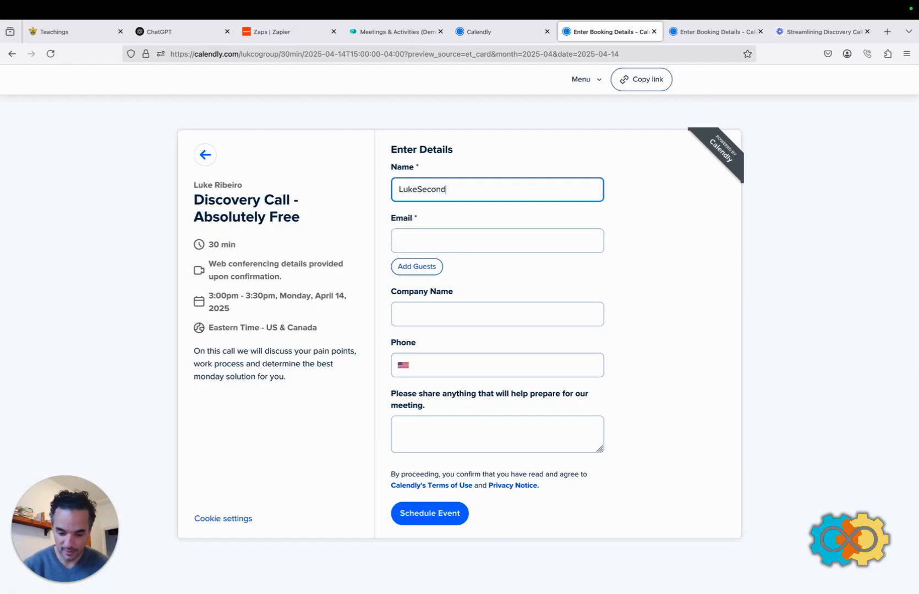
text(Test)
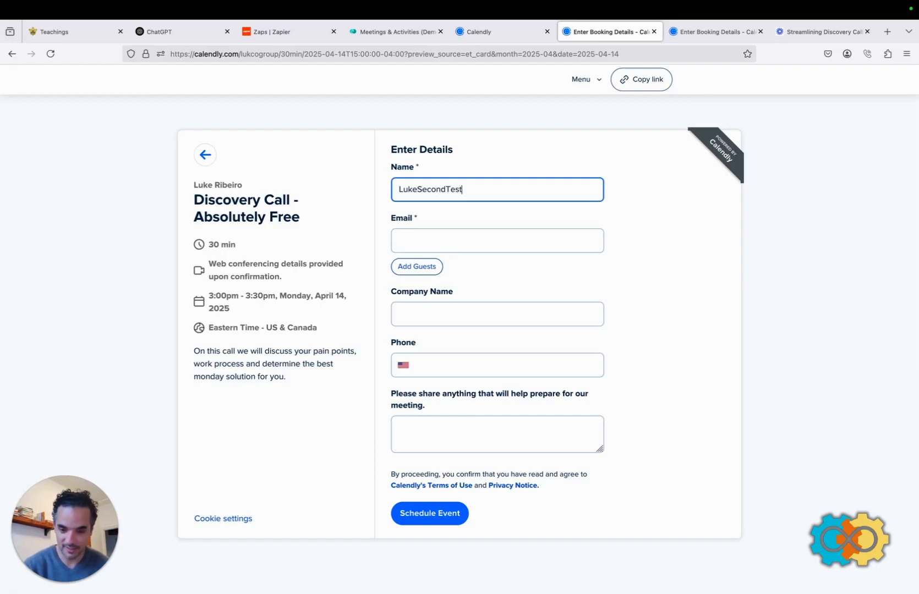
click(408, 240)
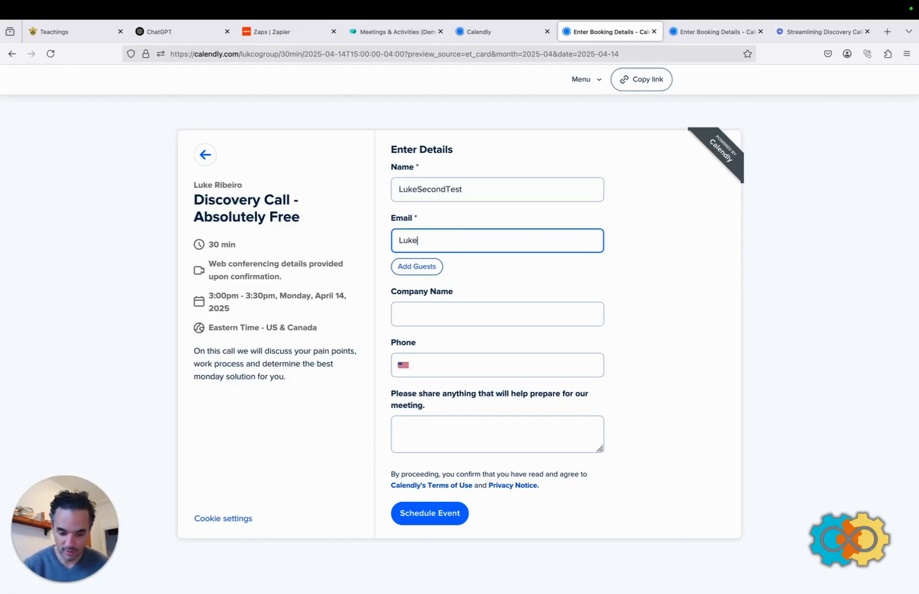
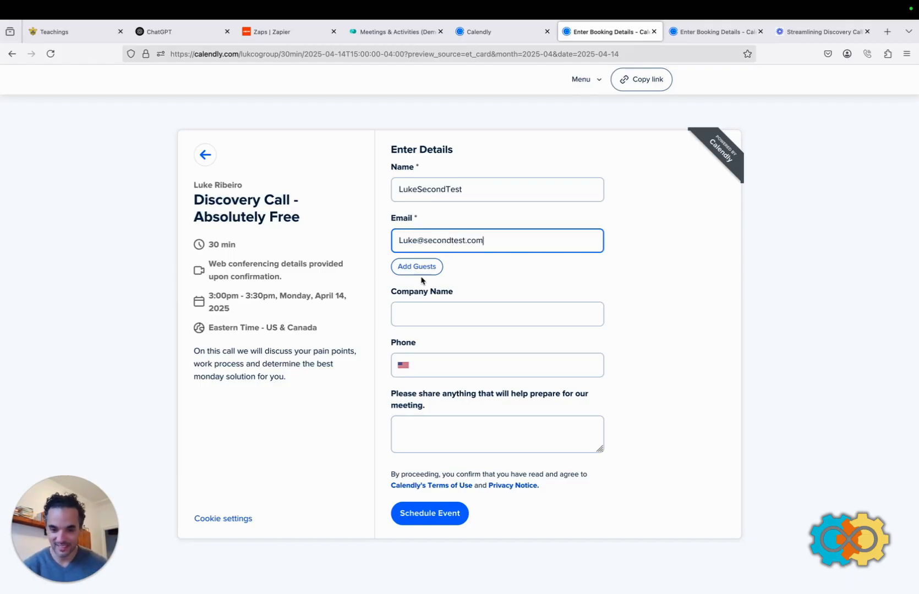
click(420, 316)
text(LukeSecond)
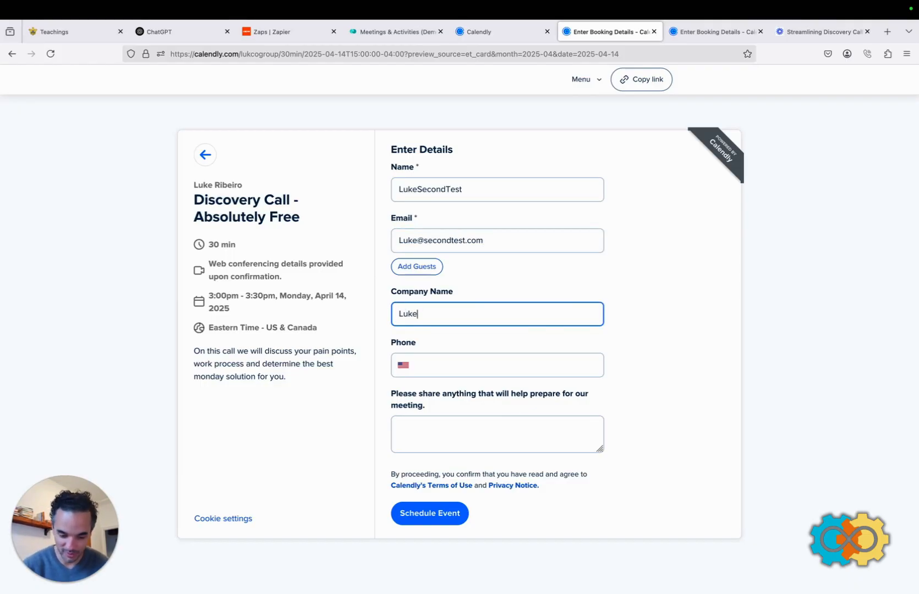
click(437, 363)
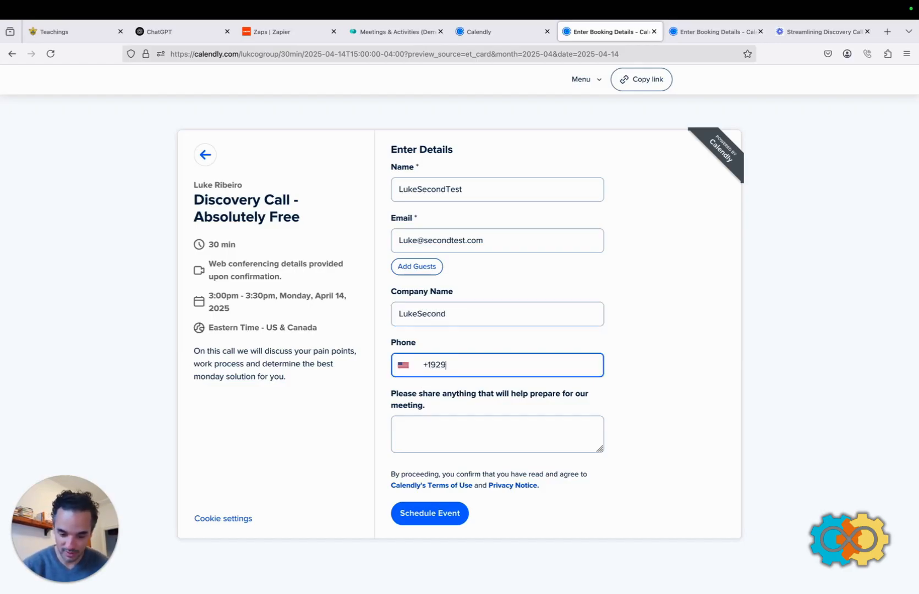
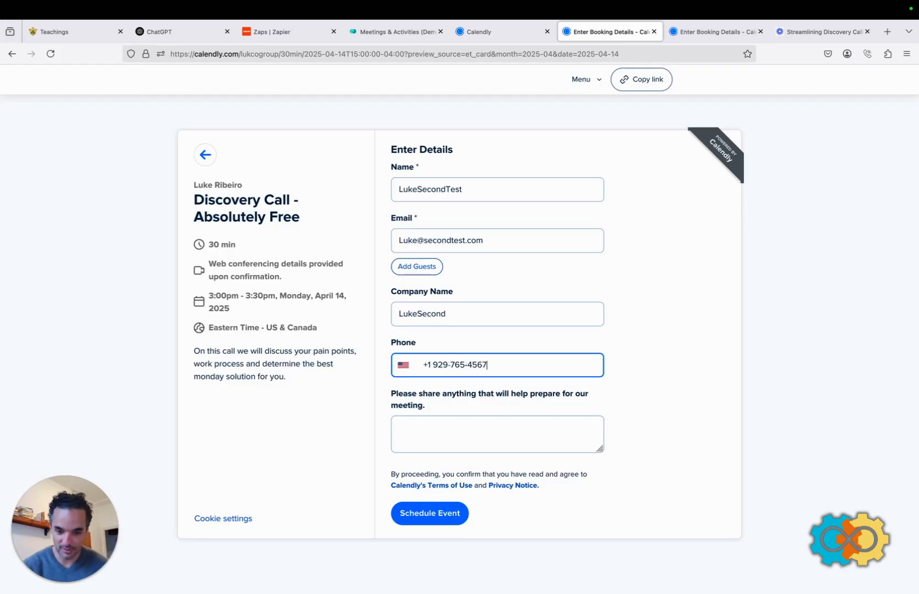
Add a note asking for help understanding the process and schedule the booking.
click(415, 429)
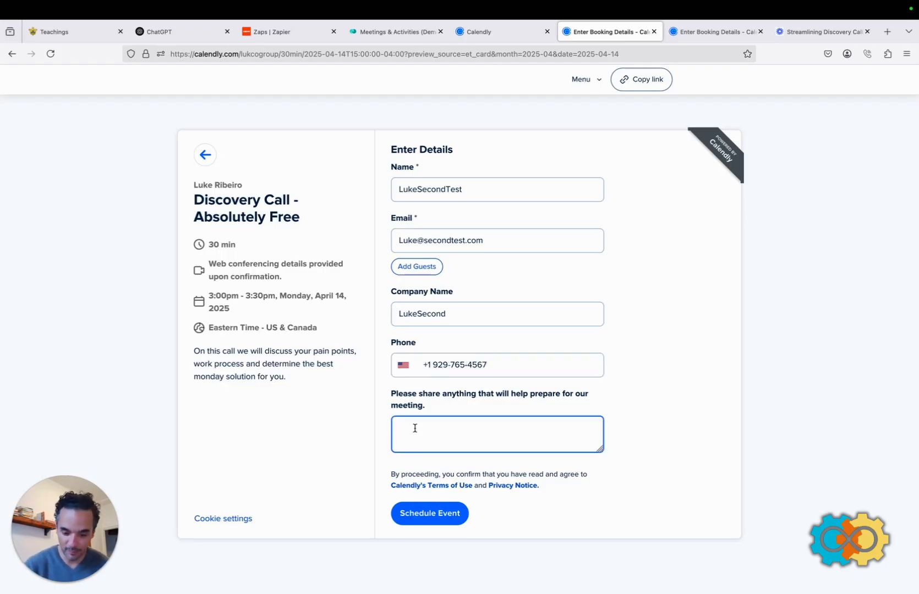
text(This is my seco)
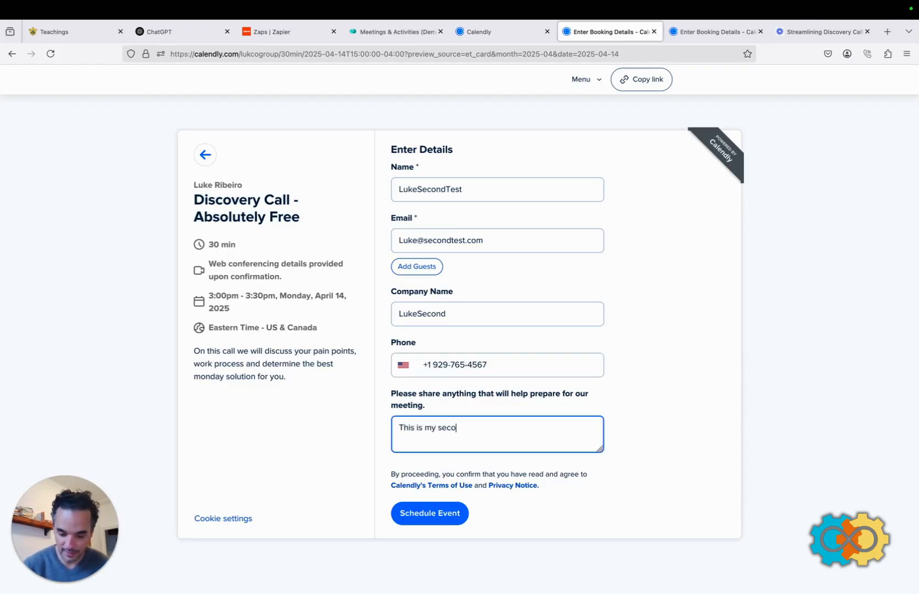
text(nd test for )
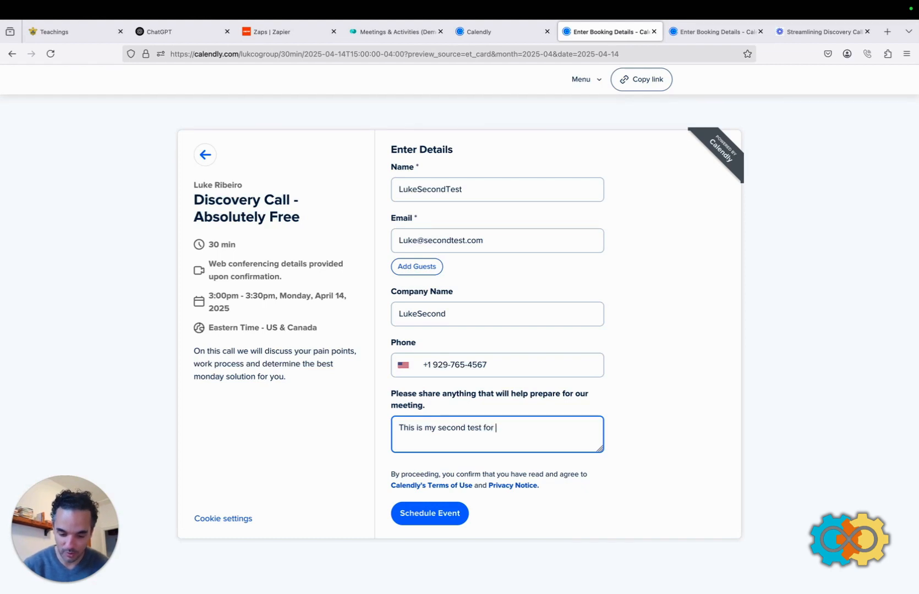
text(Zapier. P)
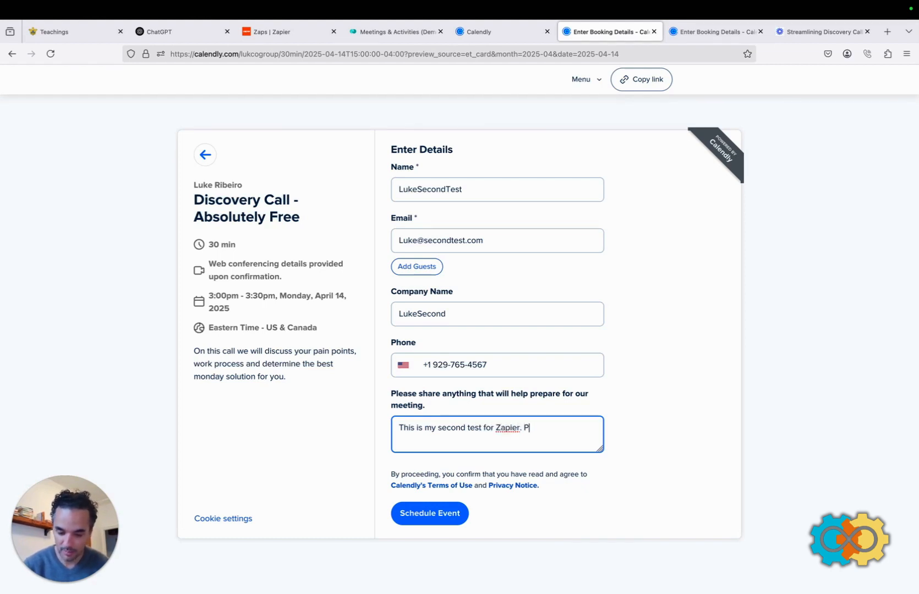
text(lease help )
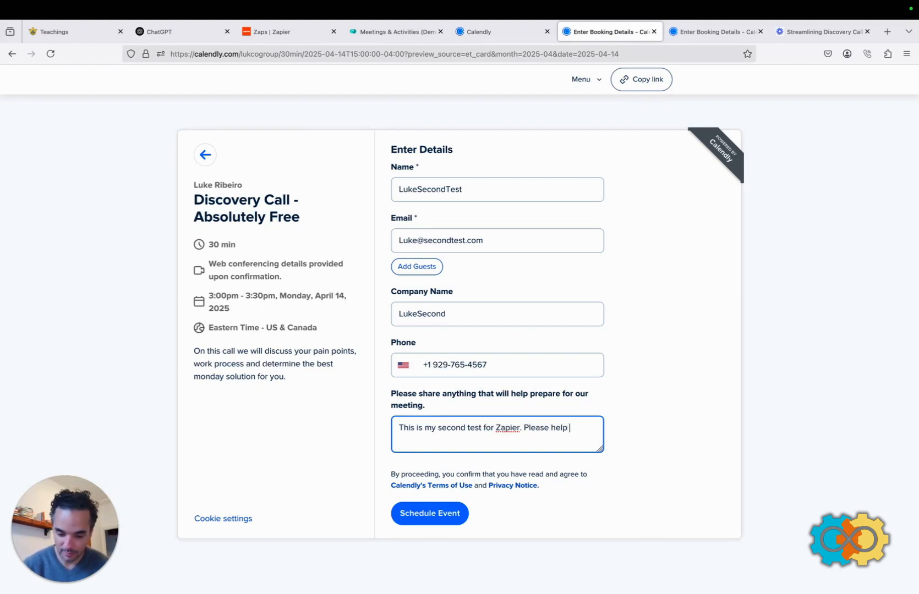
text(me underdstand t)
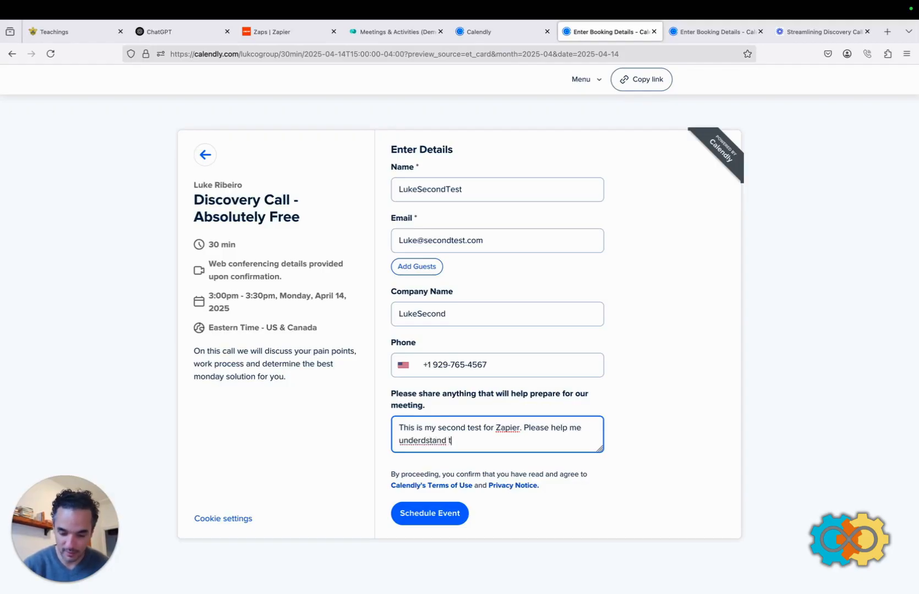
text(he process.)
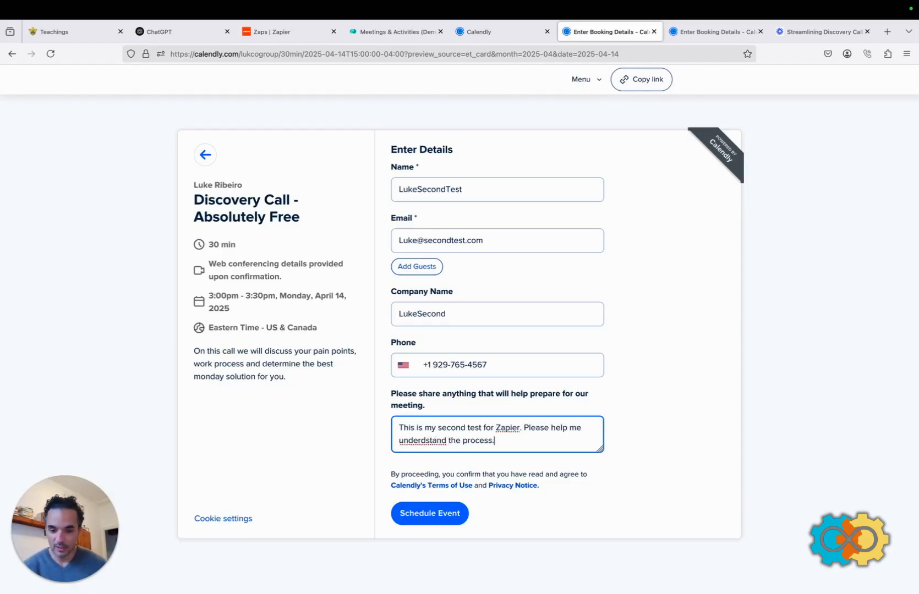
click(419, 515)
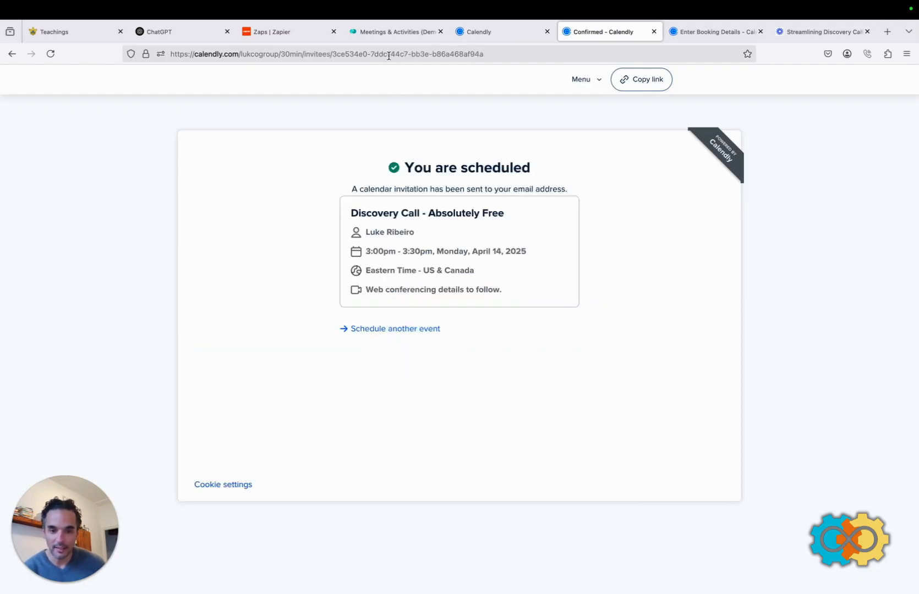
click(386, 34)
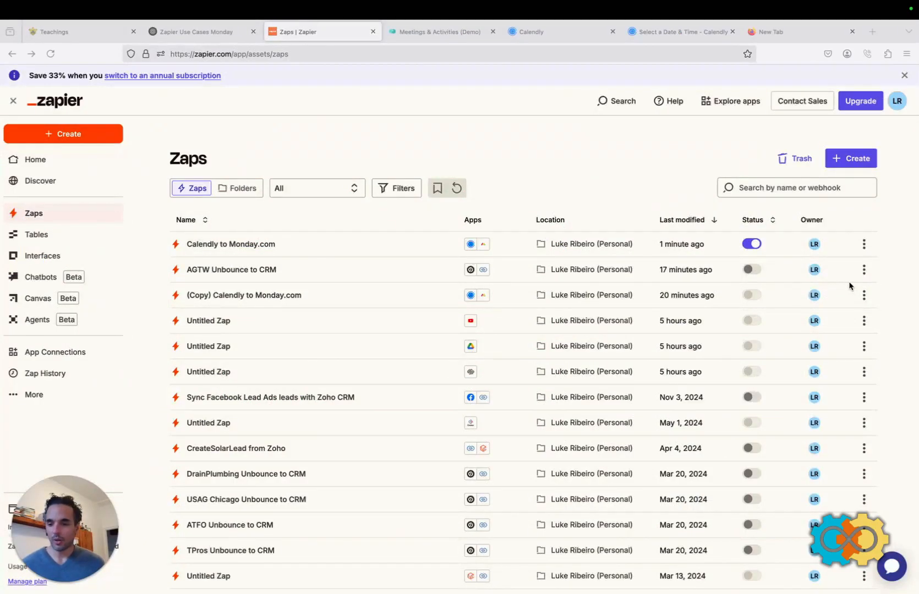
Confirm the Calendly to Monday.com Zap is on, then return to Calendly's Discovery Call page.
click(538, 32)
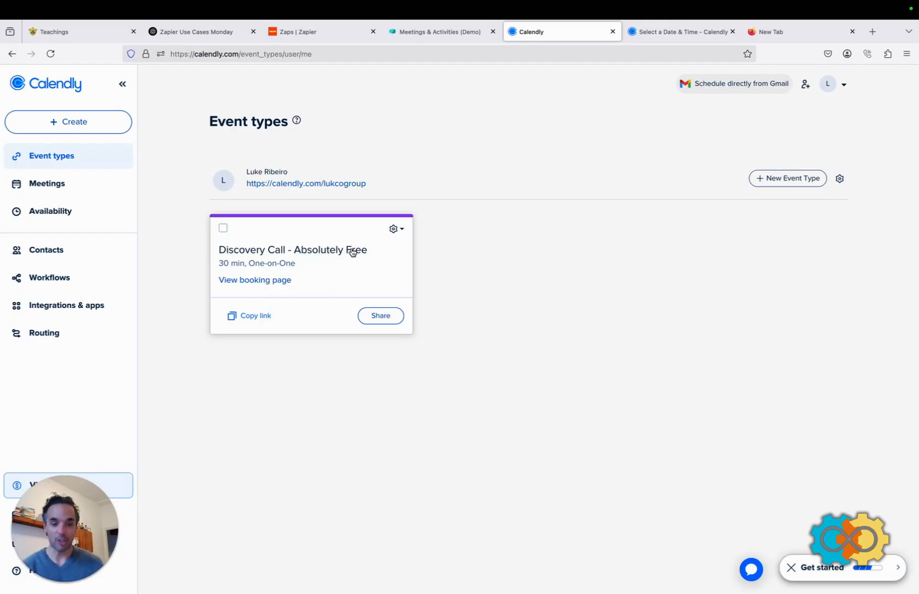
click(315, 33)
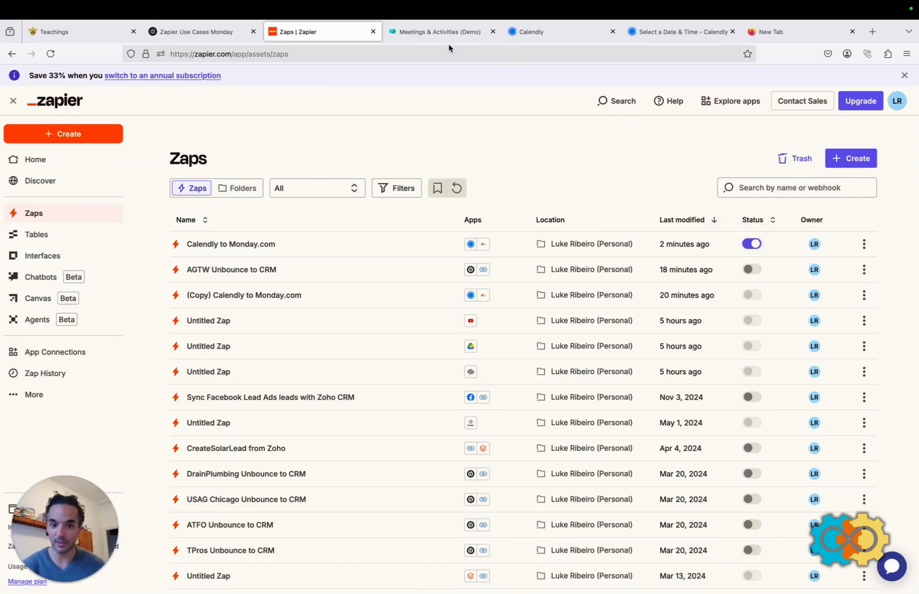
click(545, 31)
click(669, 33)
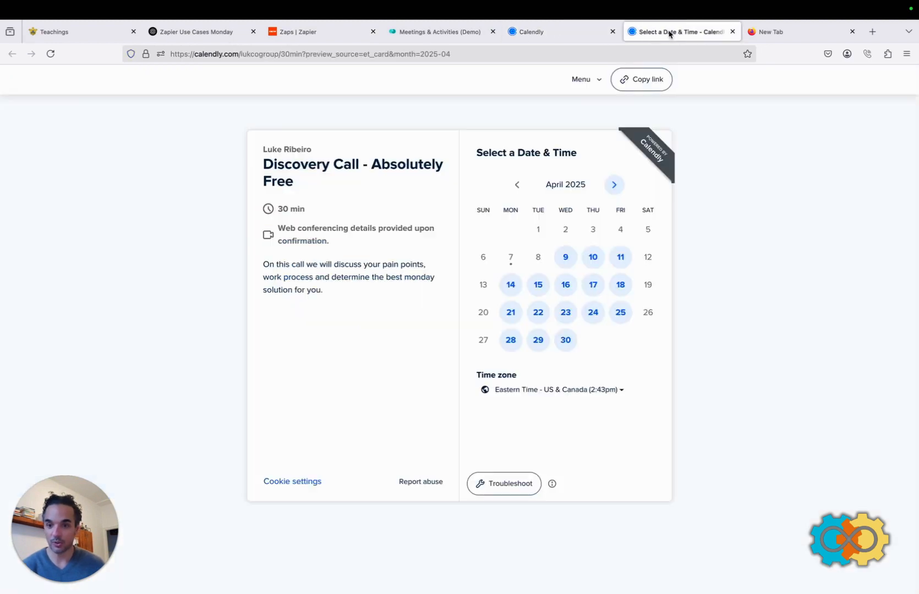
Choose the 4:00pm slot on Monday, April 14 for the Discovery Call.
click(509, 286)
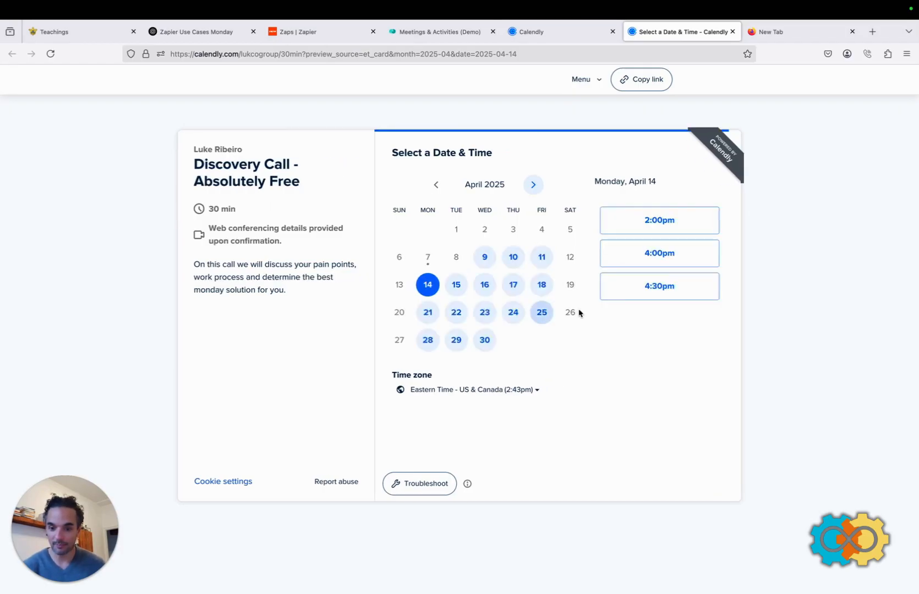
click(670, 258)
click(698, 258)
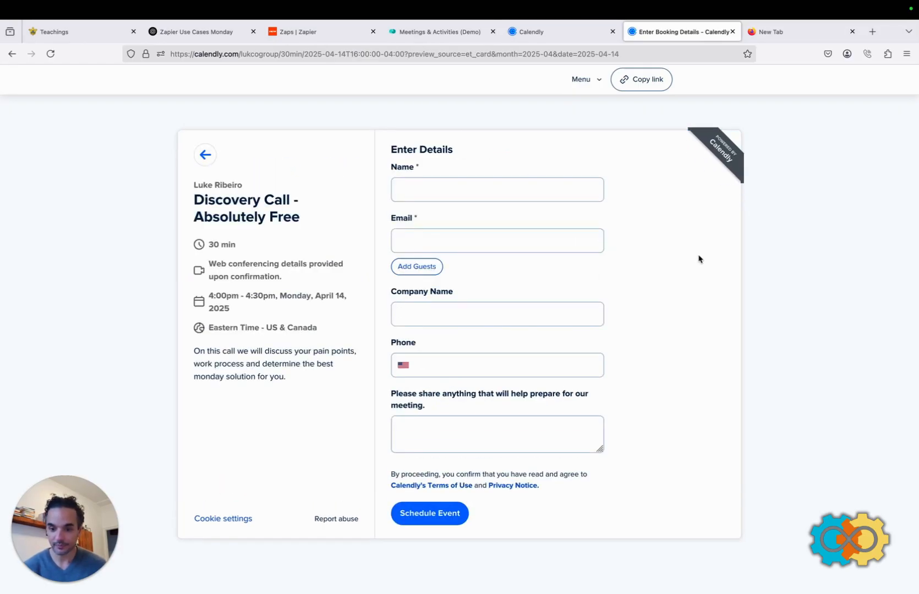
Fill in the third test invitee's name, e-mail, company and phone number.
click(442, 182)
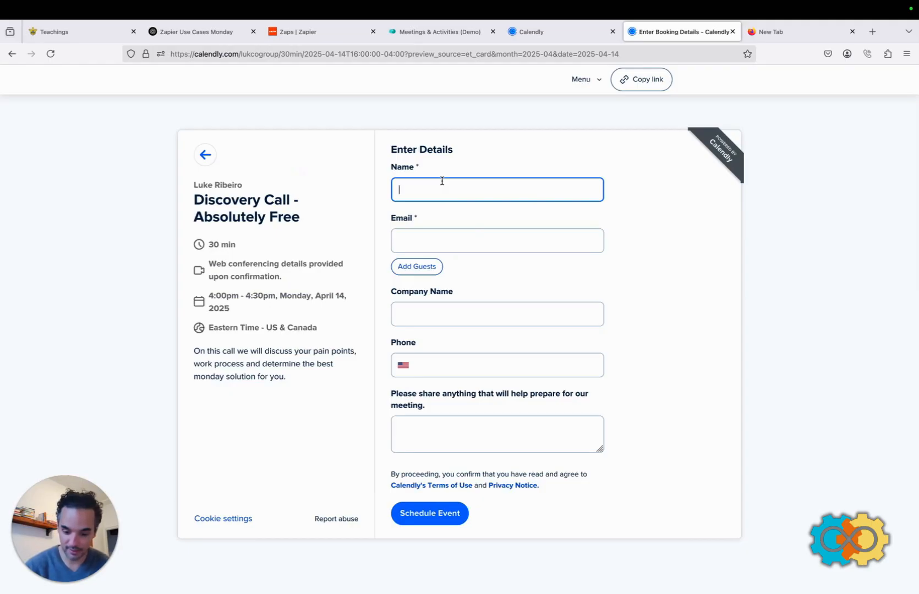
text(Lukethird)
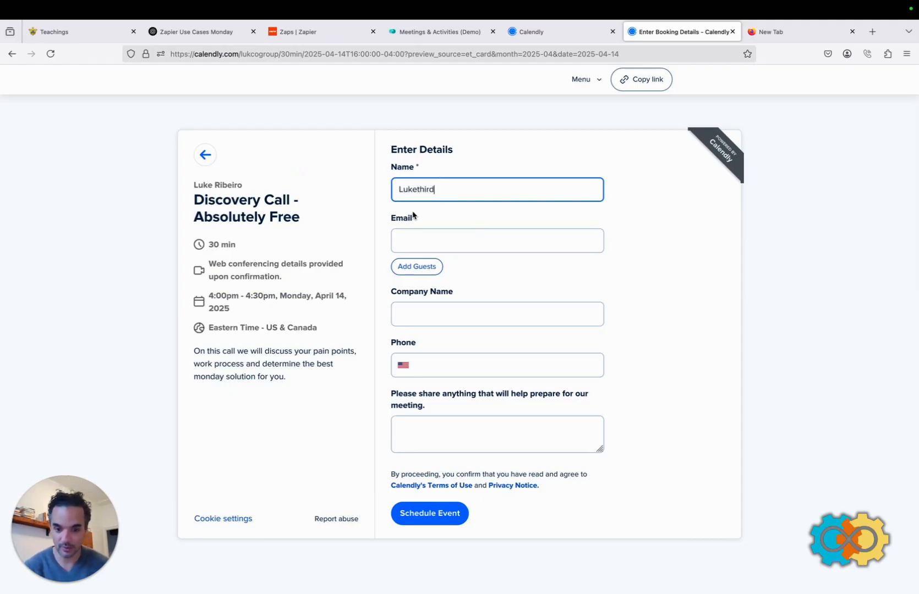
click(412, 242)
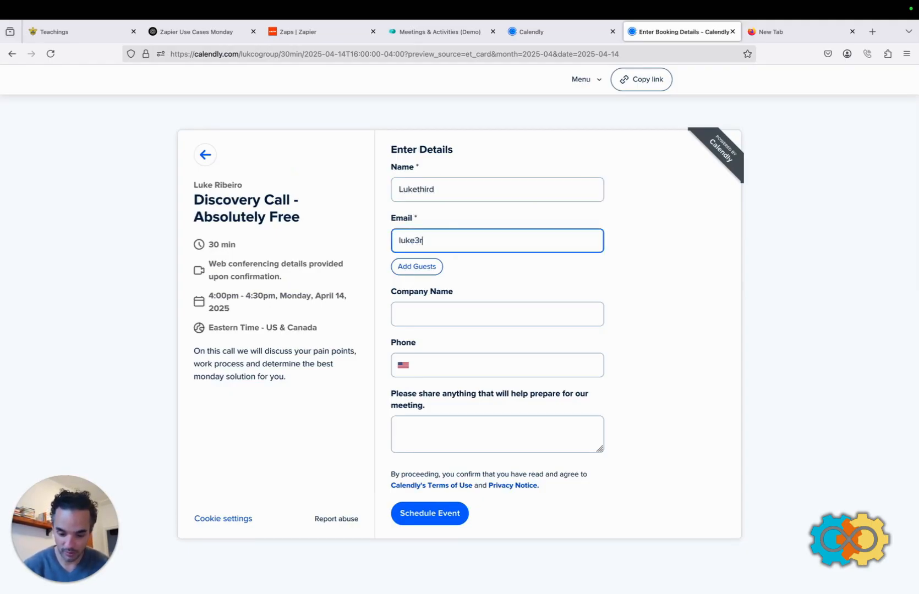
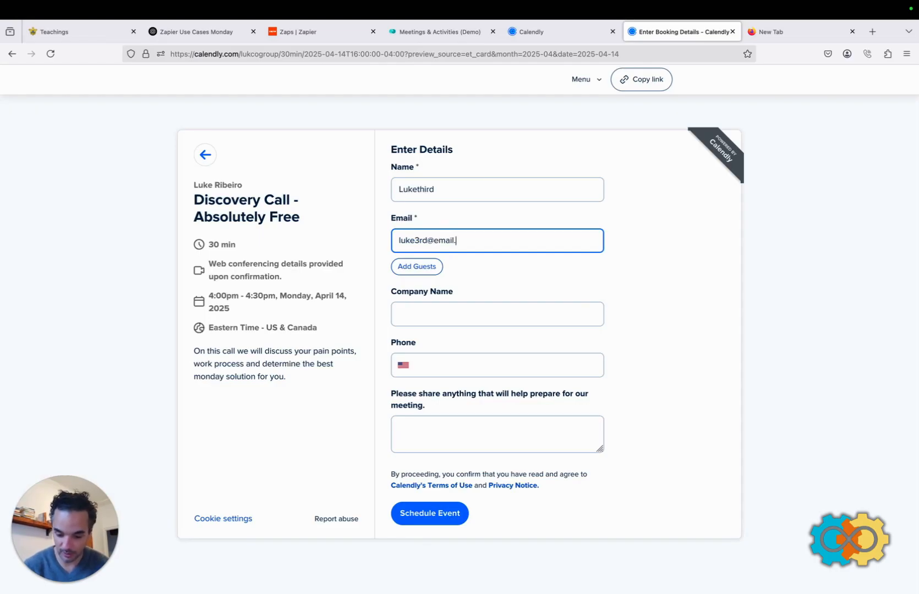
click(417, 315)
text(L)
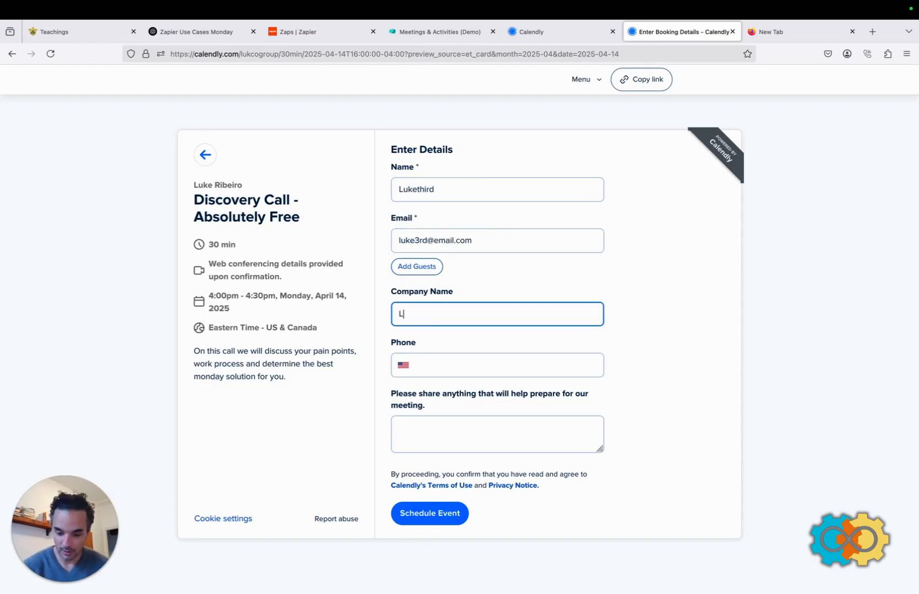
text(uke3rd)
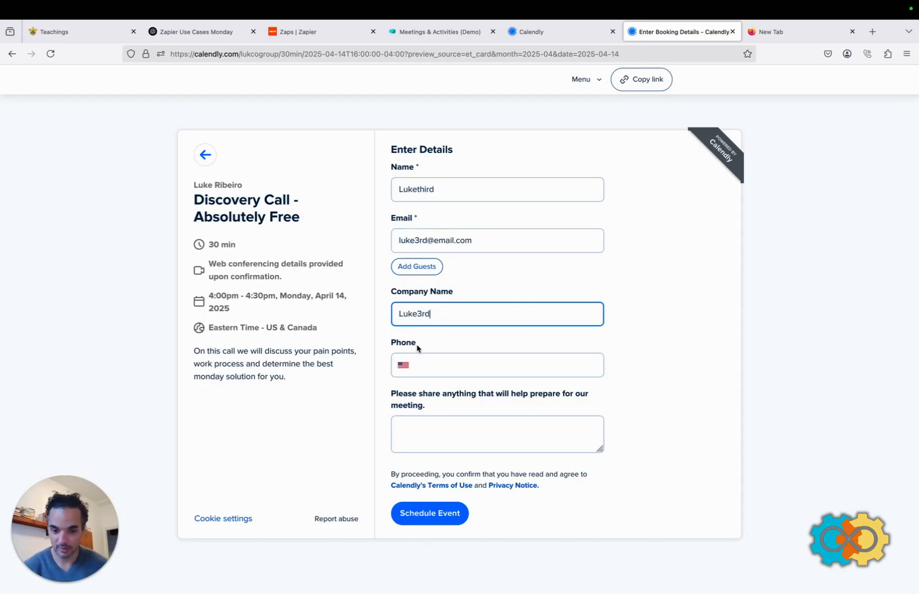
click(436, 365)
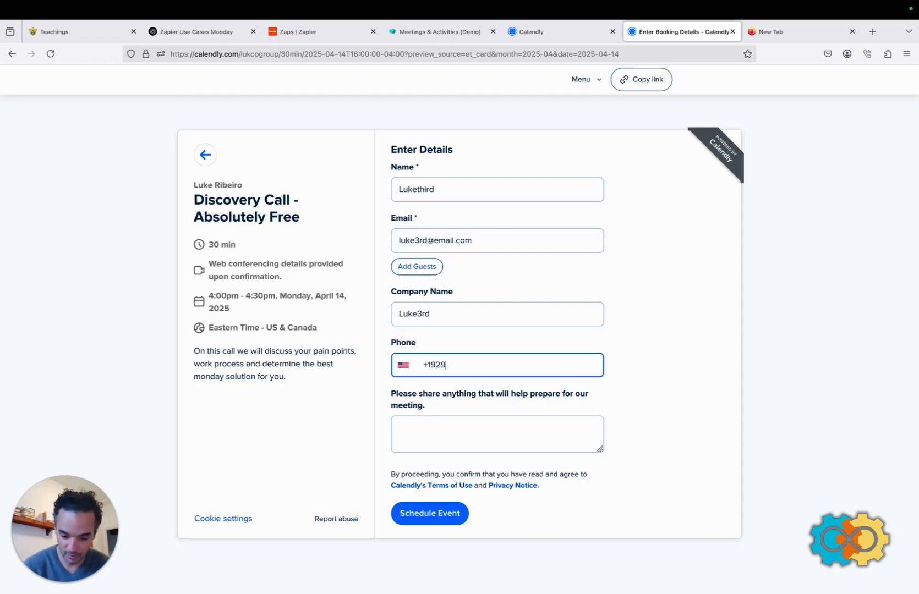
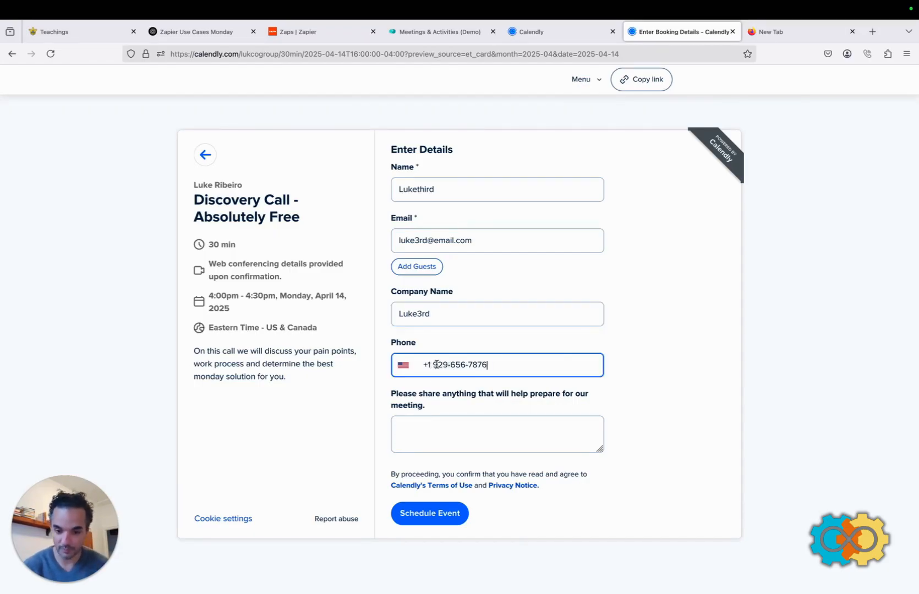
Add the note 'Thankyou for helping with Zapier', schedule the event, and view the monday board.
click(425, 440)
text(Thankyou for )
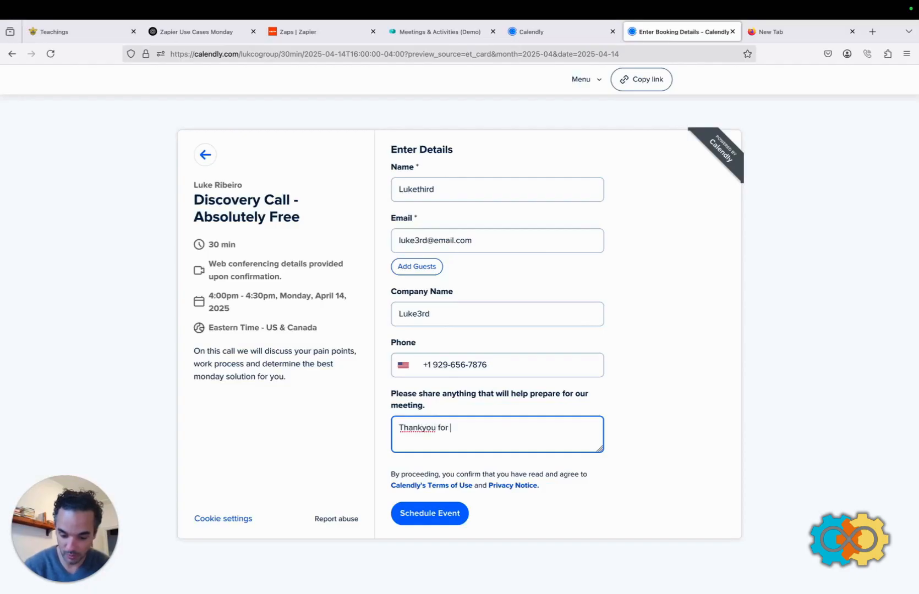
text(helping with )
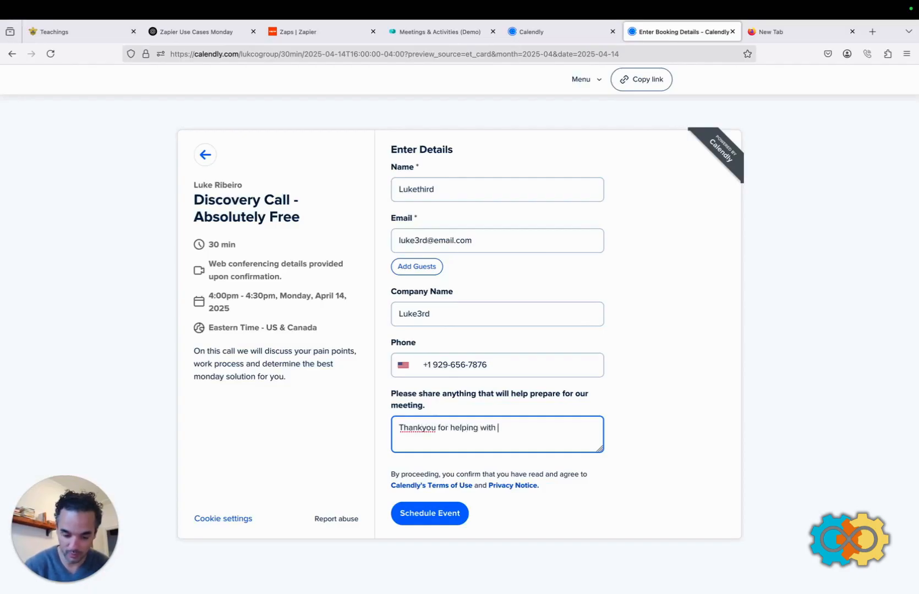
text(Zapier)
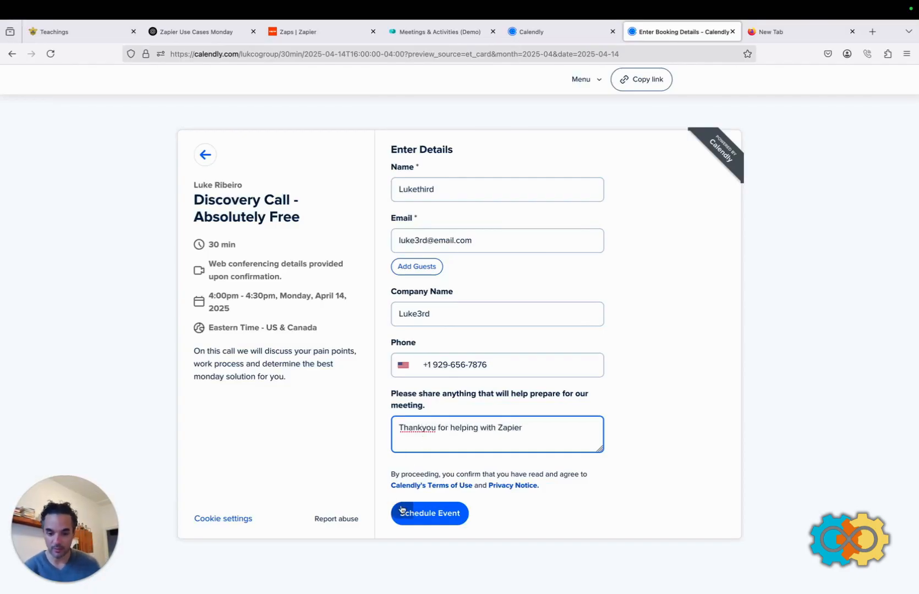
click(425, 514)
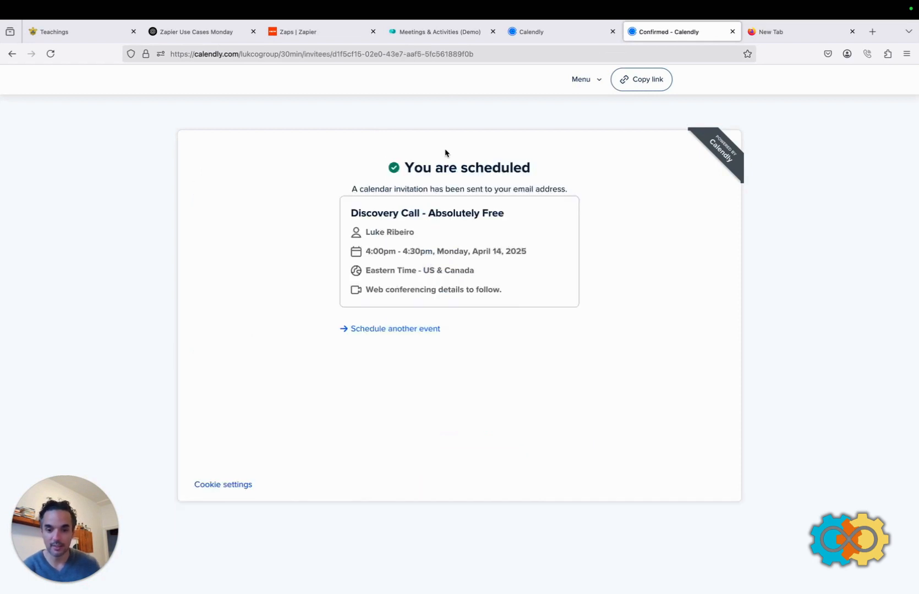
click(436, 34)
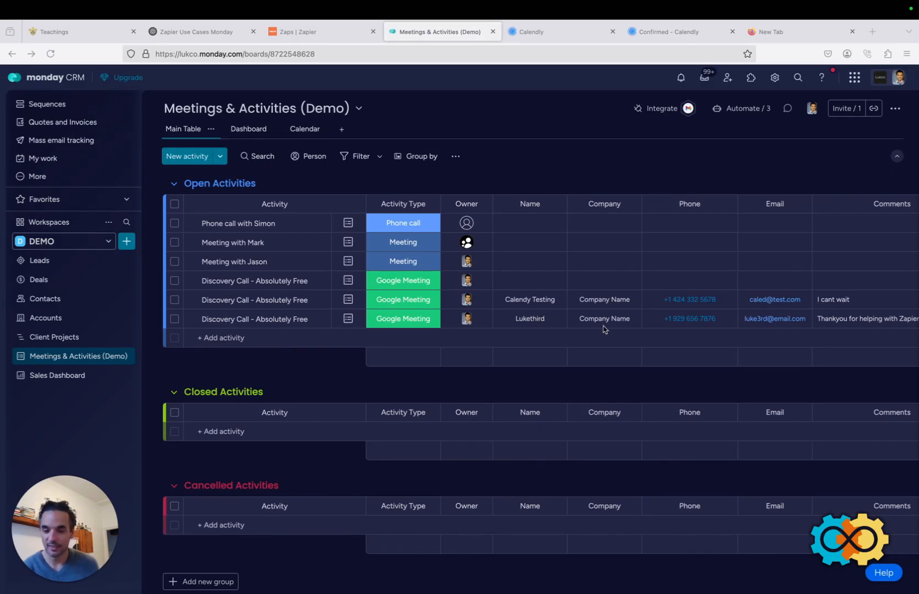
scroll(697, 327, right, 3)
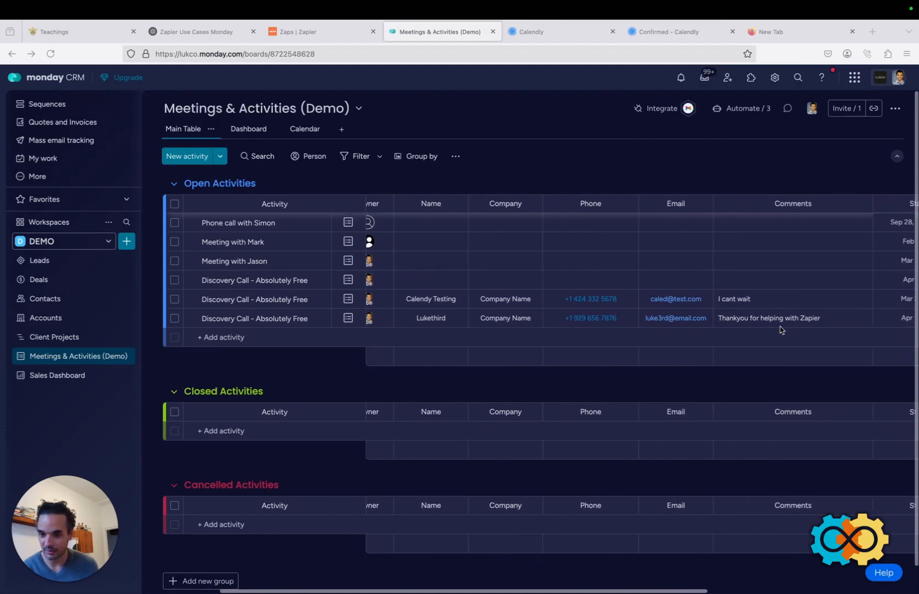
scroll(765, 330, left, 3)
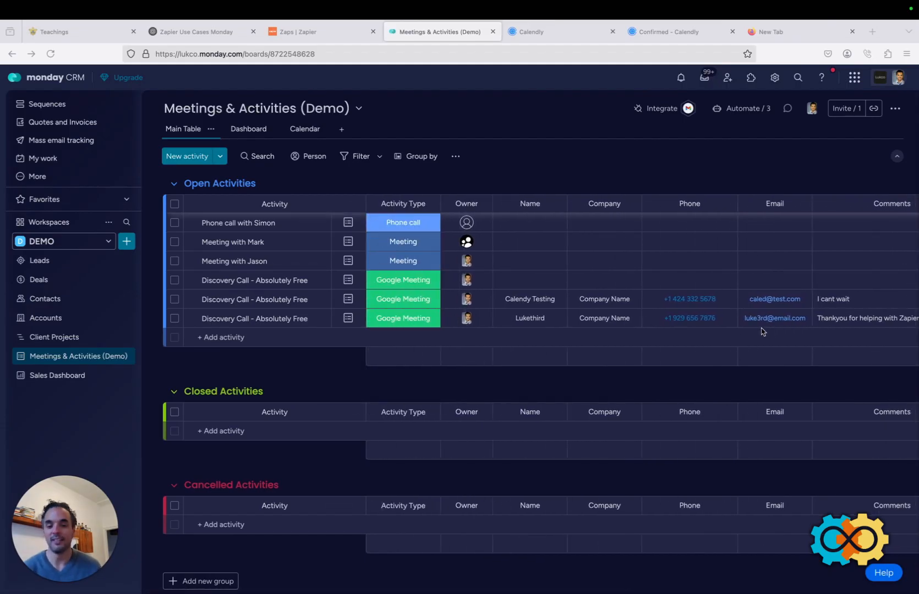
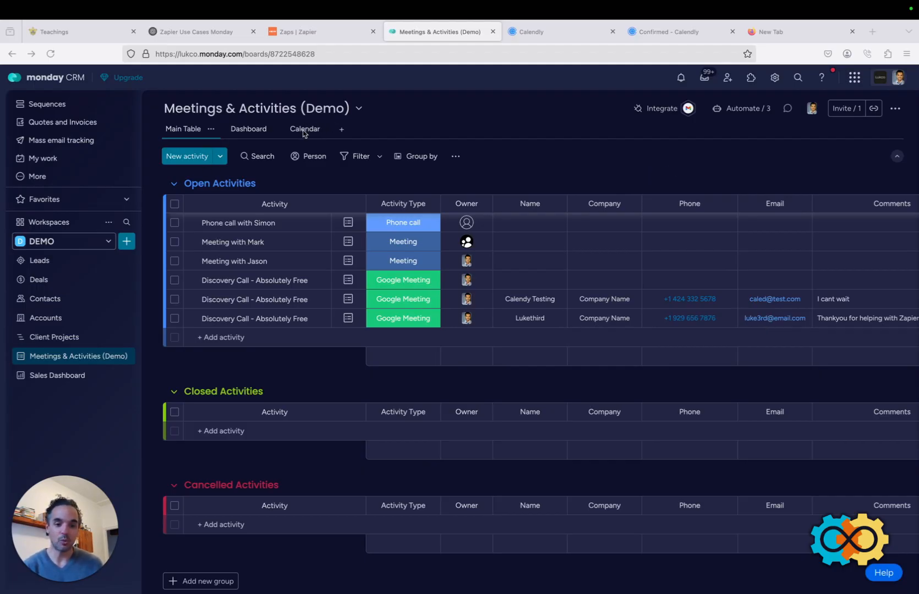
Show the monday board as a month calendar and open the Discovery Call booked on April 14.
click(303, 130)
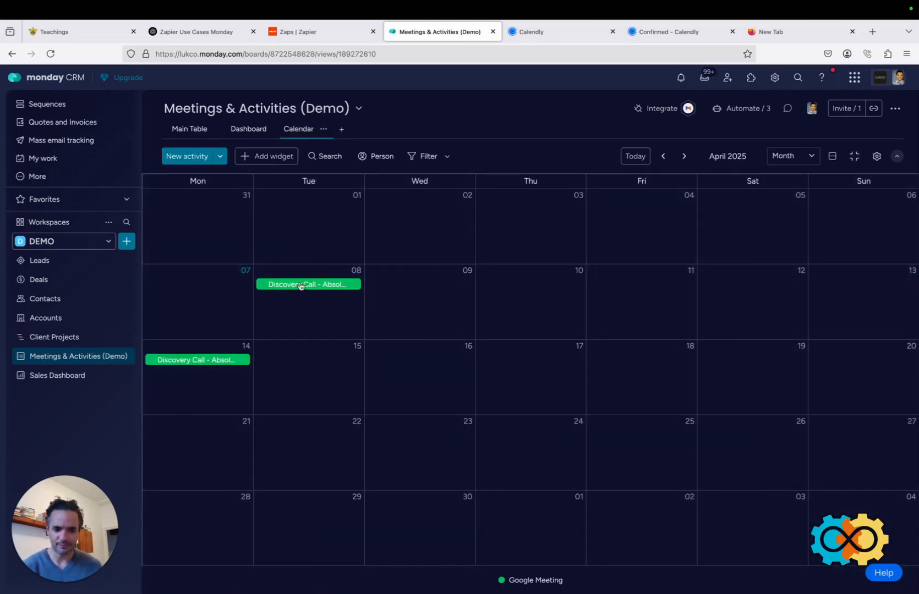
click(194, 362)
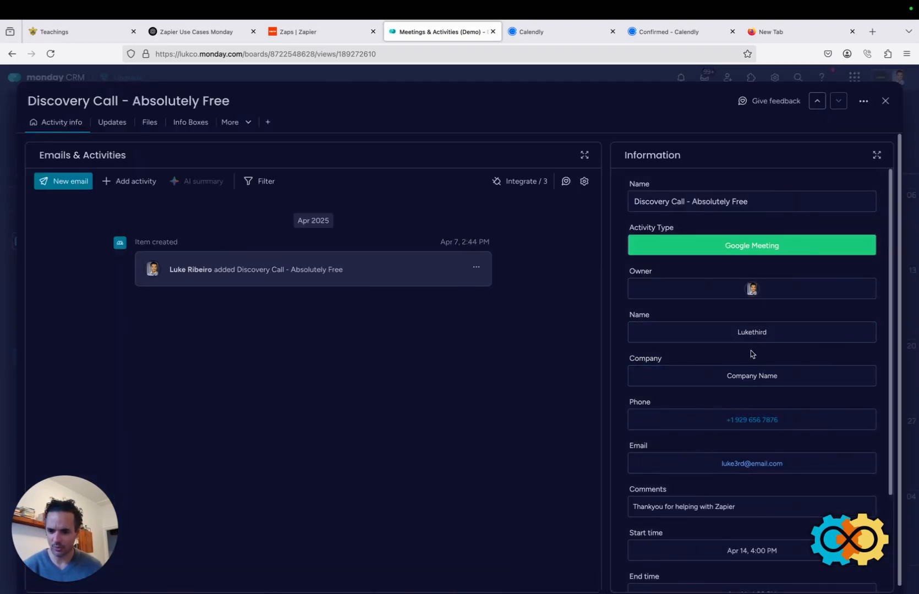
scroll(752, 419, down, 2)
scroll(756, 418, down, 1)
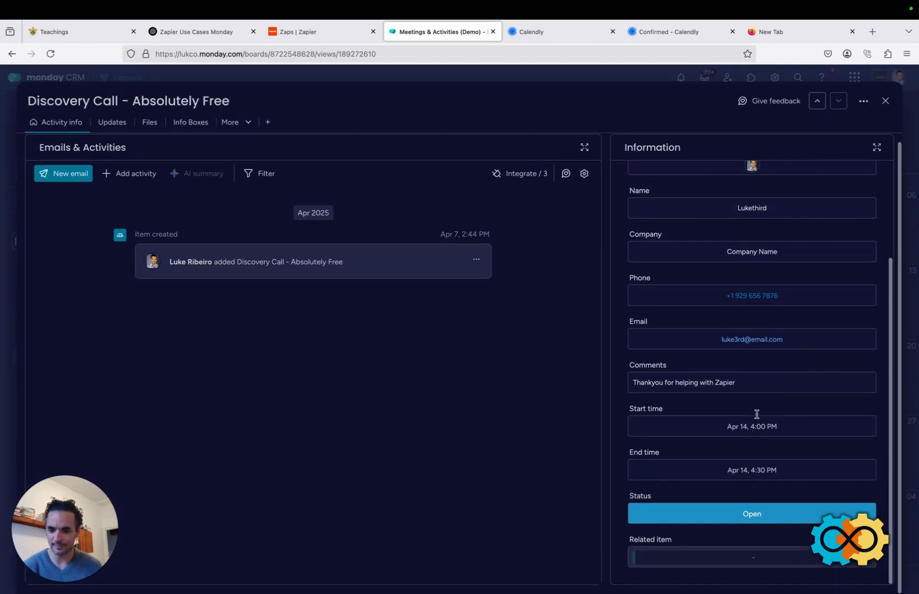
scroll(755, 417, up, 3)
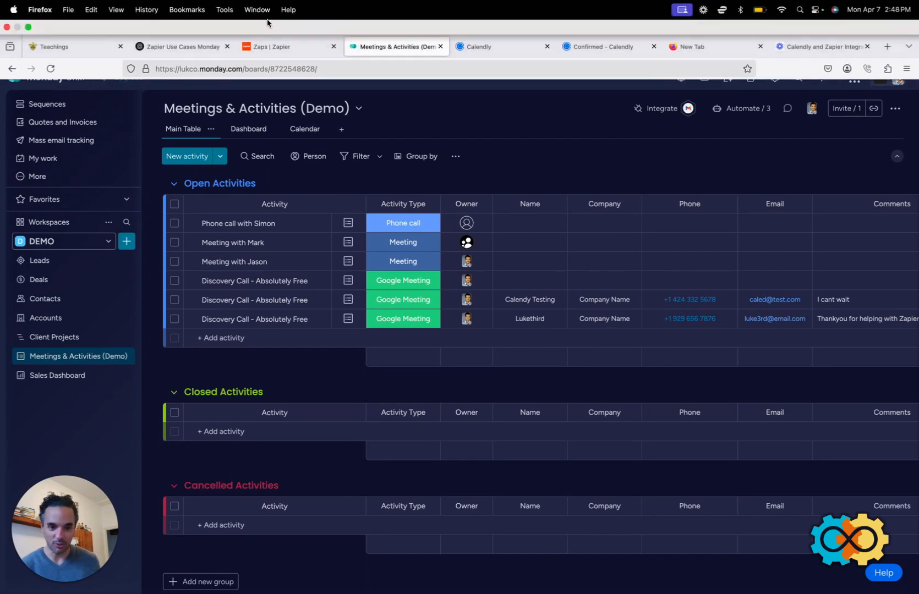
Open the Calendly to Monday.com Zap and start editing its Create Item step.
click(280, 37)
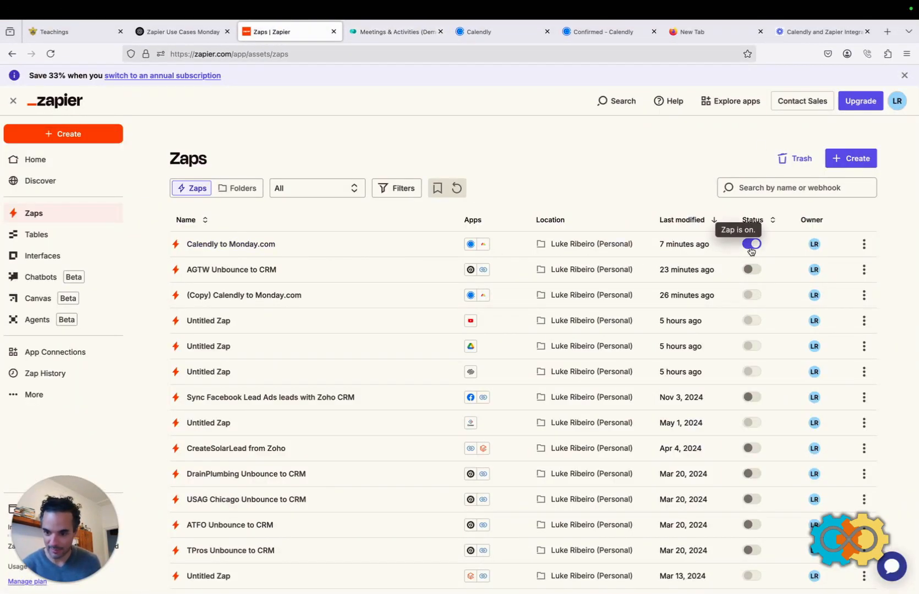
click(866, 248)
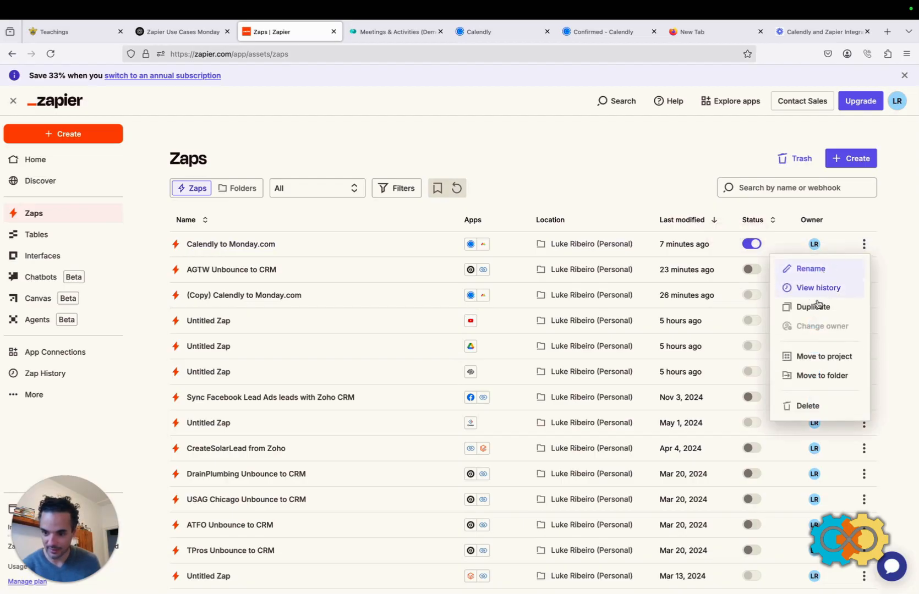
click(255, 246)
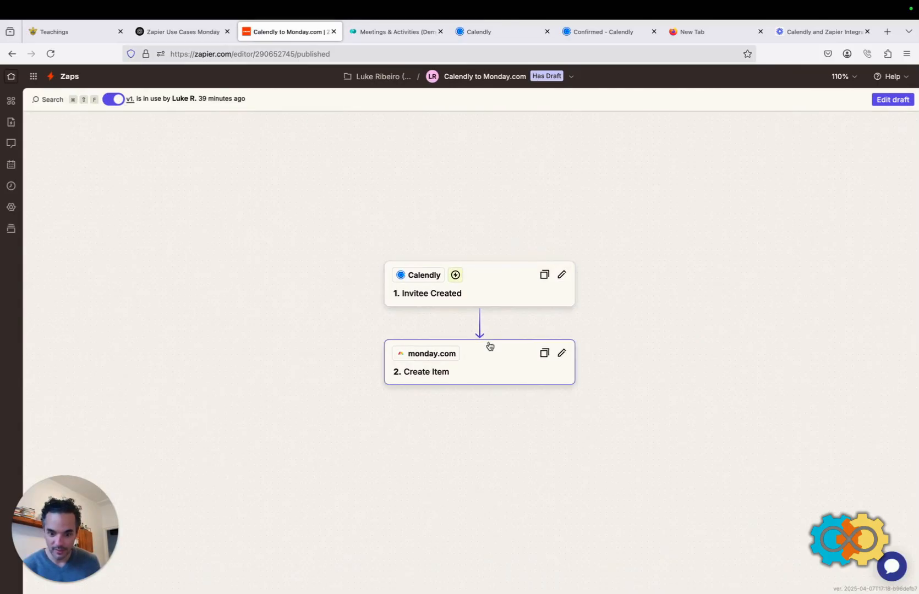
click(493, 363)
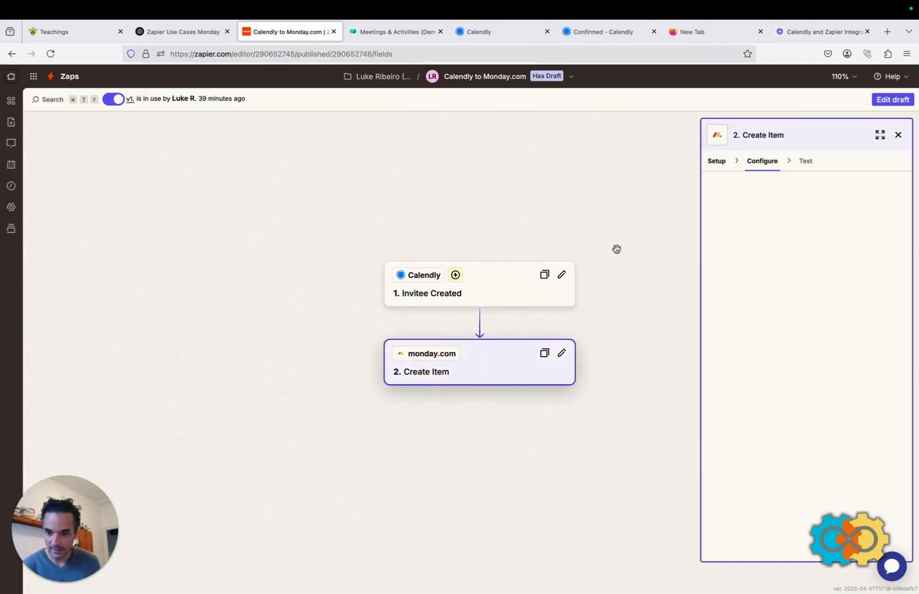
scroll(765, 333, down, 4)
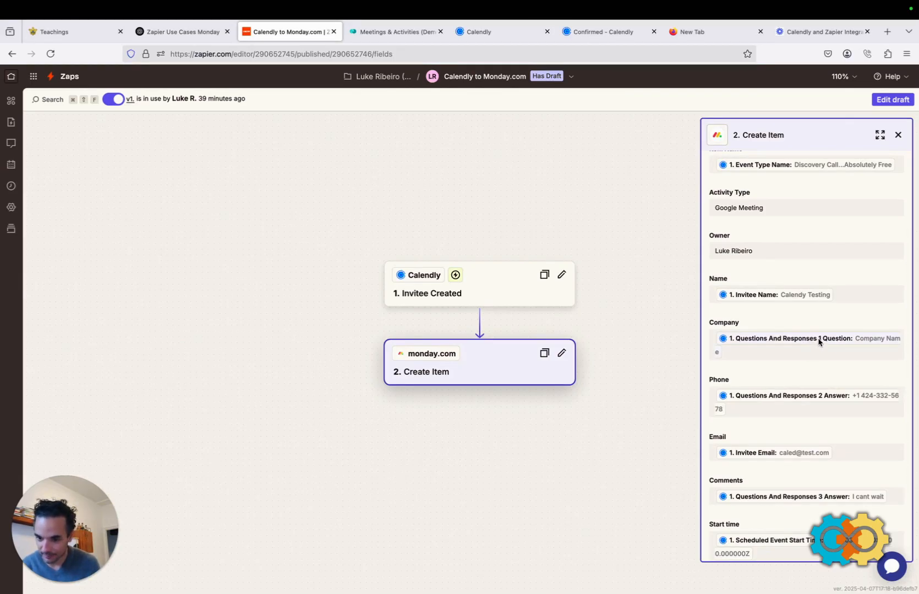
scroll(861, 336, down, 1)
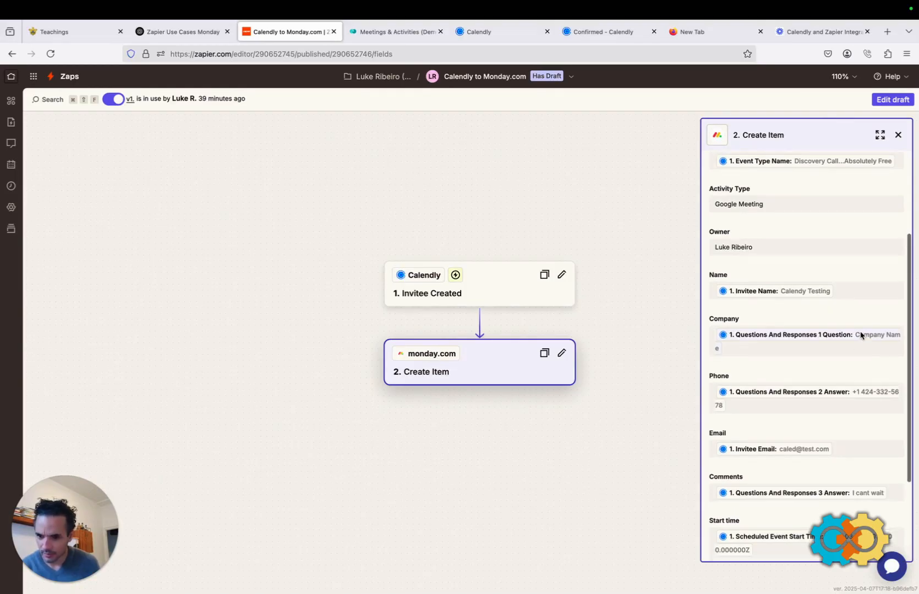
click(560, 355)
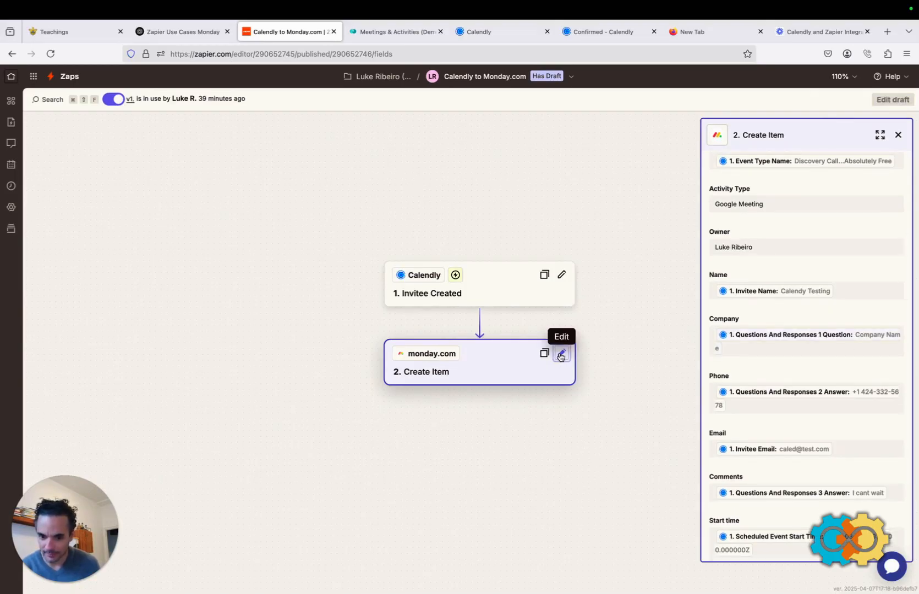
Remove the Company Name mapping from the Company field and search the data for 'comp'.
scroll(777, 359, down, 4)
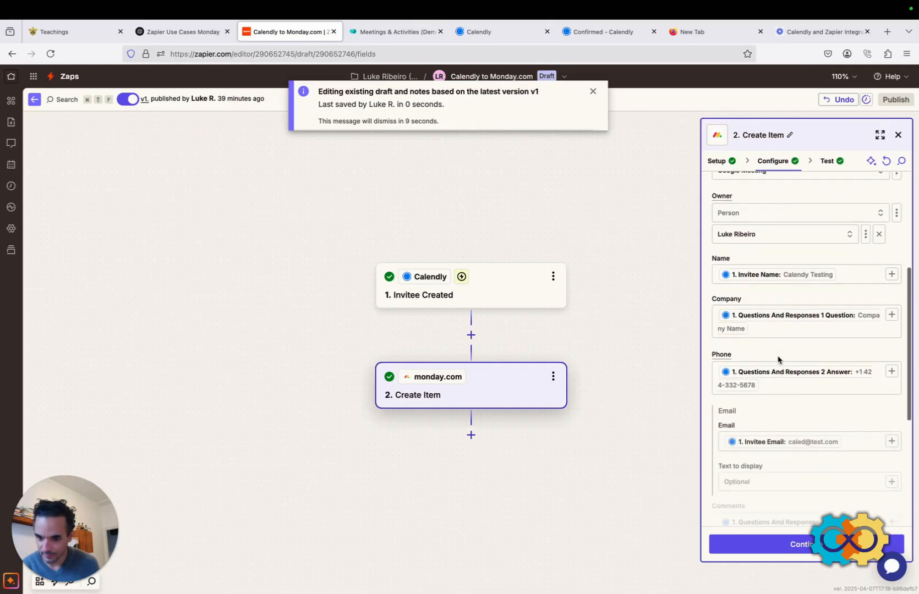
scroll(777, 359, down, 5)
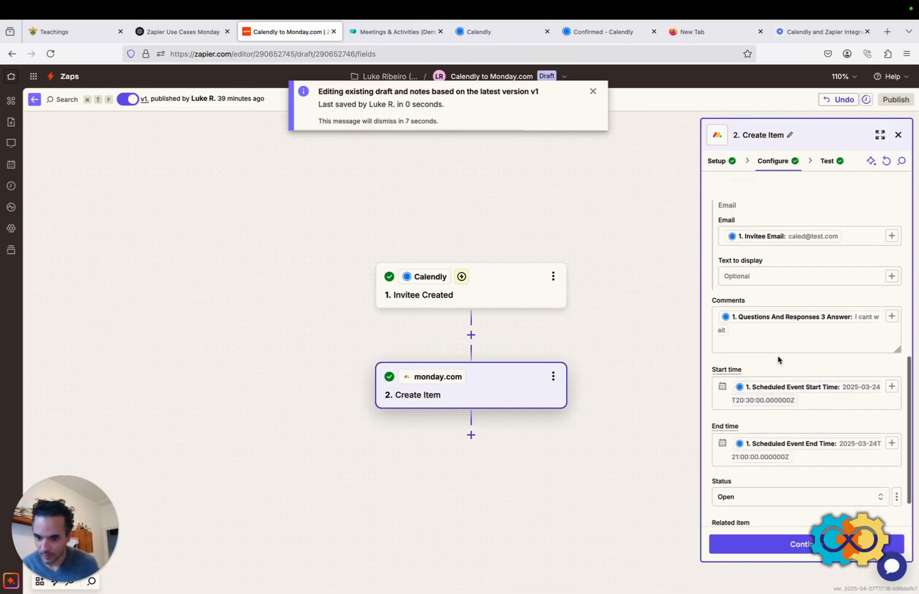
scroll(777, 359, up, 6)
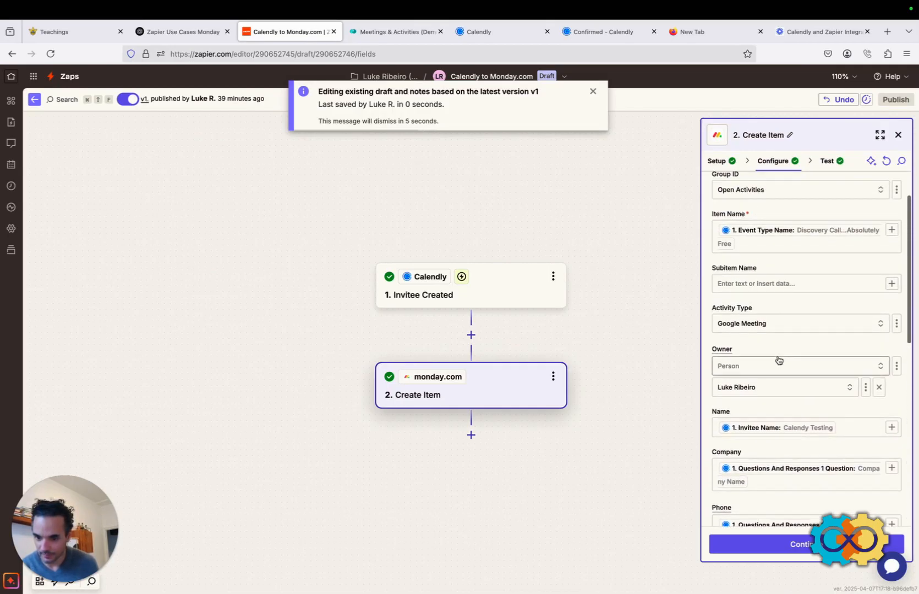
scroll(778, 359, down, 3)
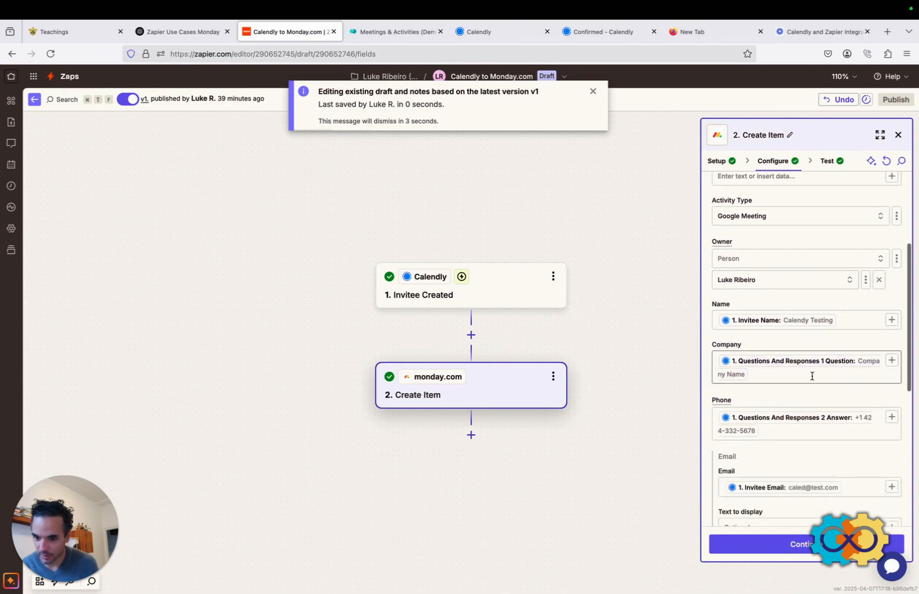
click(799, 377)
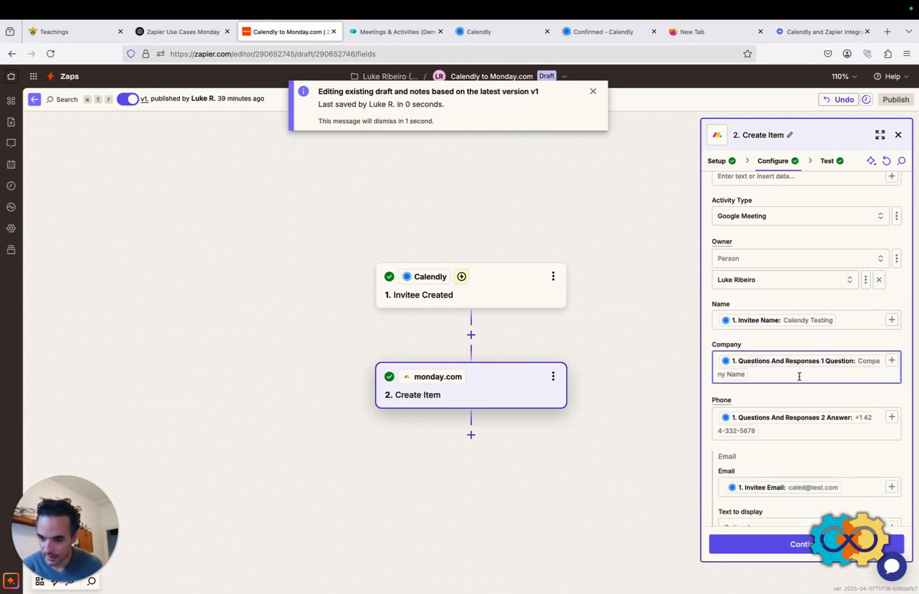
key(BackSpace)
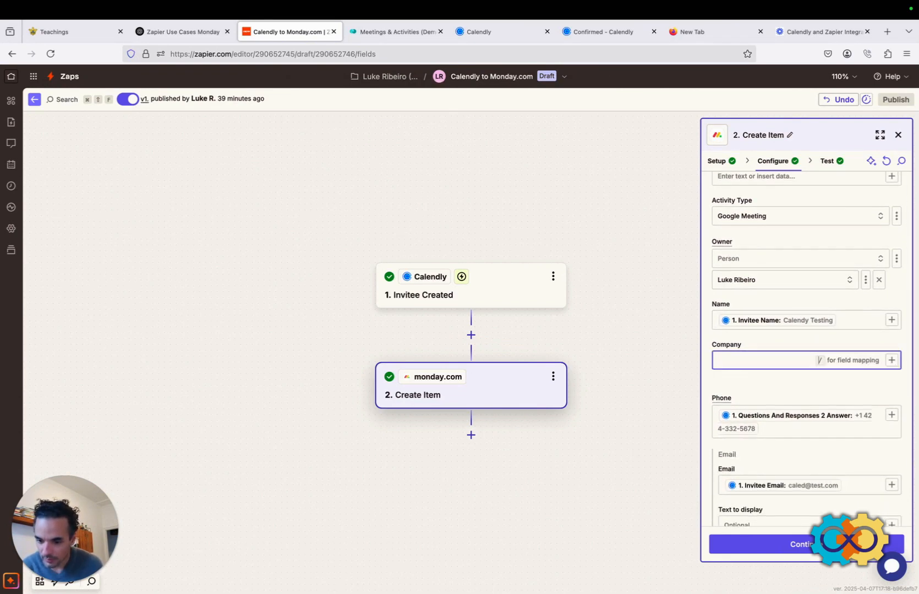
click(892, 361)
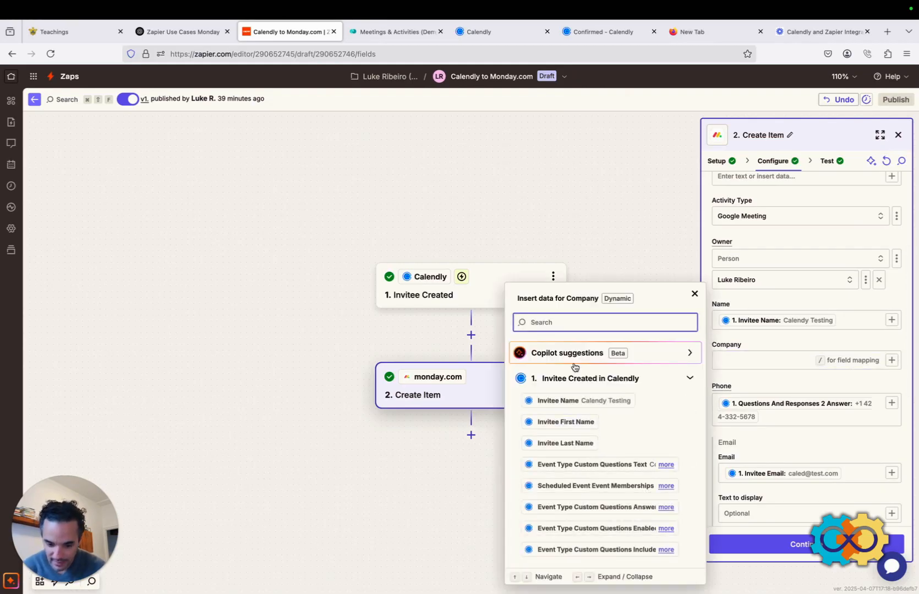
text(comp)
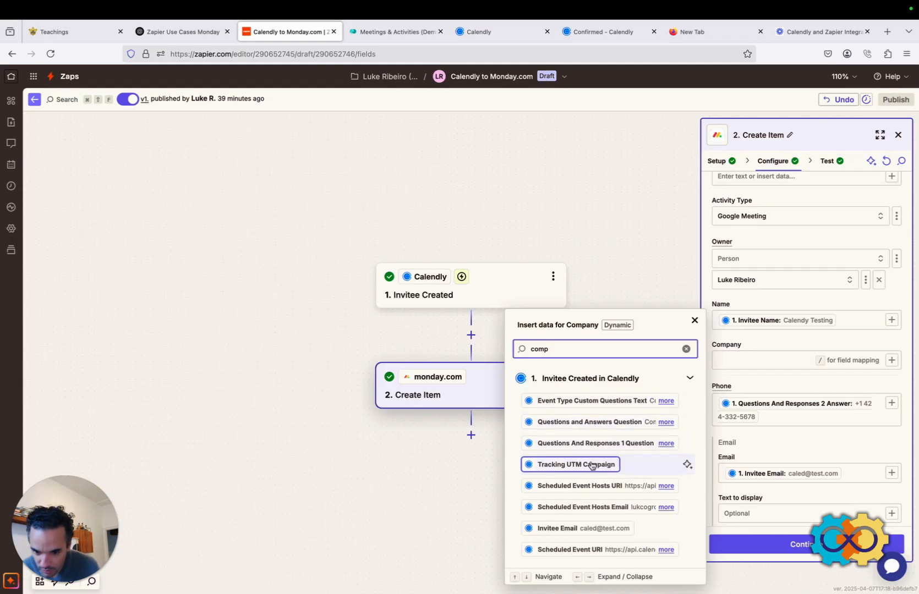
Search 'question' instead and map Questions And Responses 1 Answer into Company.
scroll(592, 466, down, 2)
scroll(592, 466, up, 2)
scroll(592, 466, up, 2)
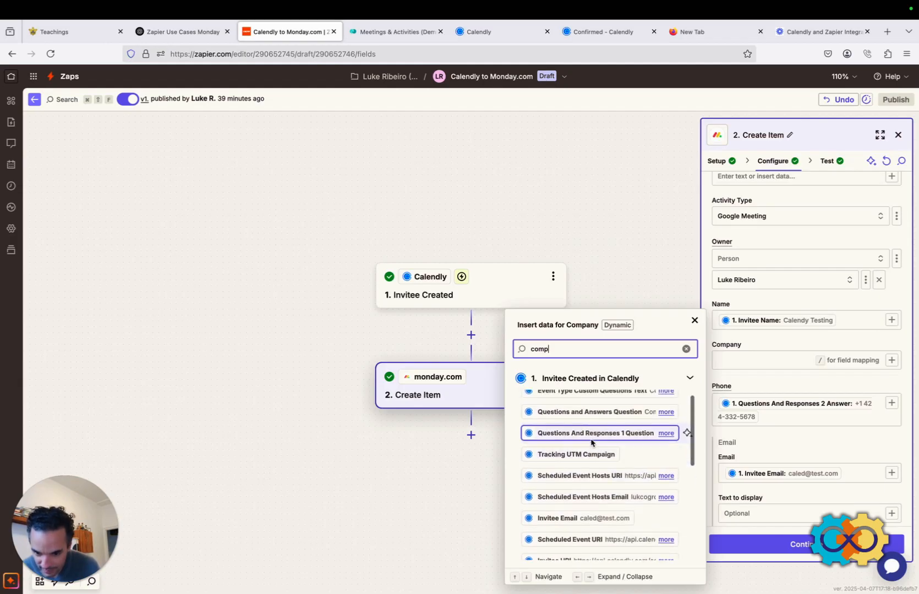
click(666, 422)
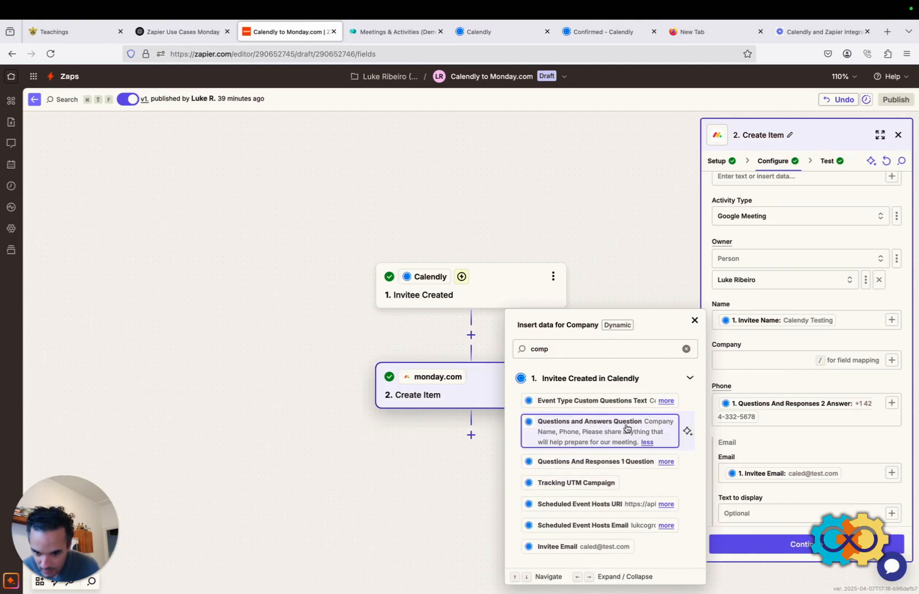
scroll(621, 427, down, 2)
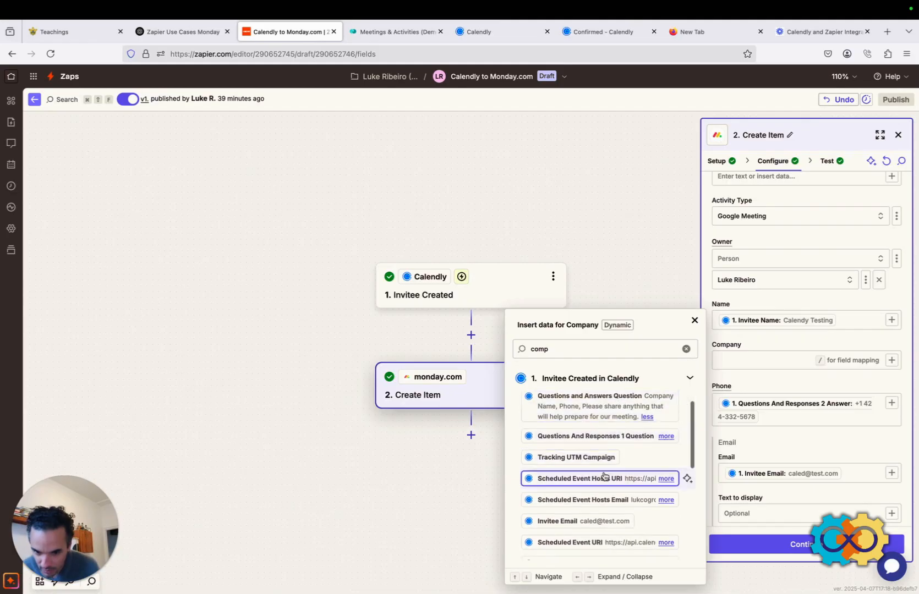
scroll(604, 476, up, 2)
click(589, 349)
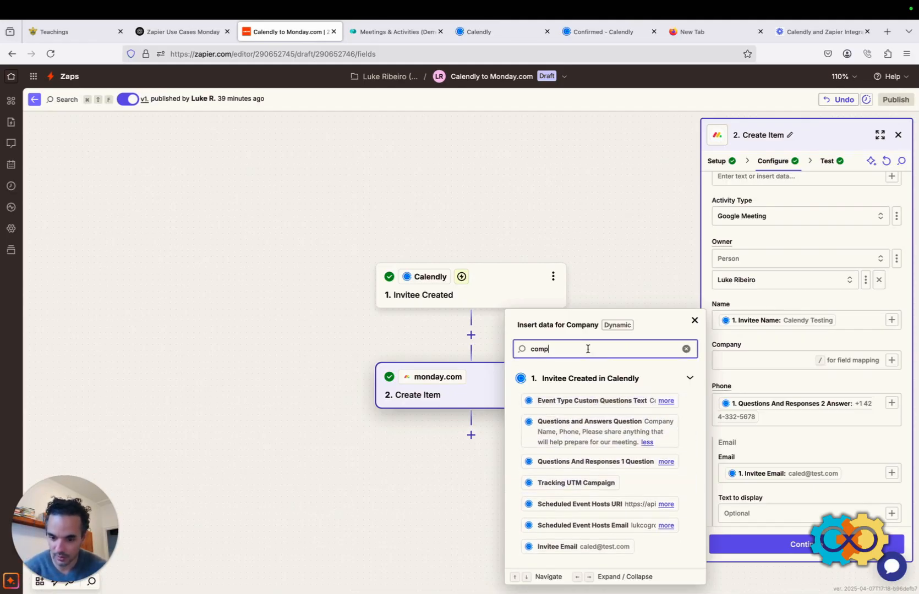
key(BackSpace)
key(BackSpace)
key(BackSpace)
key(BackSpace)
text(quest)
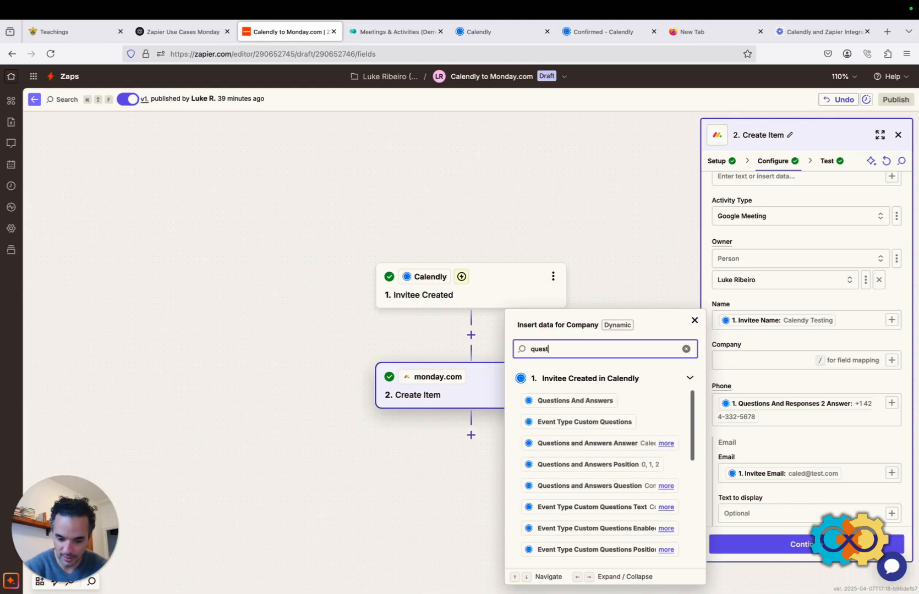
text(ion)
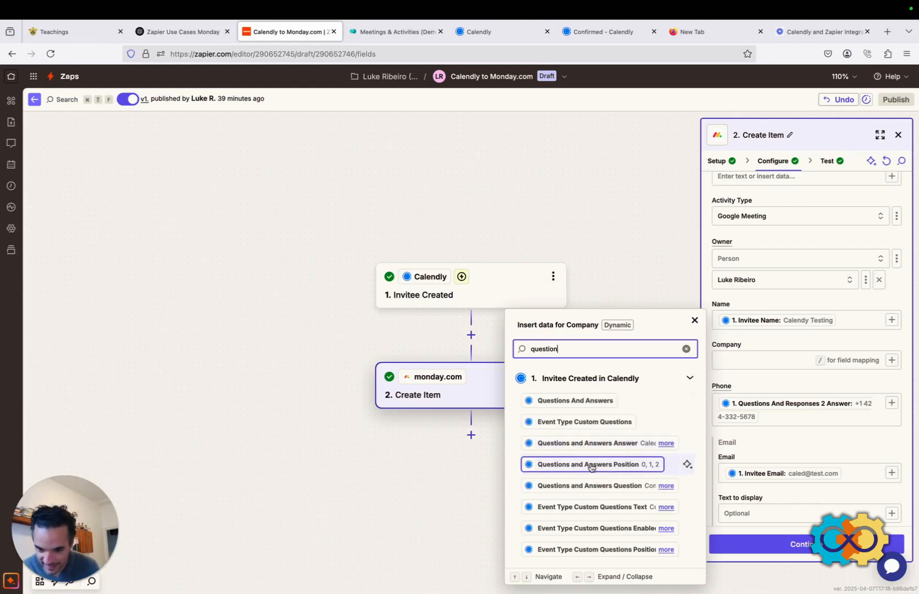
scroll(591, 466, down, 1)
scroll(591, 466, down, 1)
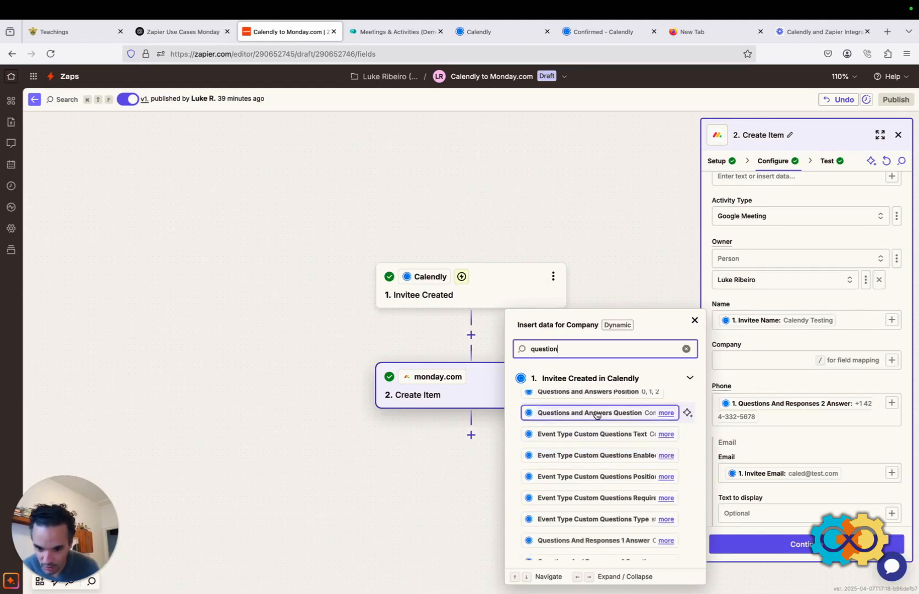
scroll(596, 415, down, 2)
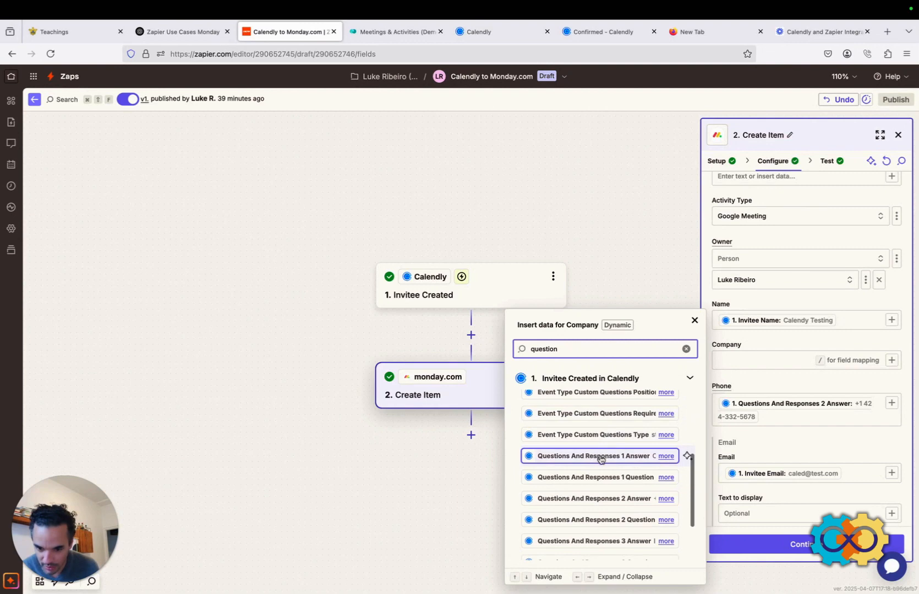
click(666, 456)
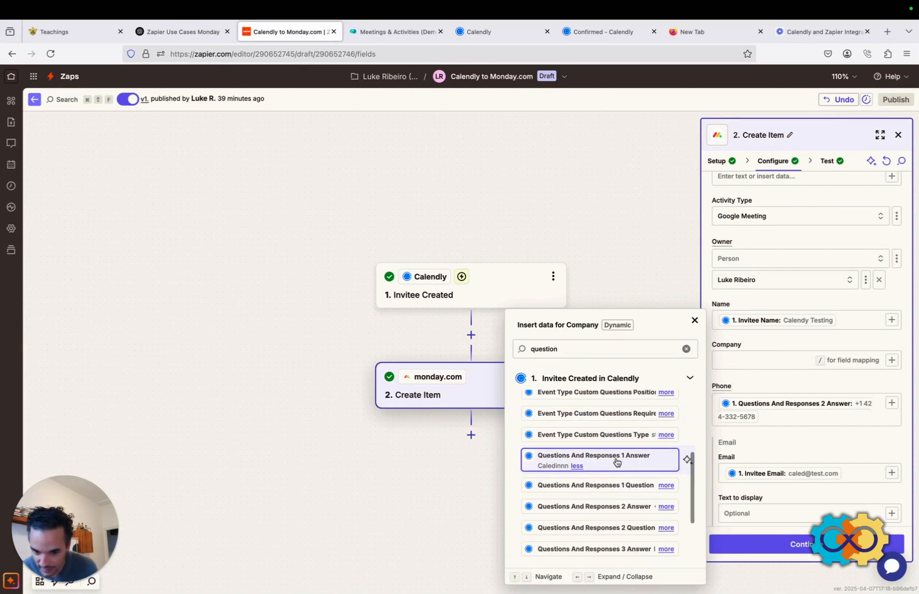
click(664, 464)
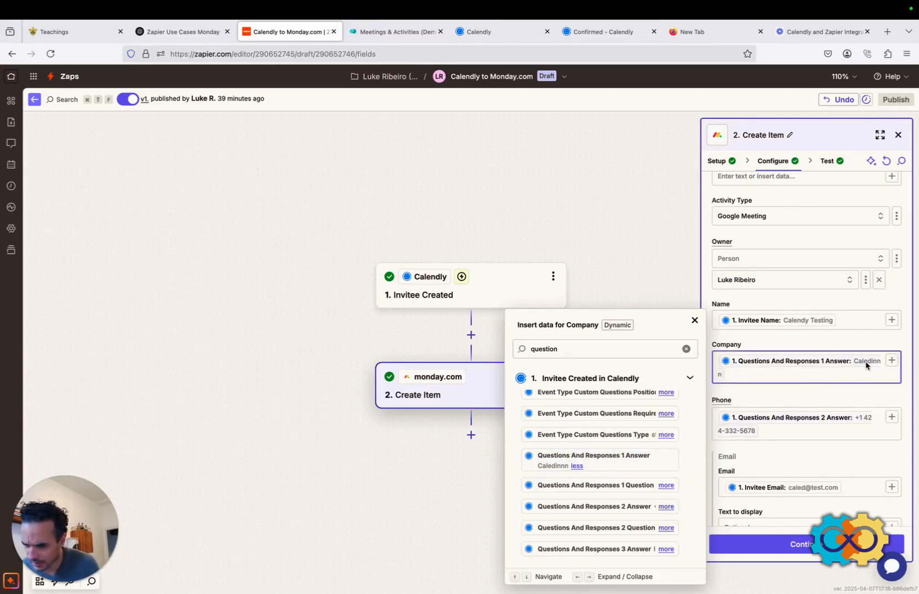
click(611, 276)
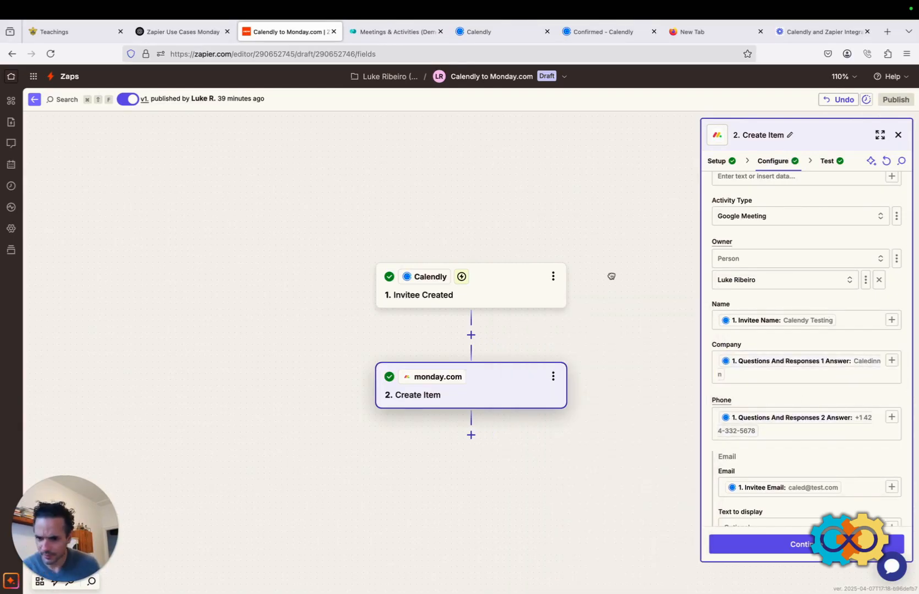
Publish the updated Zap as a new version named V2.
click(795, 547)
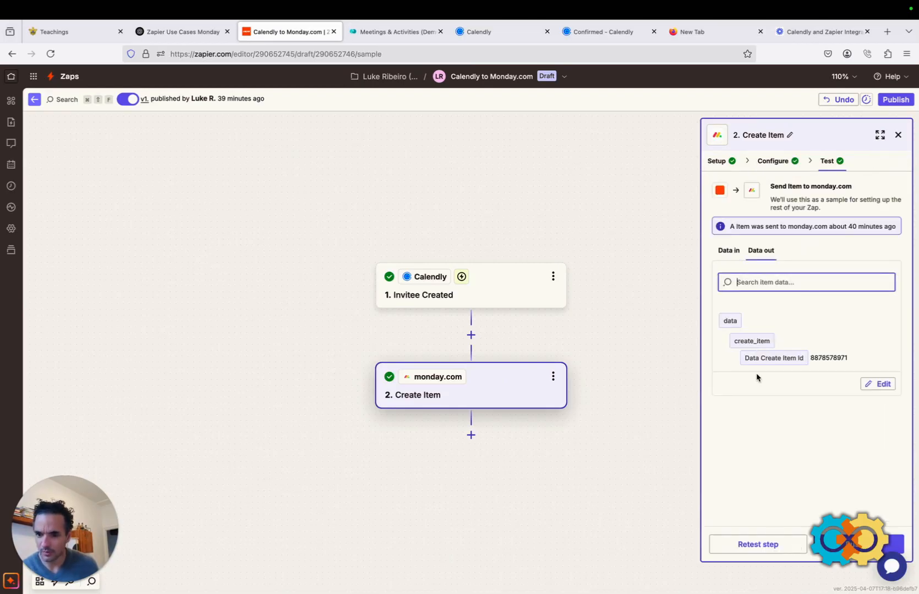
click(873, 545)
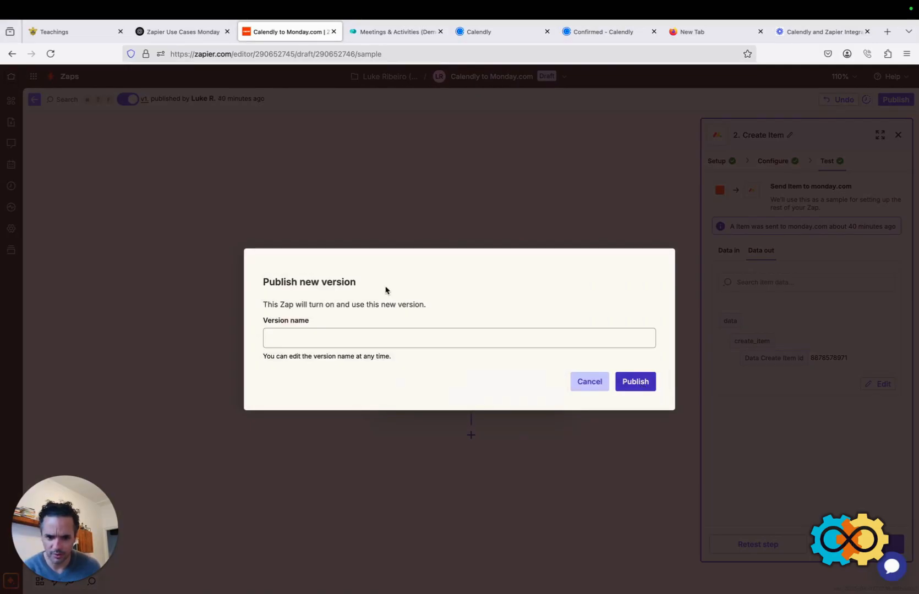
click(284, 335)
text(V)
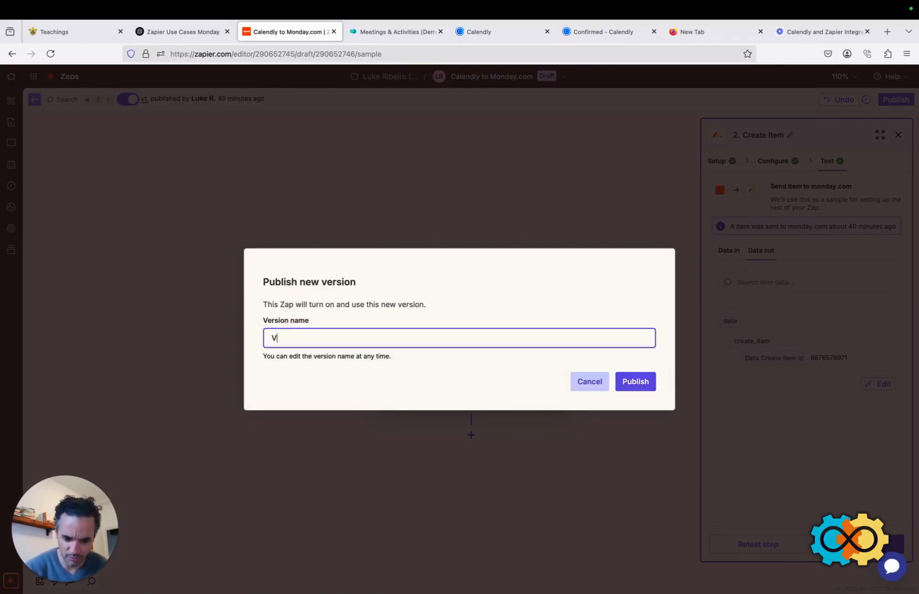
text(2)
click(637, 381)
click(489, 31)
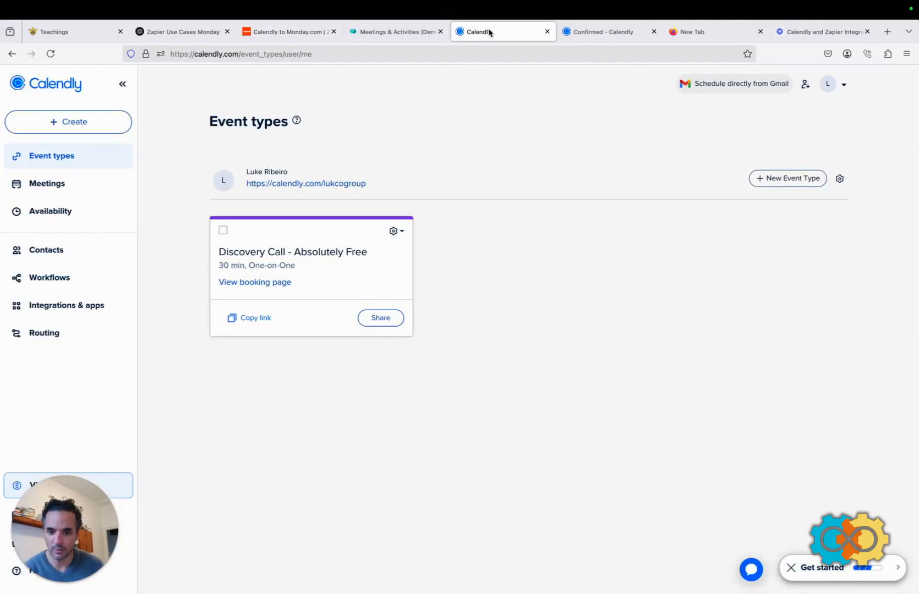
Start another Discovery Call booking for 2:00pm on Tuesday, April 15.
click(620, 35)
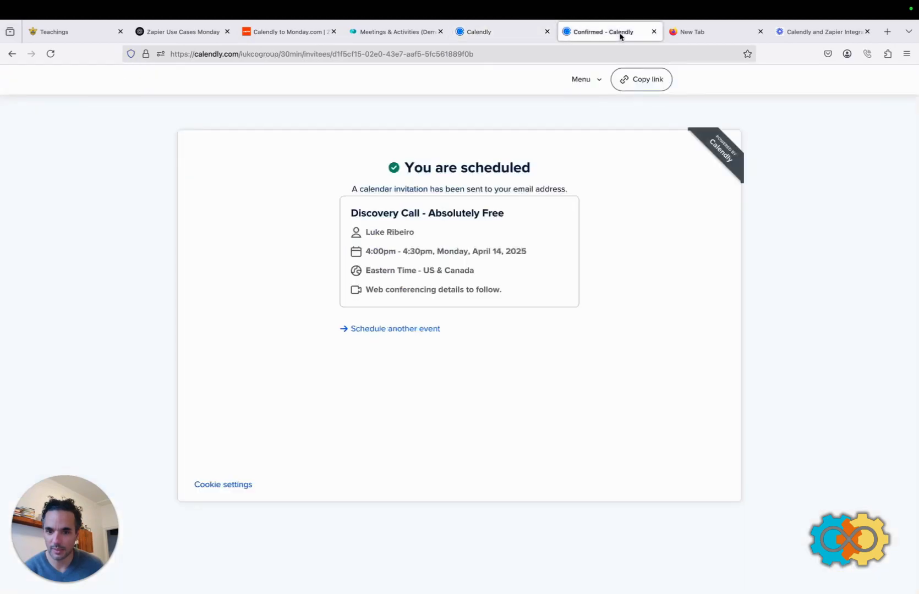
click(380, 330)
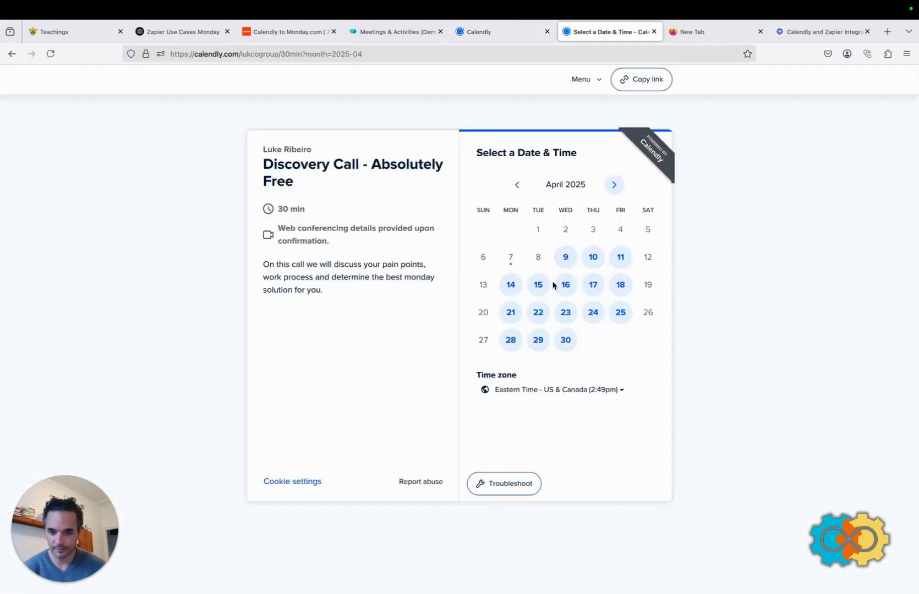
click(538, 285)
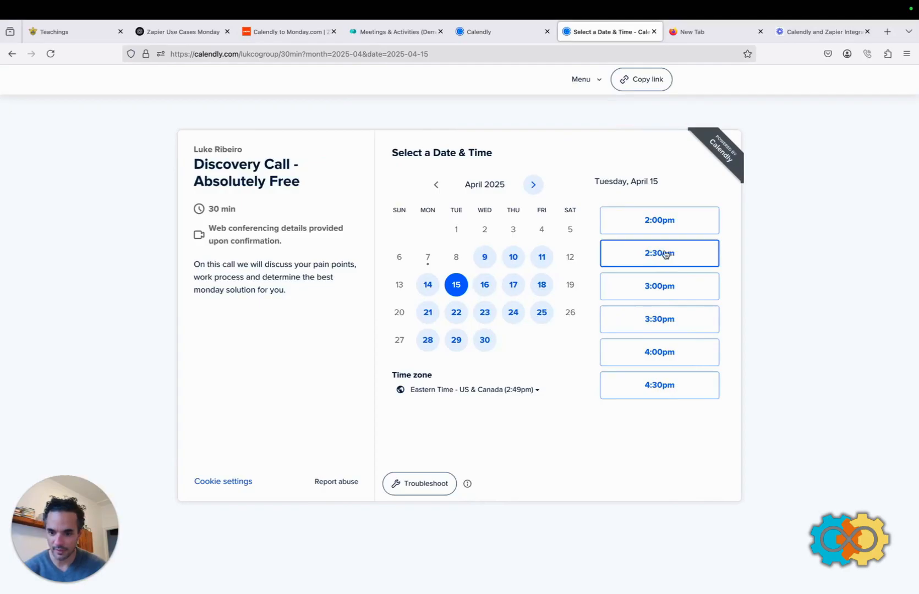
click(663, 220)
click(685, 222)
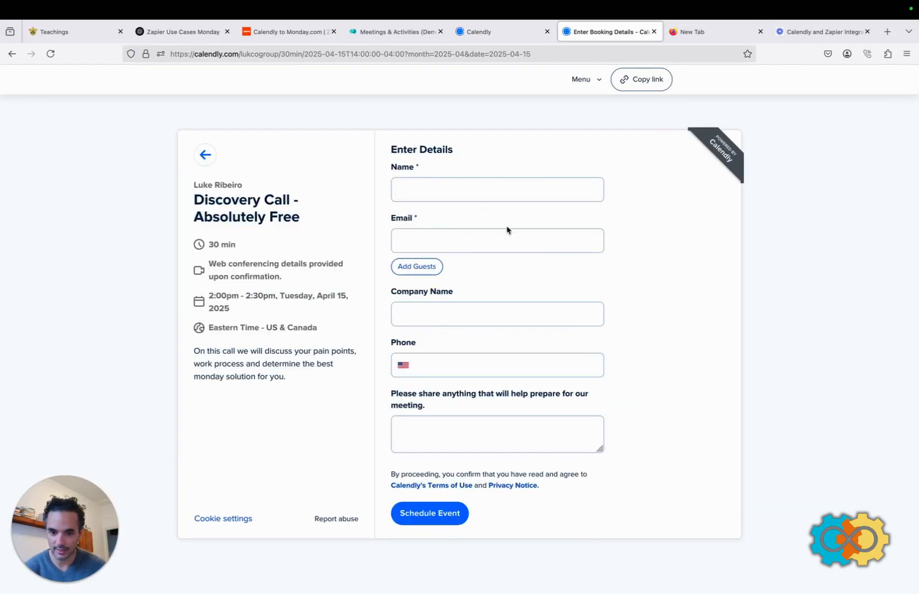
Enter the invitee's name, e-mail, company 4thCo, phone and note 'This is my 4th test', then schedule.
click(466, 190)
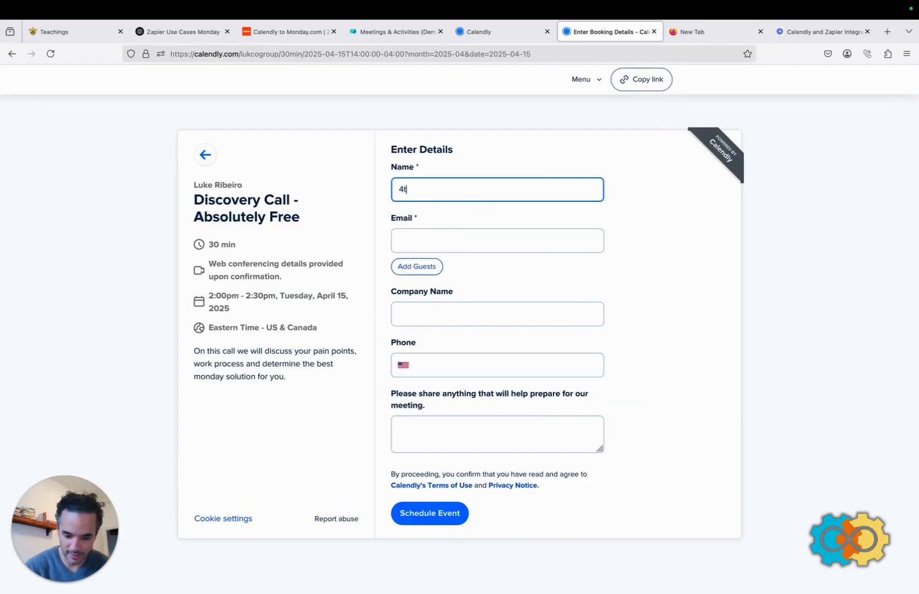
text(4)
key(BackSpace)
text(Luke 4trh terst)
click(429, 244)
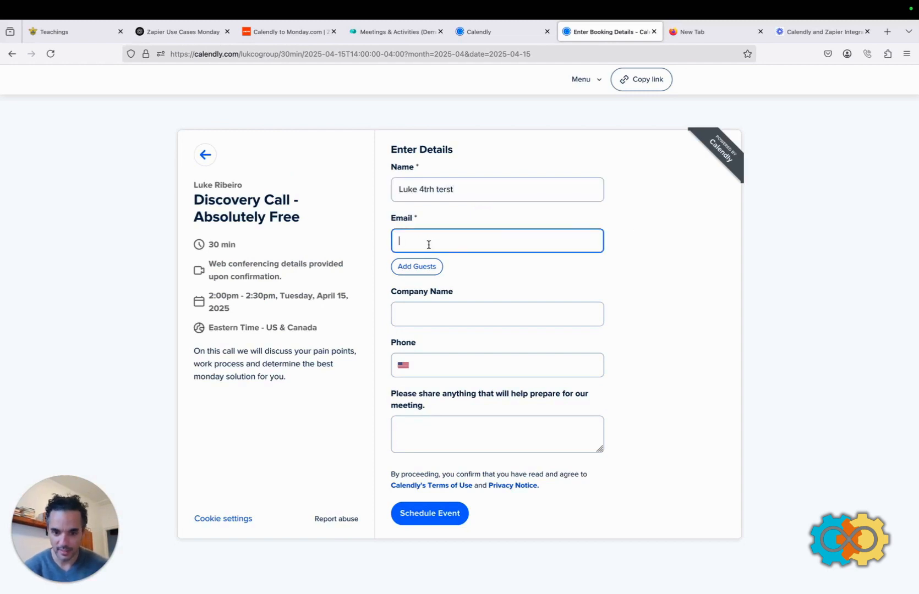
text(luek)
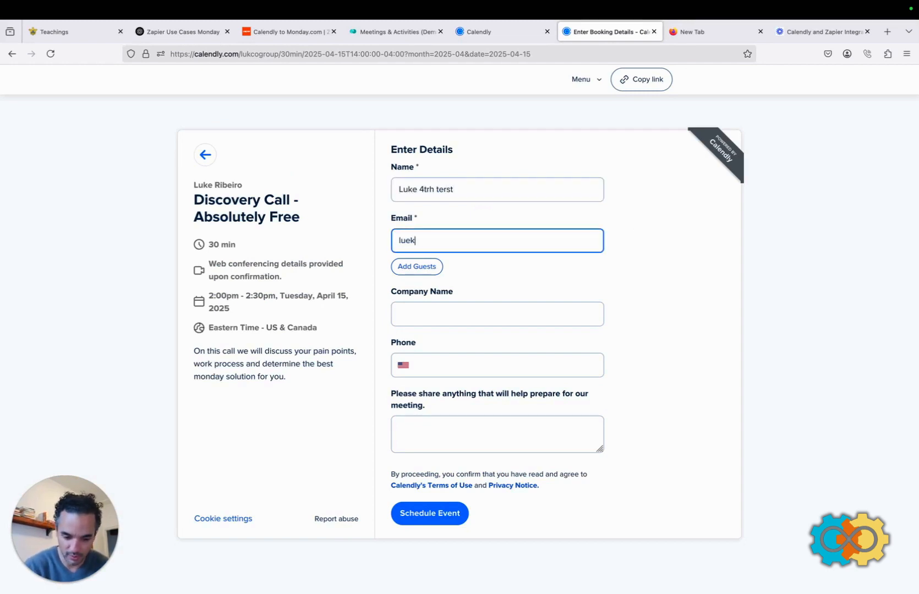
text(@4.com)
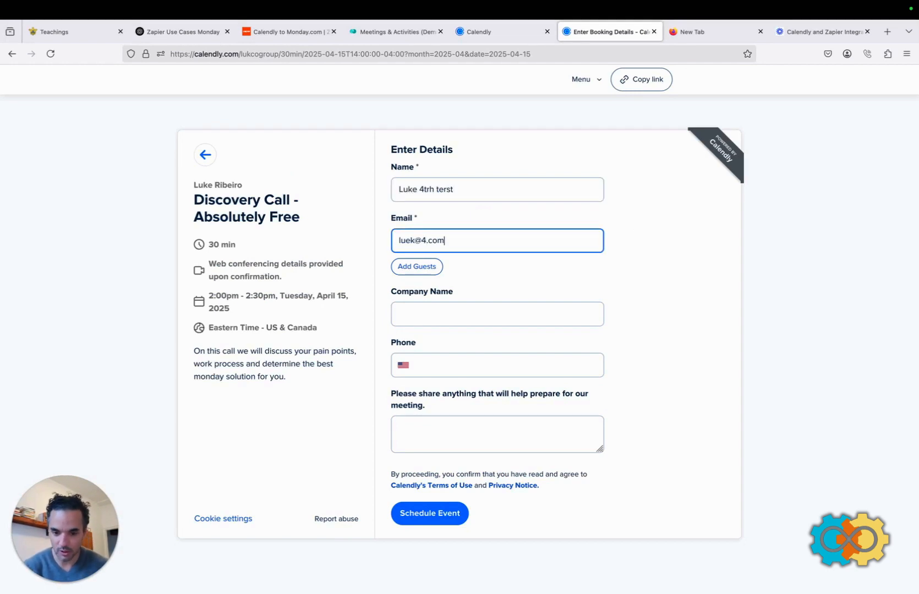
click(410, 317)
text(4thCo)
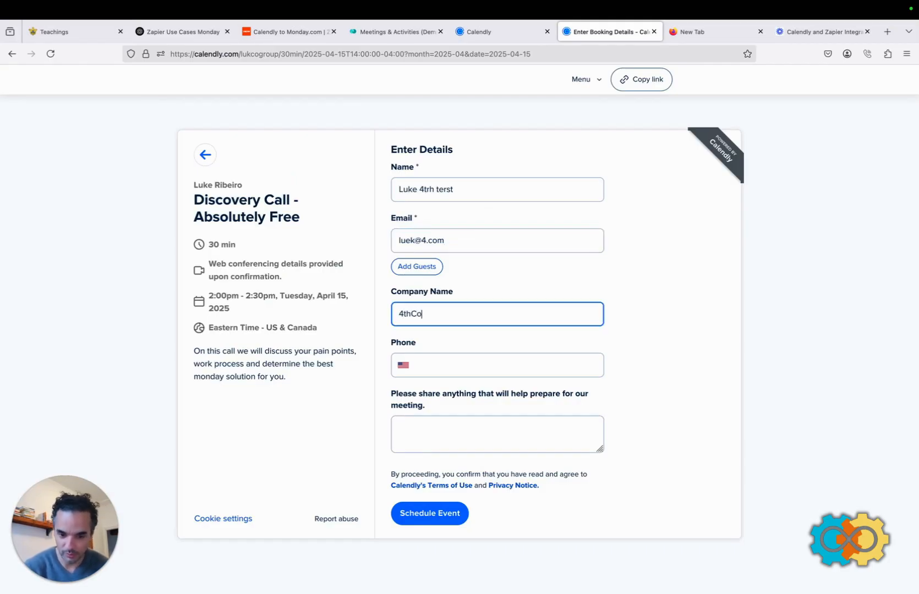
click(394, 356)
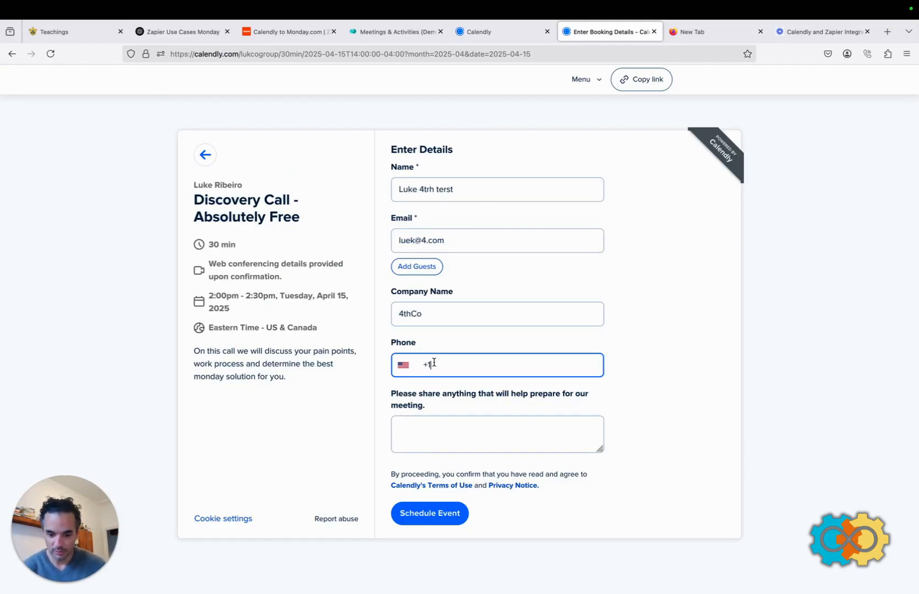
click(403, 427)
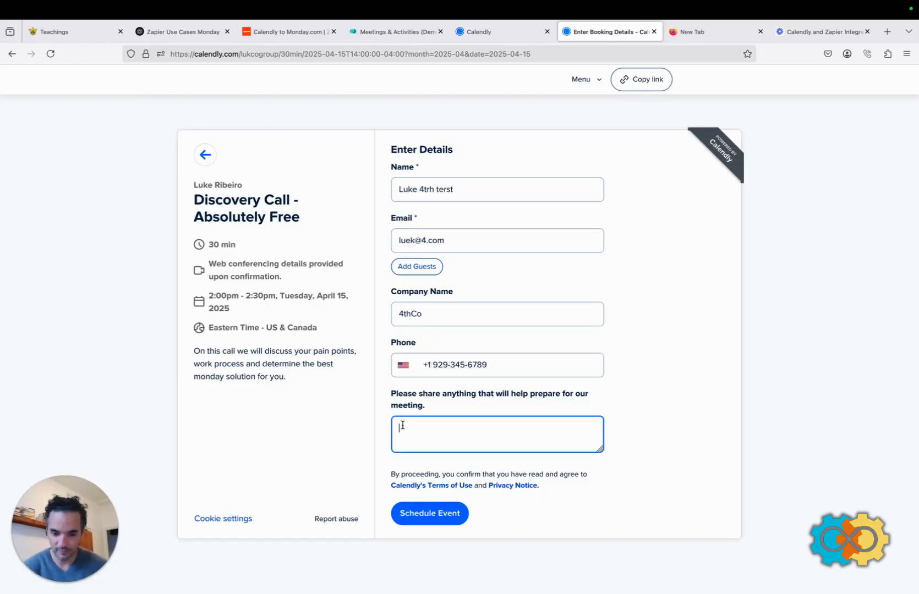
text(This is my )
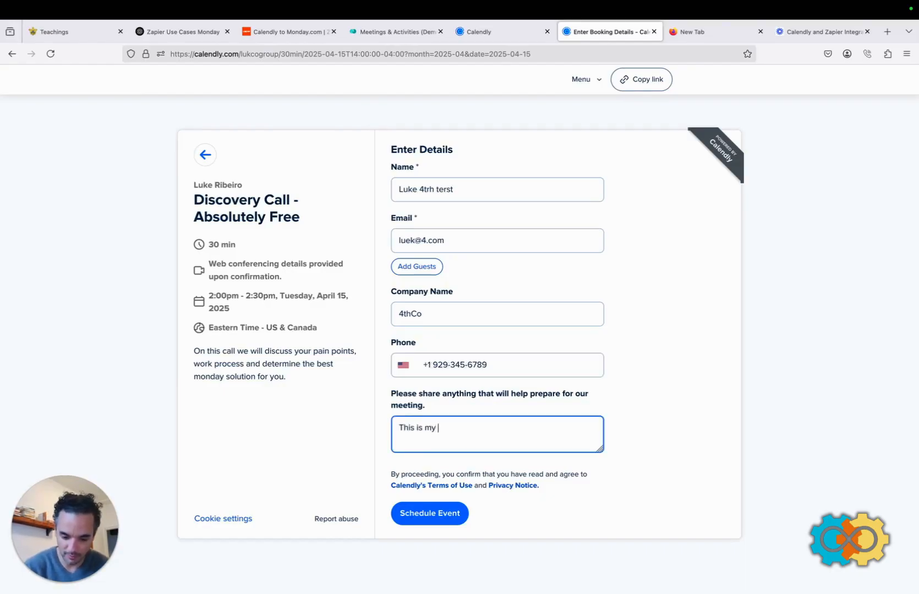
text(4th test)
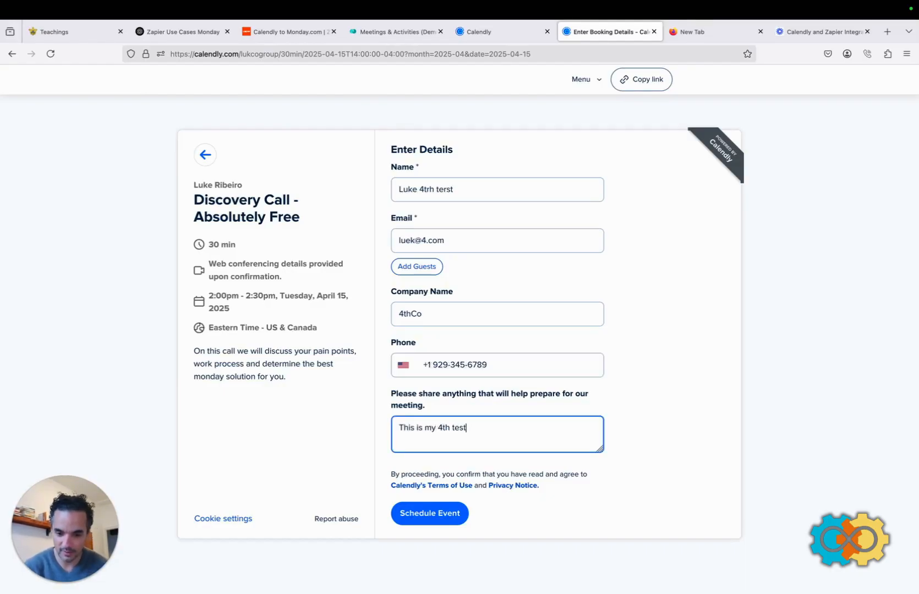
click(413, 516)
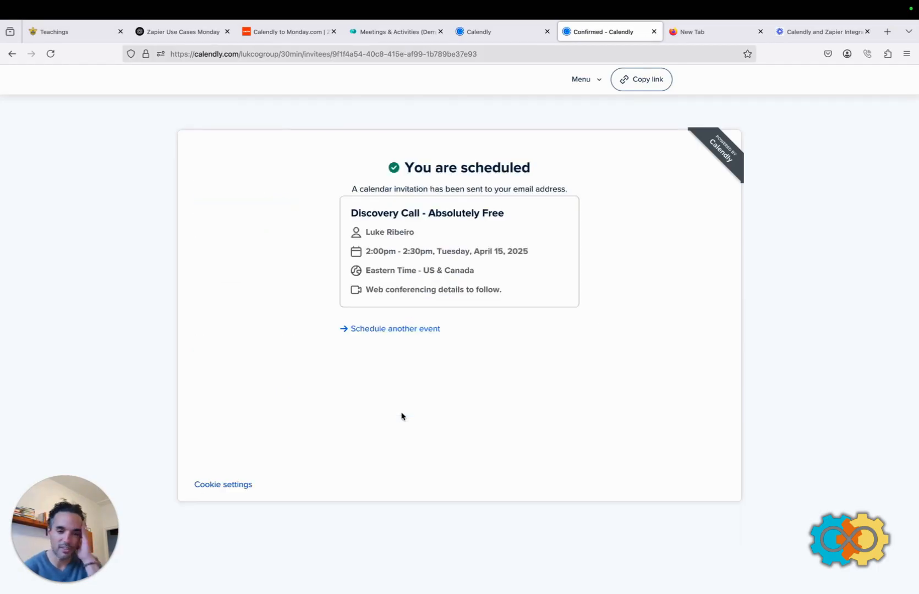
Check the new Discovery Call row's Company, Phone and Email columns on the Meetings & Activities (Demo) board.
click(391, 34)
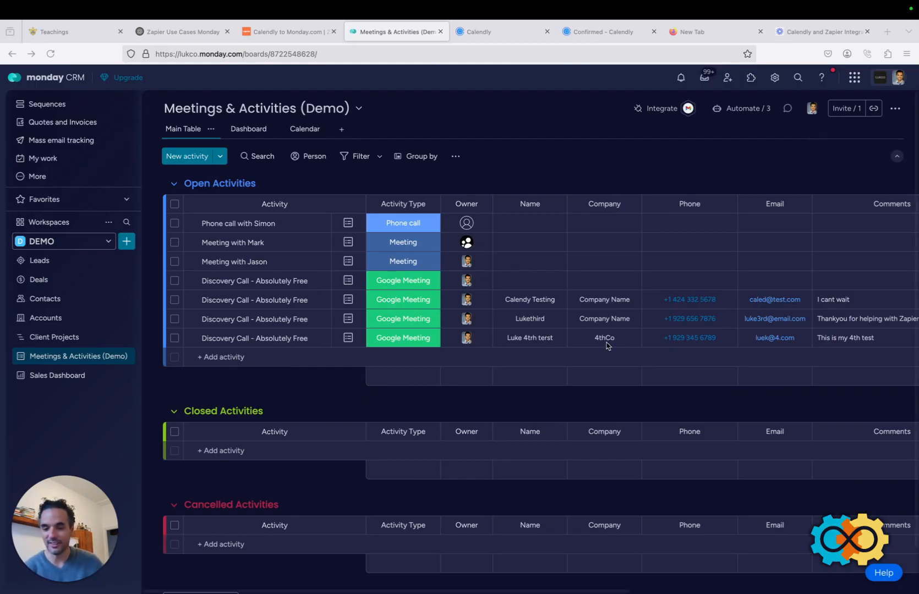
scroll(606, 346, right, 4)
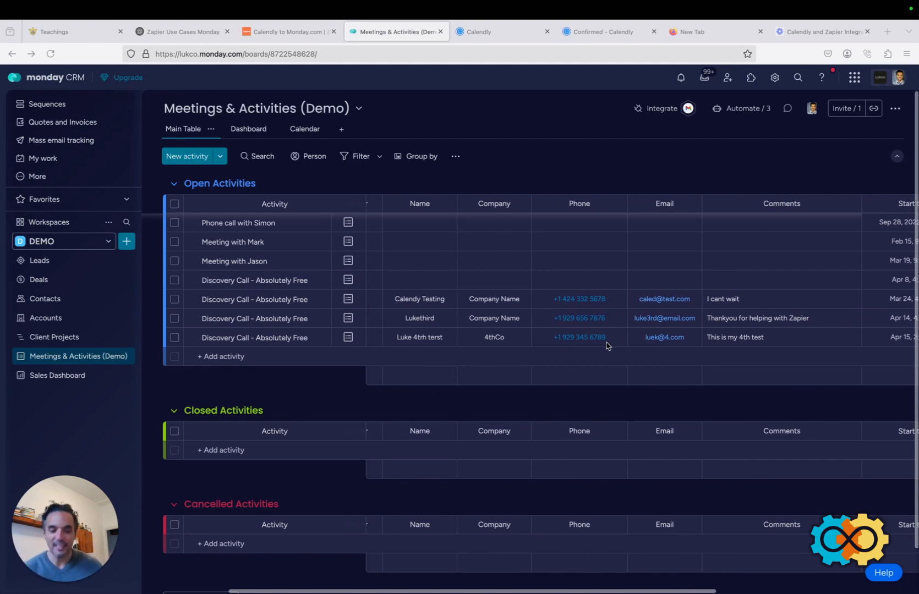